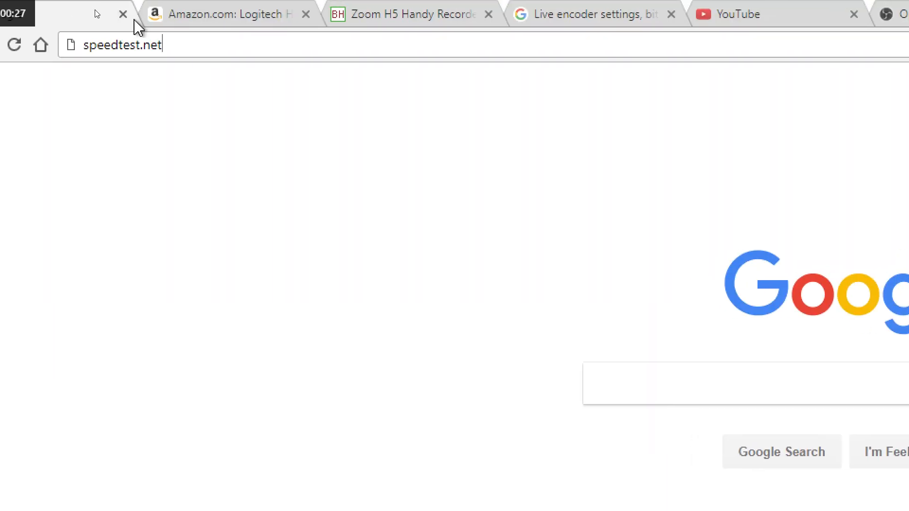
Open speedtest.net and run an internet speed test.
key("Return")
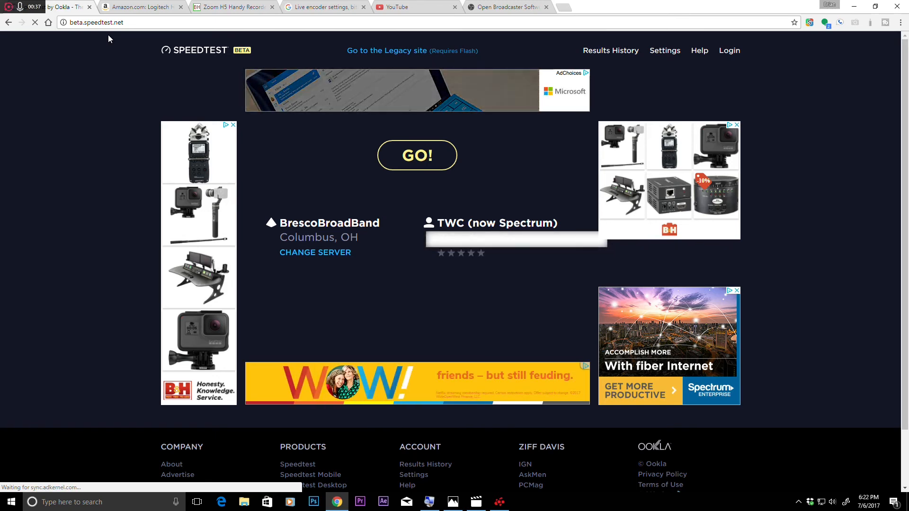
left_click(425, 162)
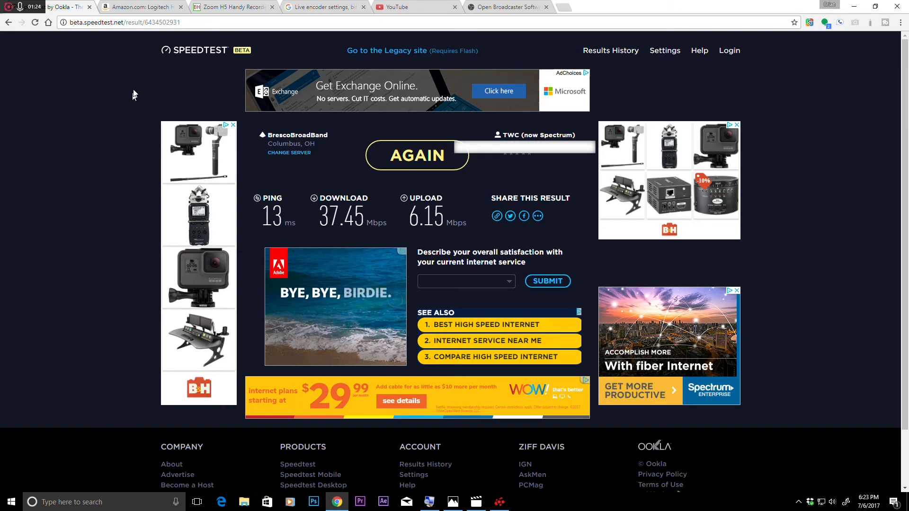
Review the product pages of the Logitech C920 webcam and the Zoom H5 audio recorder.
left_click(136, 7)
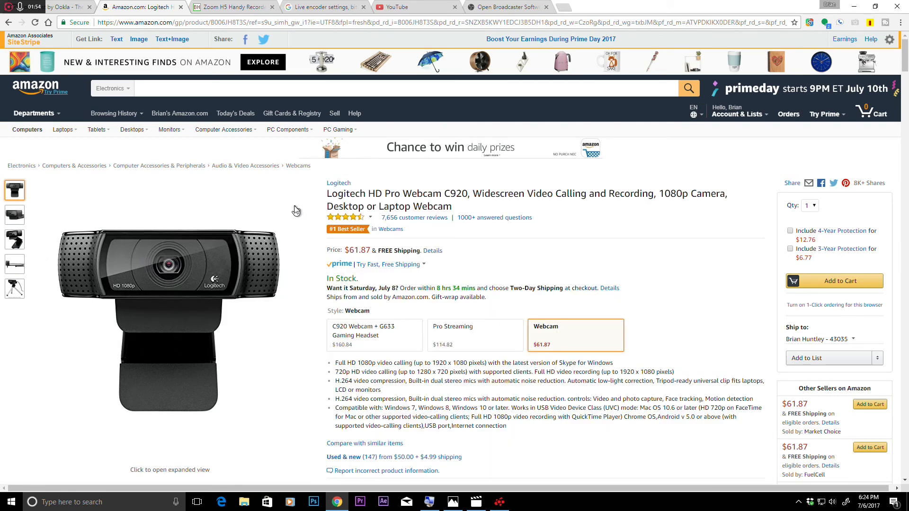
left_click(229, 8)
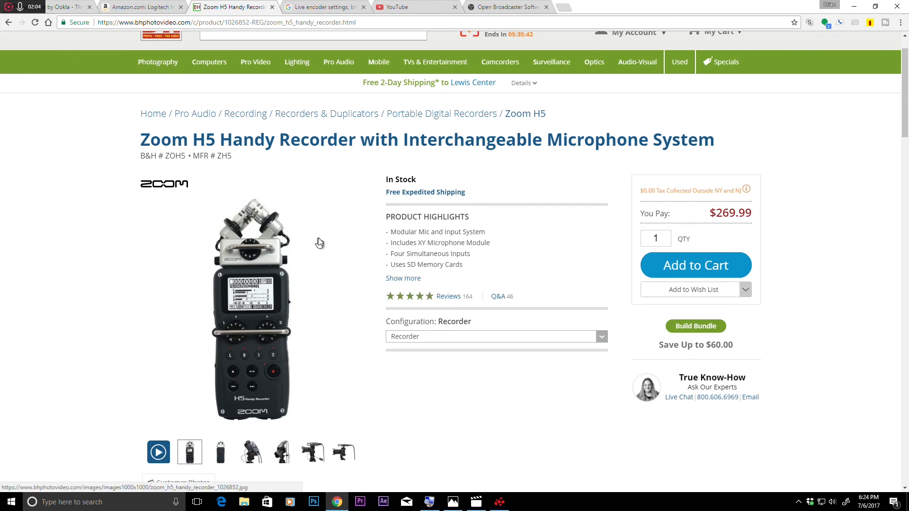
left_click(148, 6)
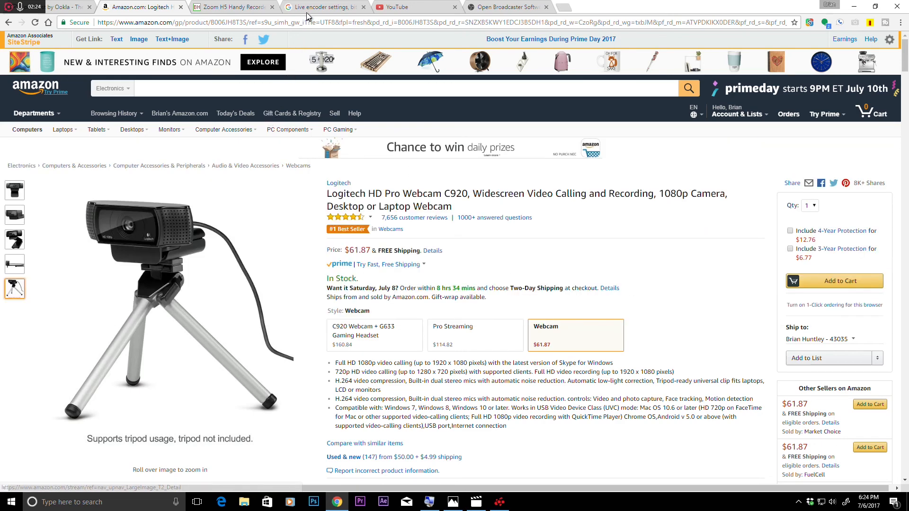
Compare YouTube's recommended live encoder bitrate ranges for 1080p and 720p with the speed test's upload result.
left_click(309, 9)
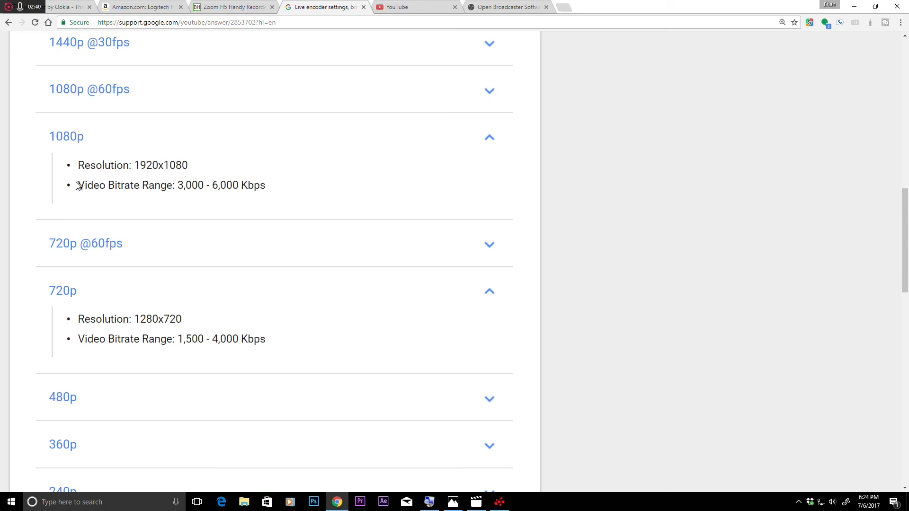
left_click_drag(77, 185, 306, 208)
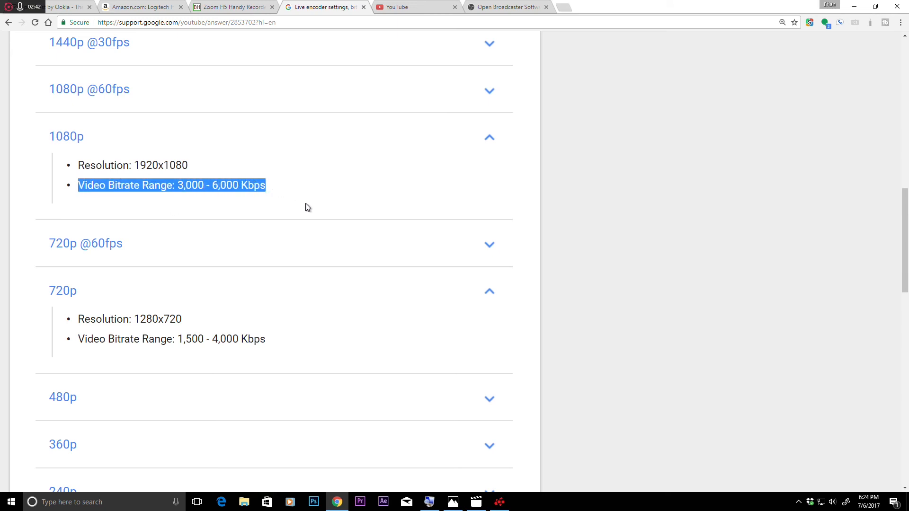
left_click(306, 207)
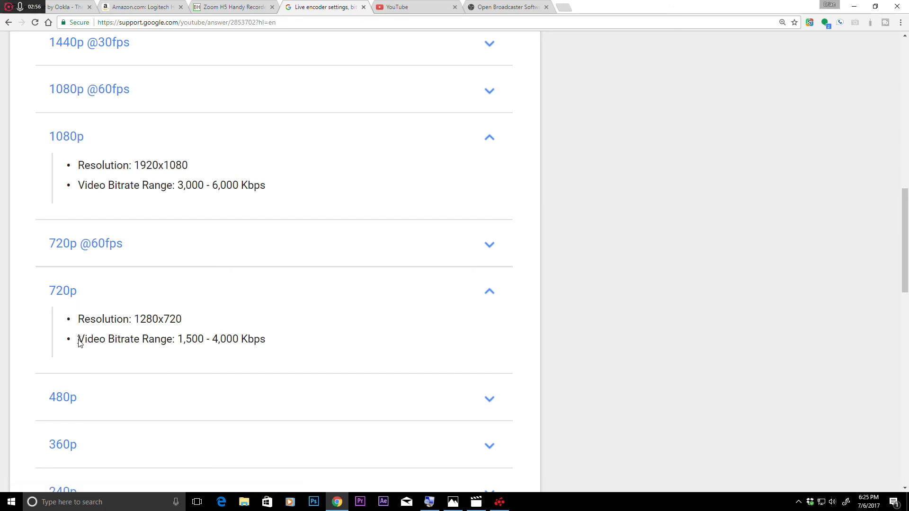
left_click_drag(76, 339, 263, 352)
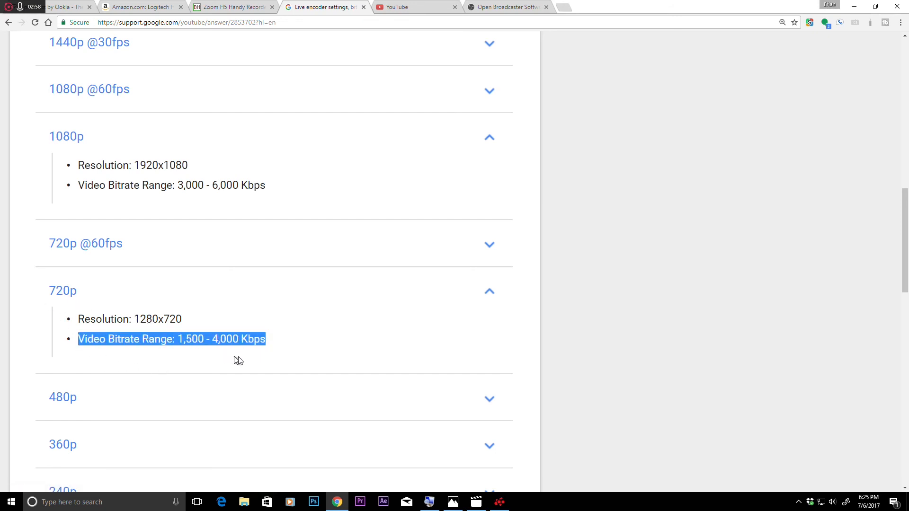
left_click(288, 350)
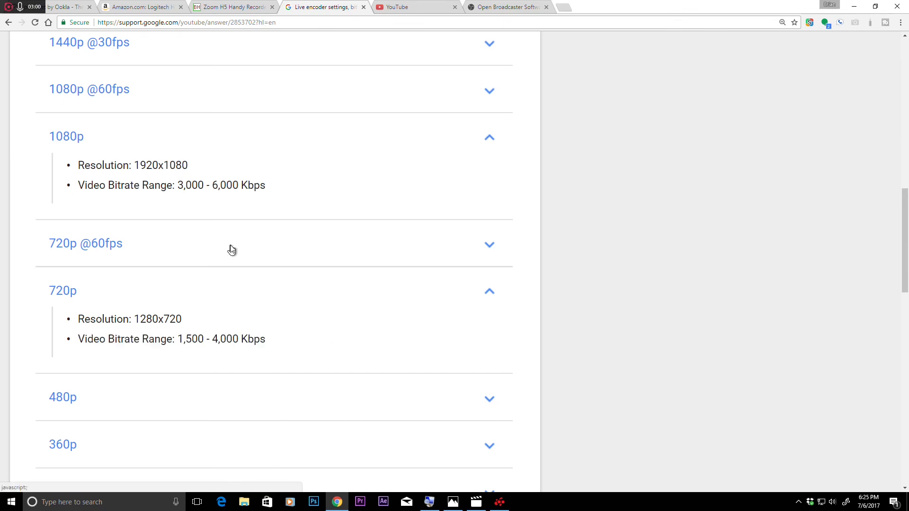
left_click(70, 9)
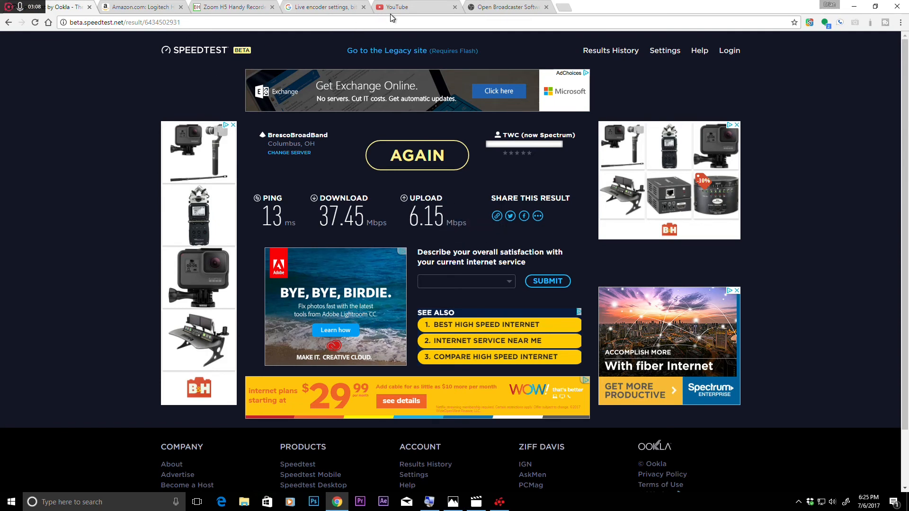
left_click(315, 7)
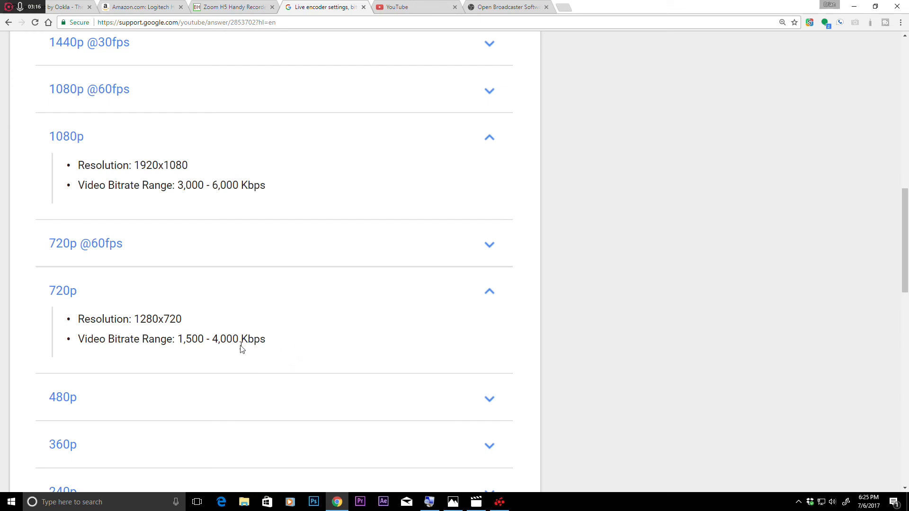
Open the YouTube channel's Creator Studio and go to its live streaming dashboard.
left_click(401, 7)
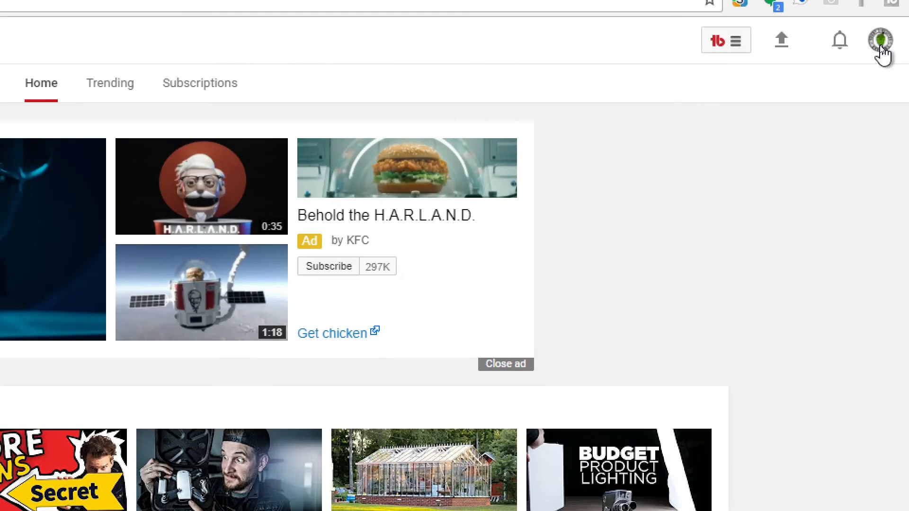
left_click(881, 48)
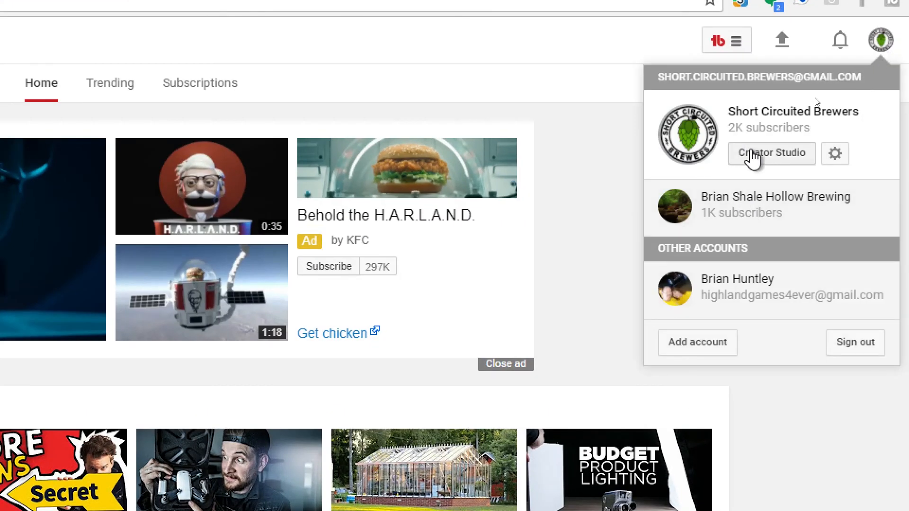
left_click(757, 155)
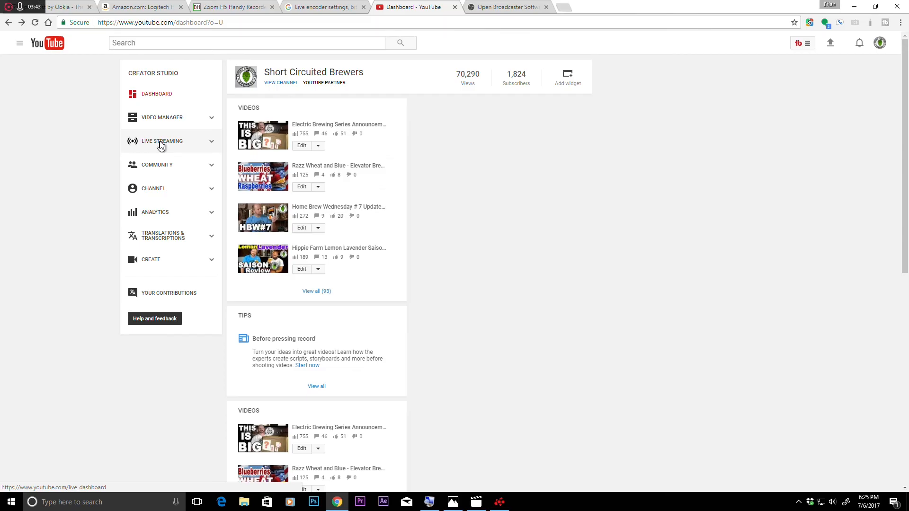
left_click(159, 143)
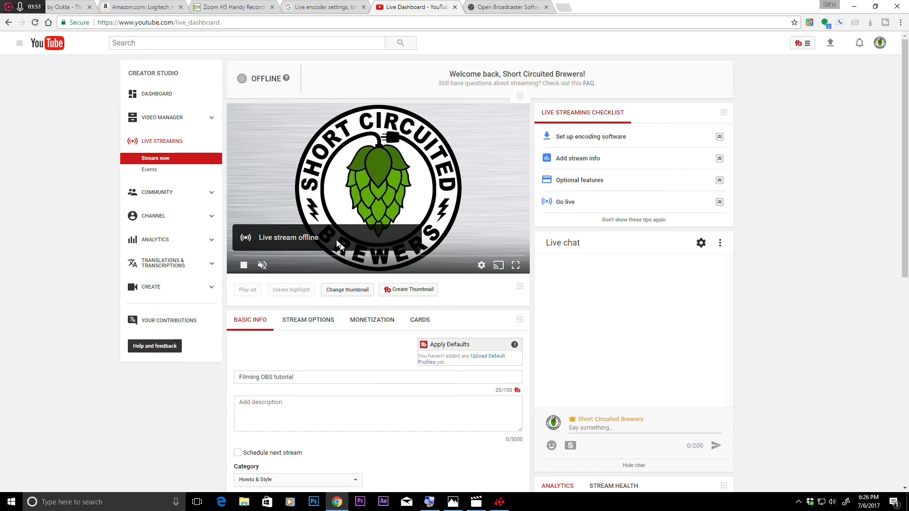
Examine the live Events page and the Stream now dashboard, from the preview and basic info down to the encoder setup.
left_click(148, 171)
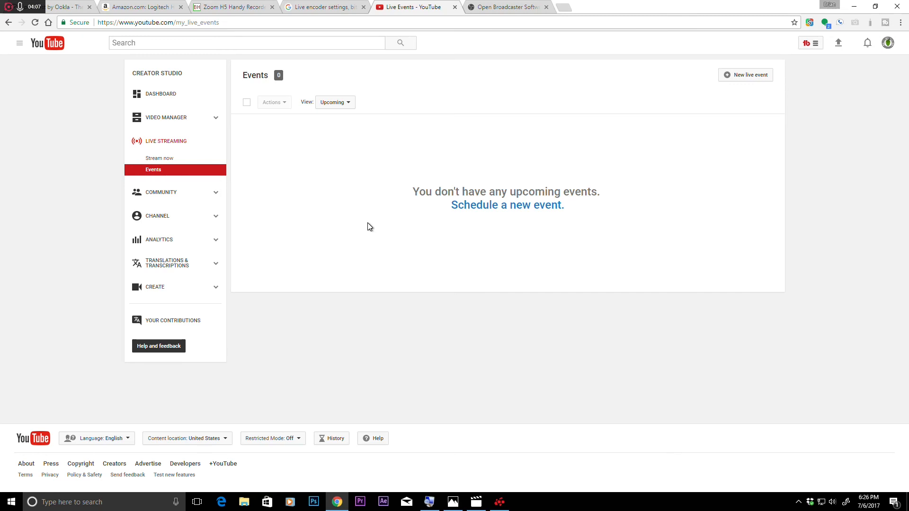
left_click(170, 158)
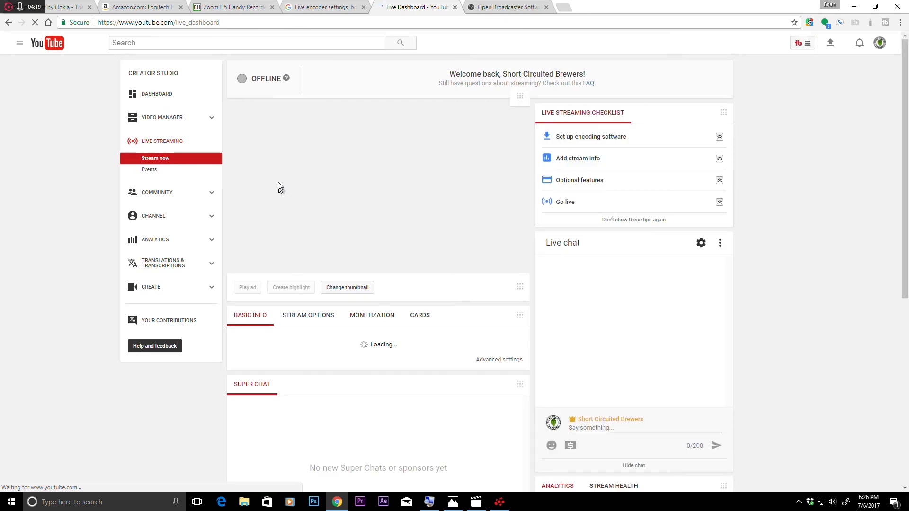
scroll(325, 243, "down", 5)
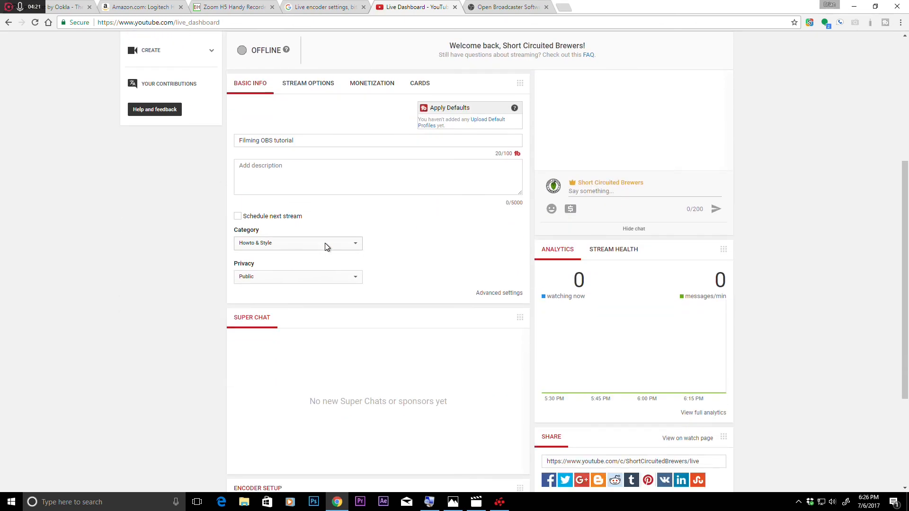
scroll(430, 279, "up", 4)
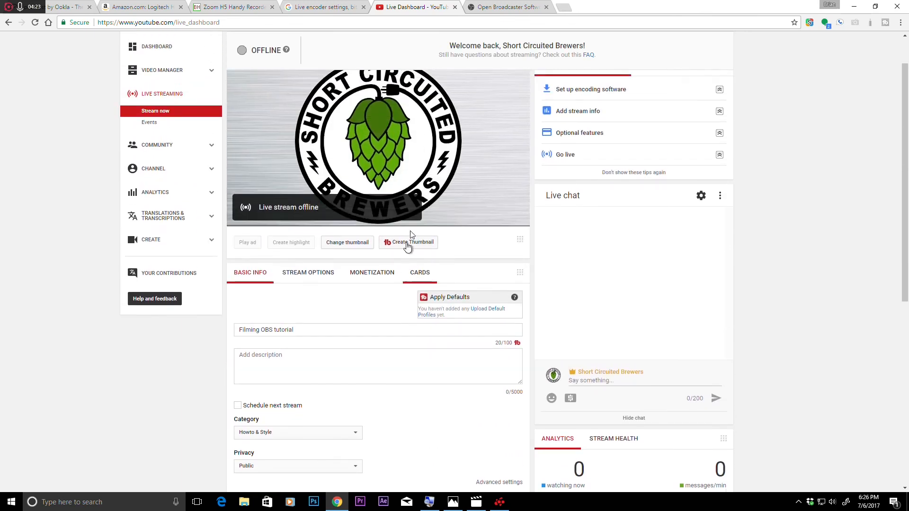
scroll(415, 328, "down", 6)
scroll(418, 334, "down", 1)
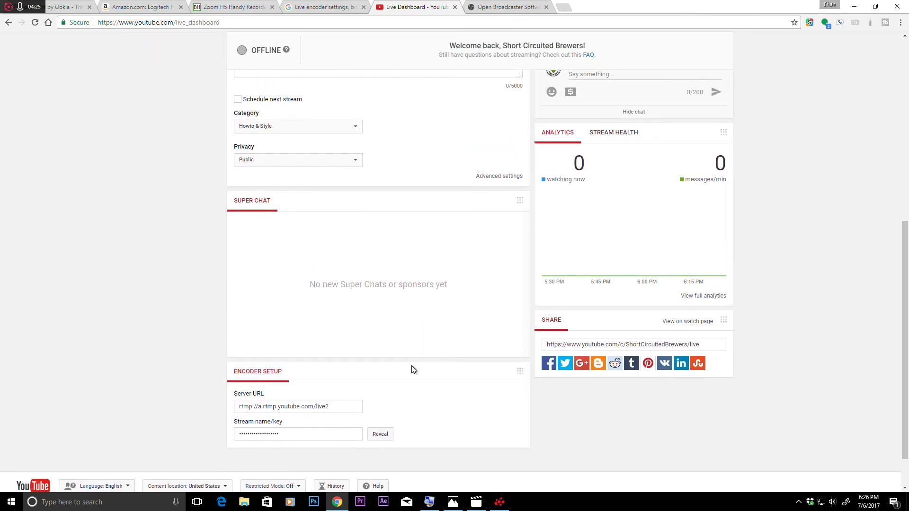
scroll(412, 367, "up", 5)
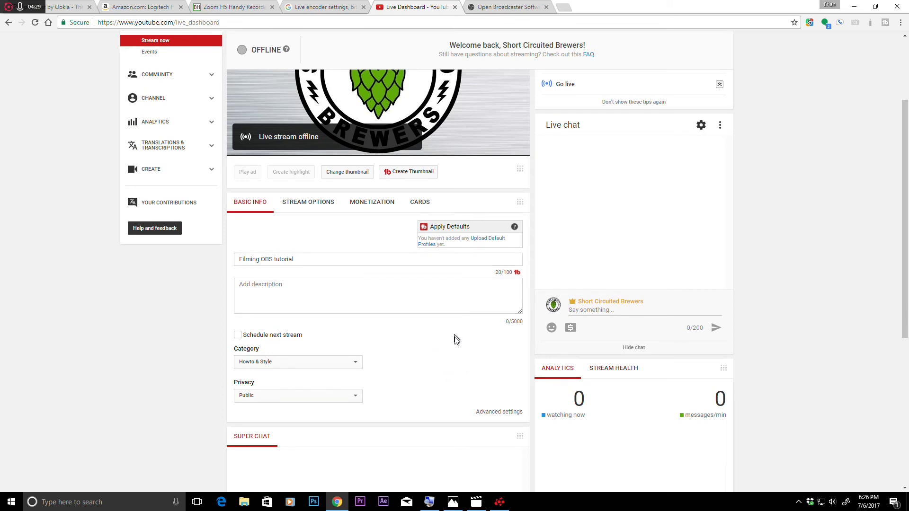
scroll(444, 365, "down", 2)
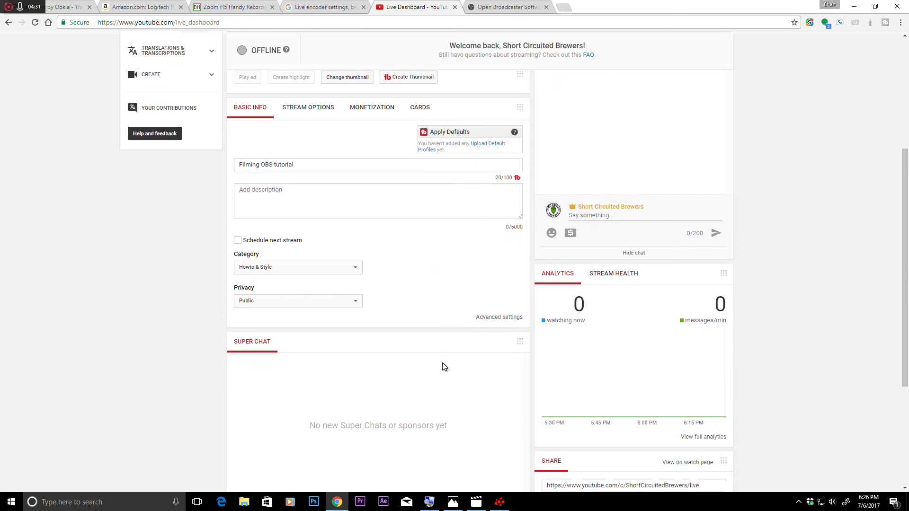
scroll(431, 303, "down", 3)
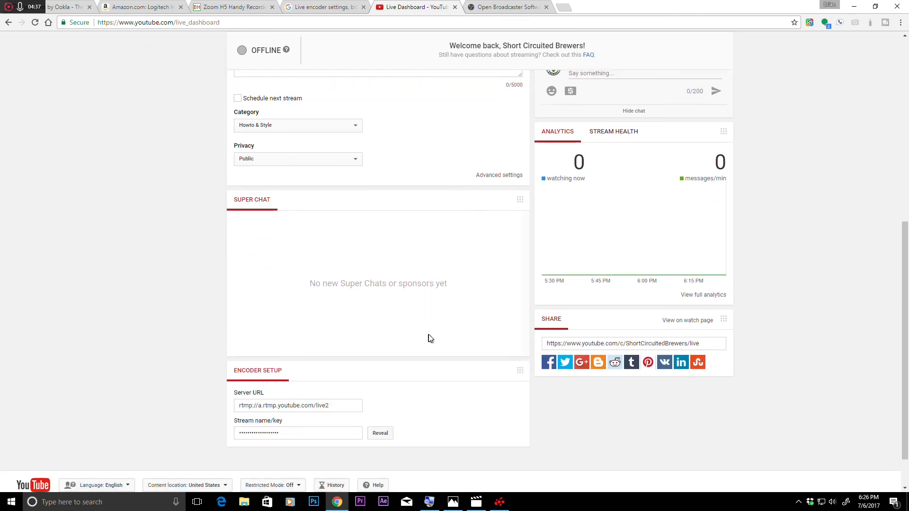
scroll(430, 338, "up", 5)
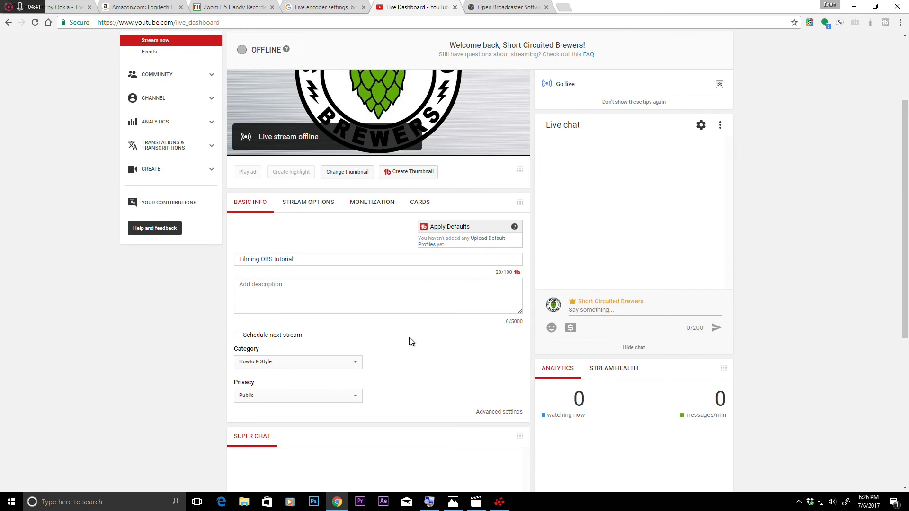
scroll(407, 341, "down", 6)
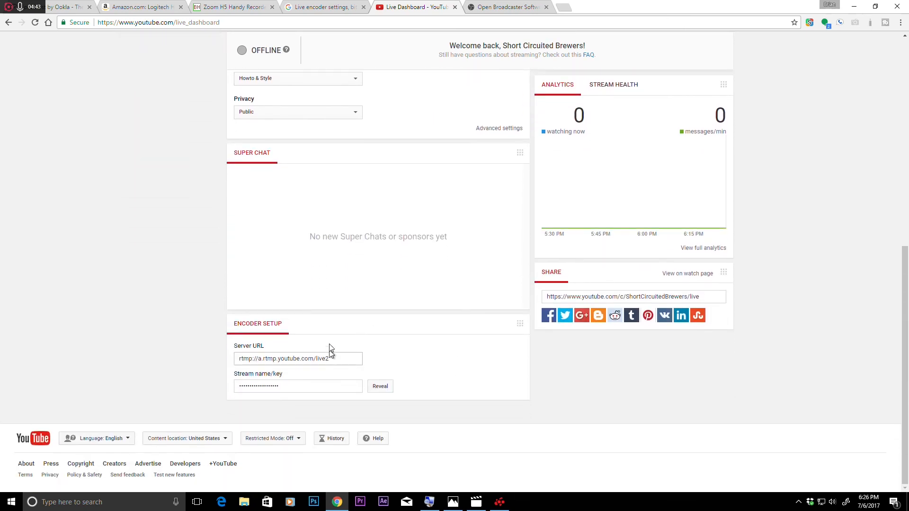
scroll(255, 313, "up", 6)
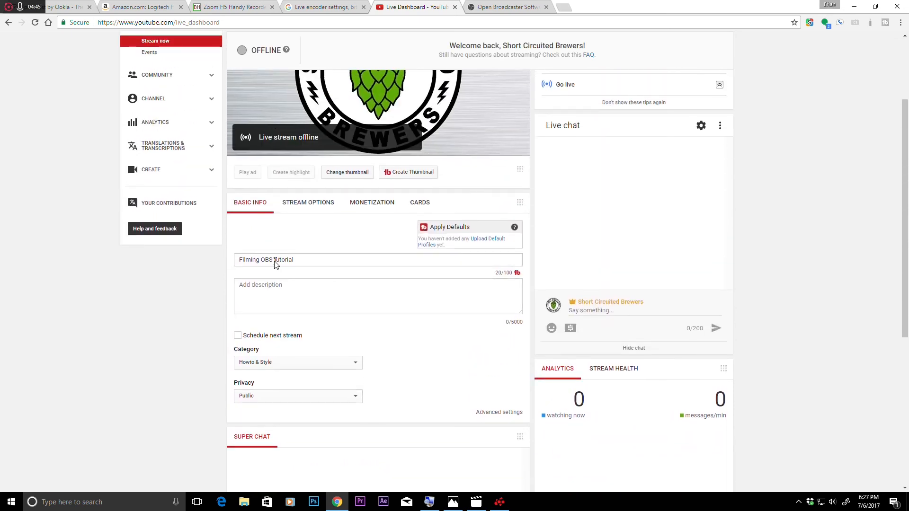
Copy the server URL from the live dashboard's encoder setup.
scroll(308, 331, "down", 6)
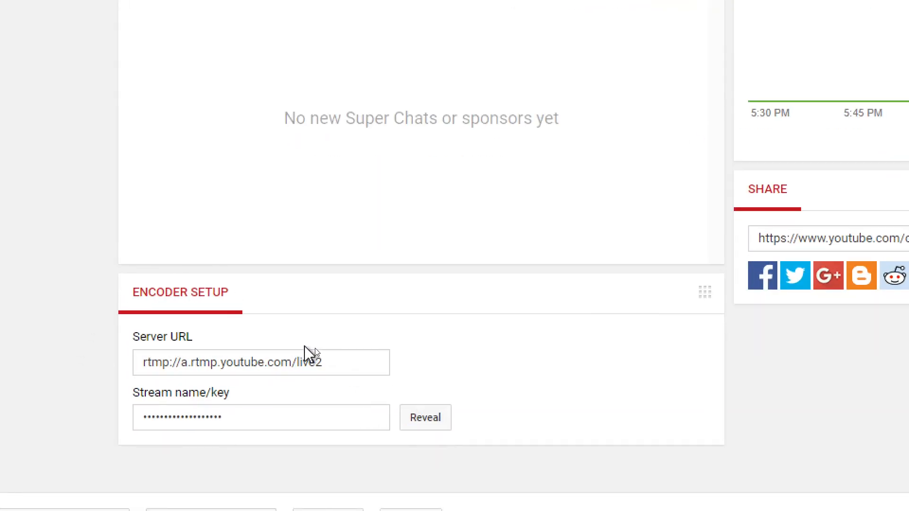
left_click_drag(335, 364, 203, 361)
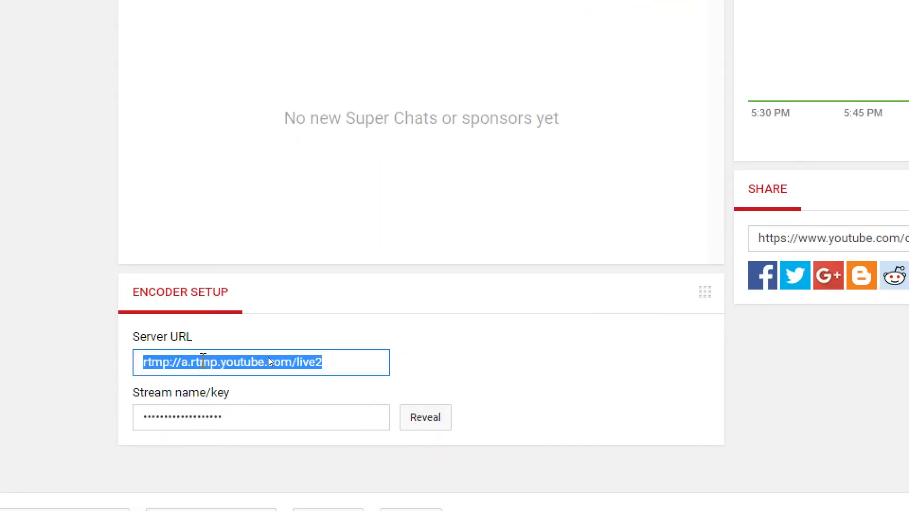
right_click(207, 368)
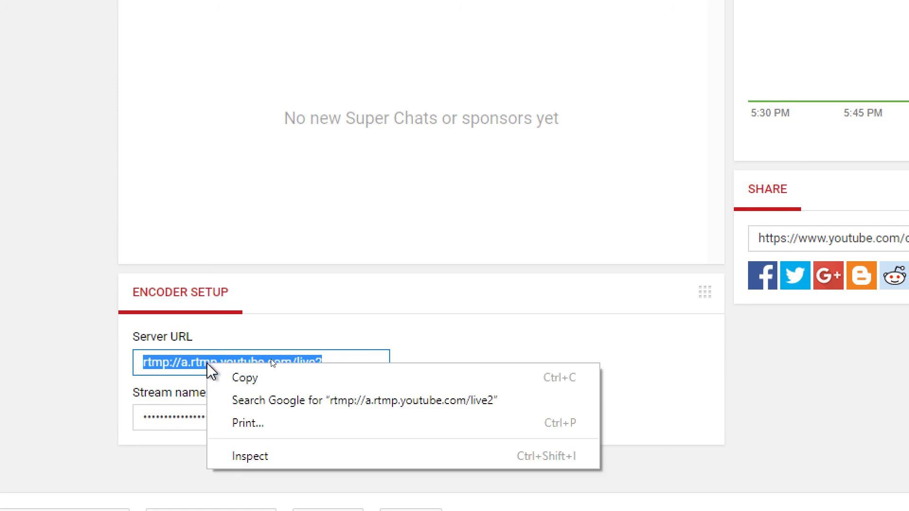
left_click(255, 378)
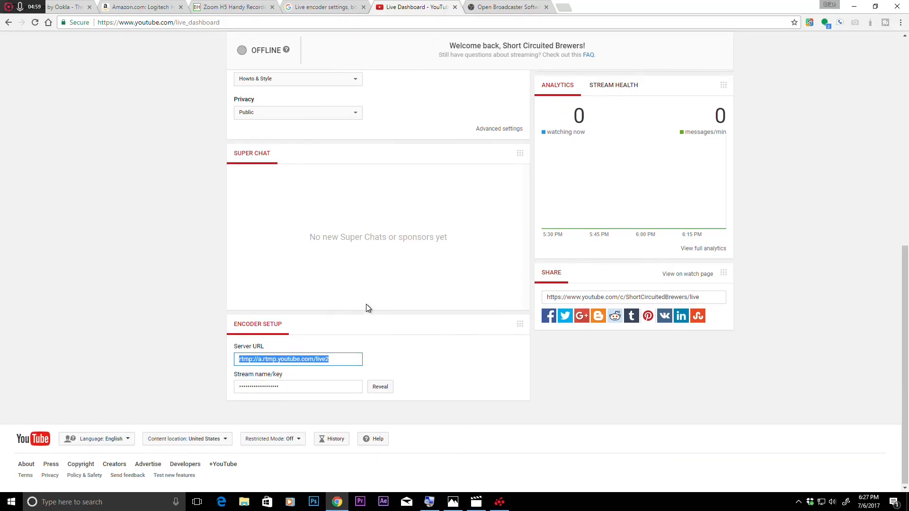
View the OBS Studio download page on obsproject.com and launch the installed OBS Studio from the desktop.
scroll(419, 257, "up", 5)
scroll(370, 307, "up", 4)
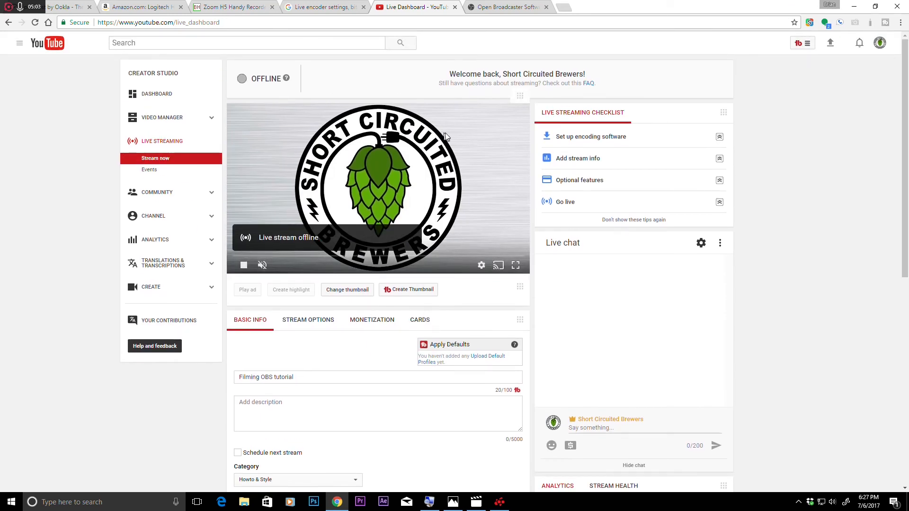
left_click(487, 9)
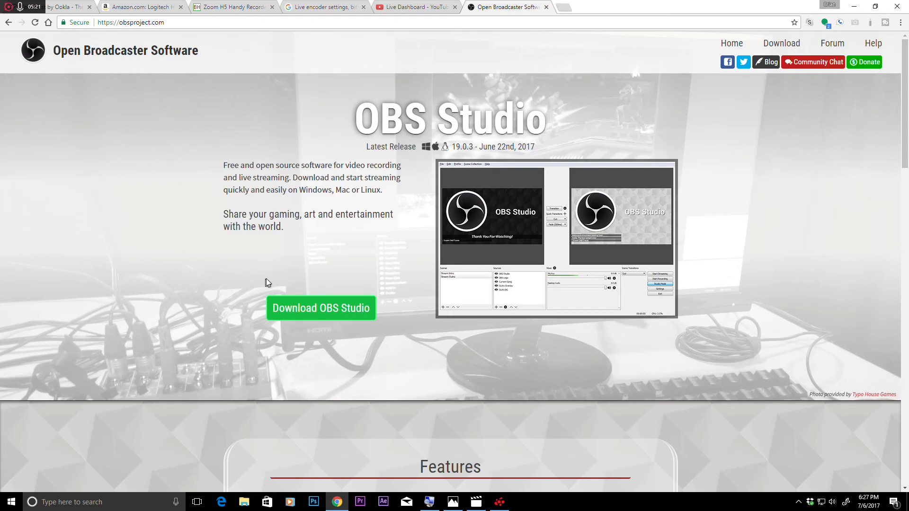
key("super+d")
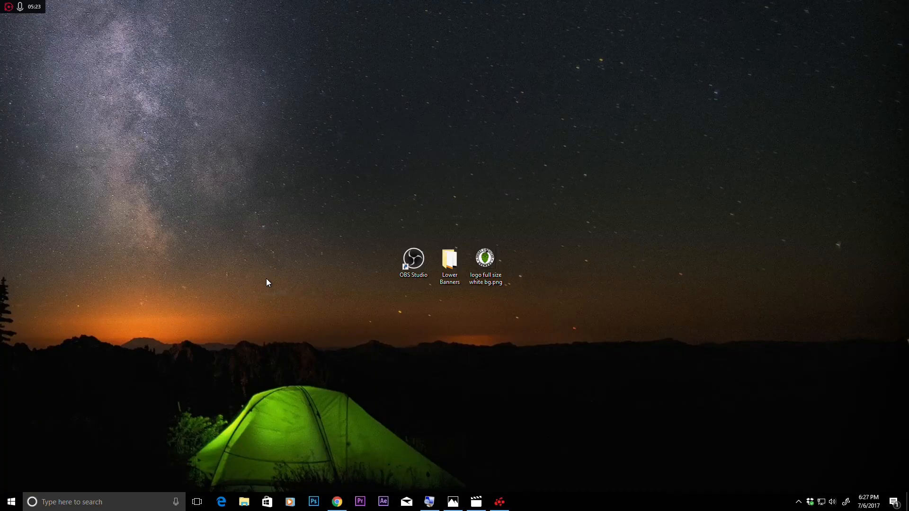
double_click(415, 256)
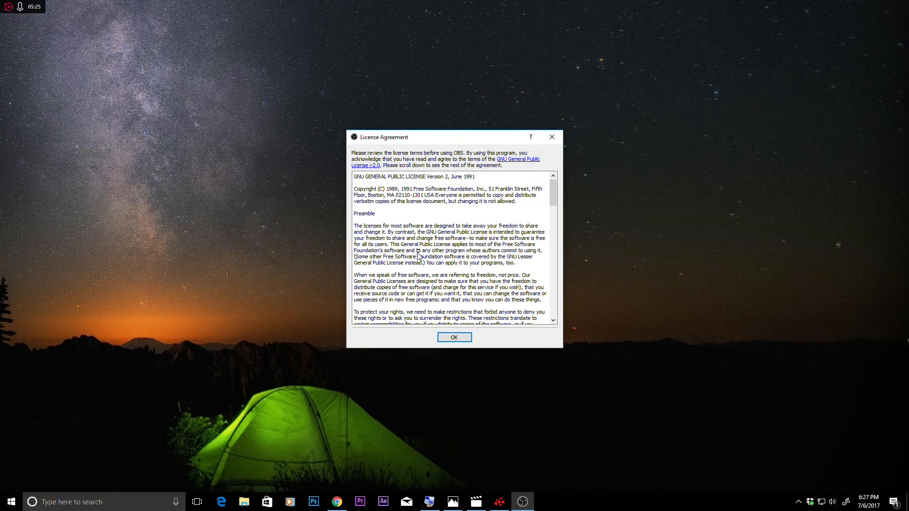
Accept the OBS license agreement, then start the Auto-Configuration Wizard and cancel it to configure the settings manually.
left_click(454, 337)
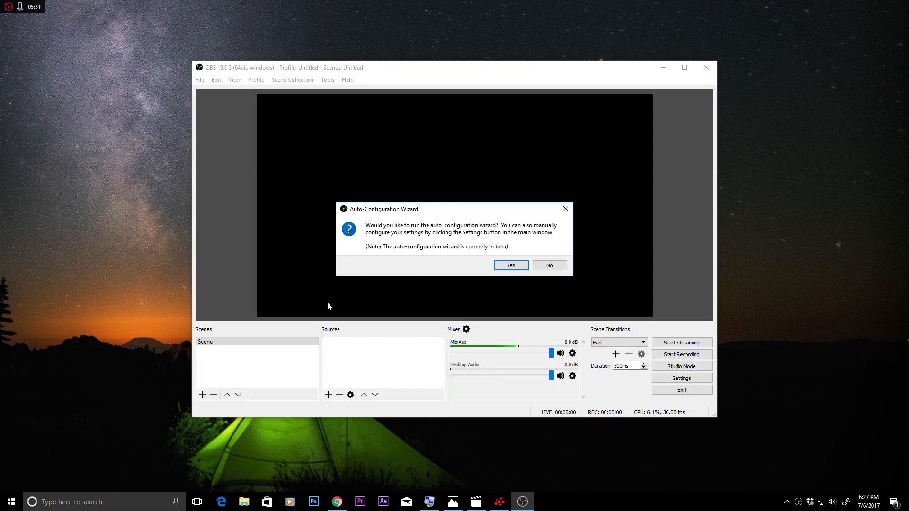
left_click(684, 69)
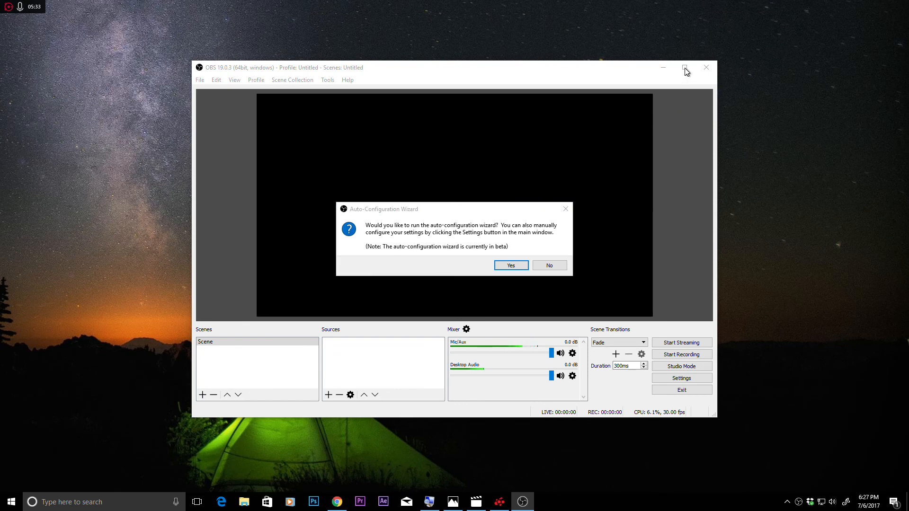
left_click(511, 268)
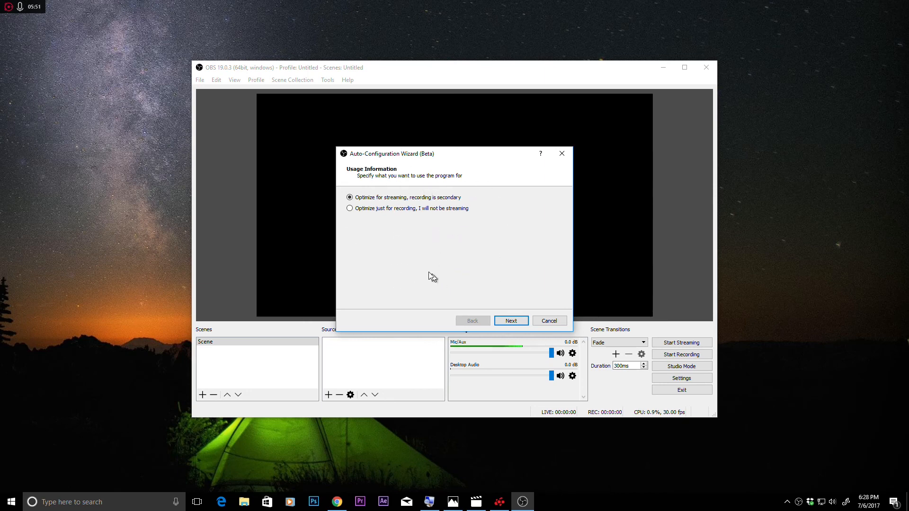
left_click(549, 321)
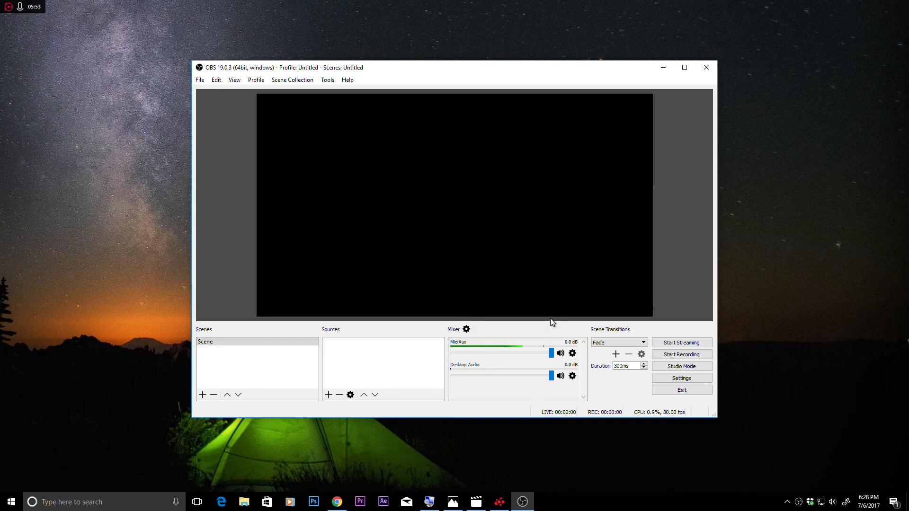
Maximize the OBS window and turn on Studio Mode.
left_click(685, 67)
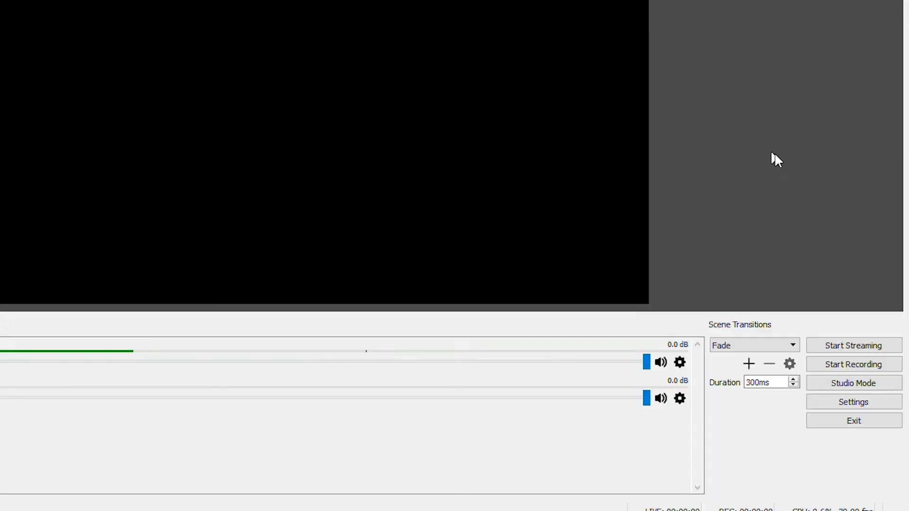
left_click(858, 387)
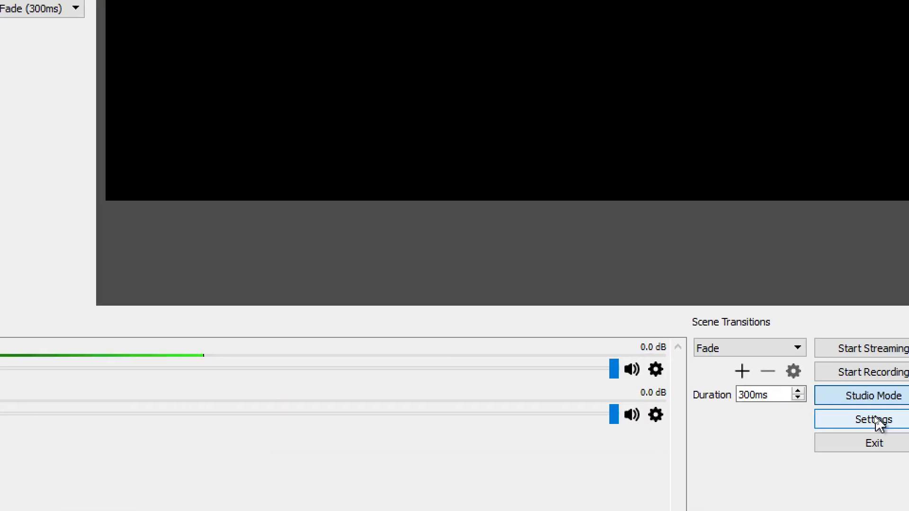
Set the stream type to Custom Streaming Server and paste rtmp://a.rtmp.youtube.com/live2 as the URL in the OBS stream settings.
left_click(819, 414)
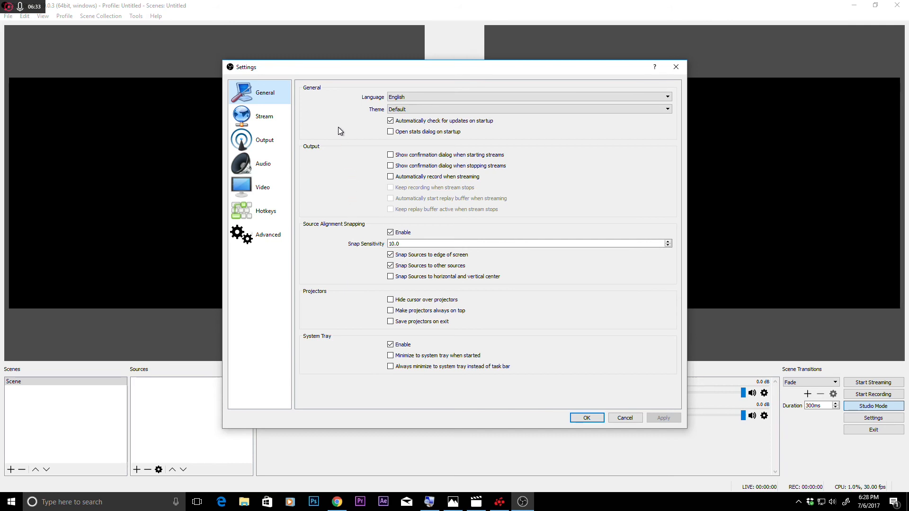
left_click(263, 116)
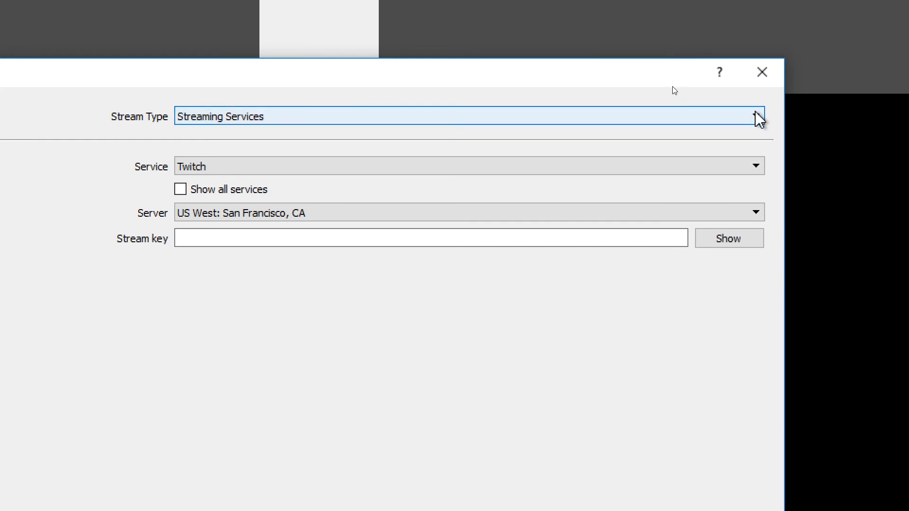
left_click(756, 116)
left_click(237, 144)
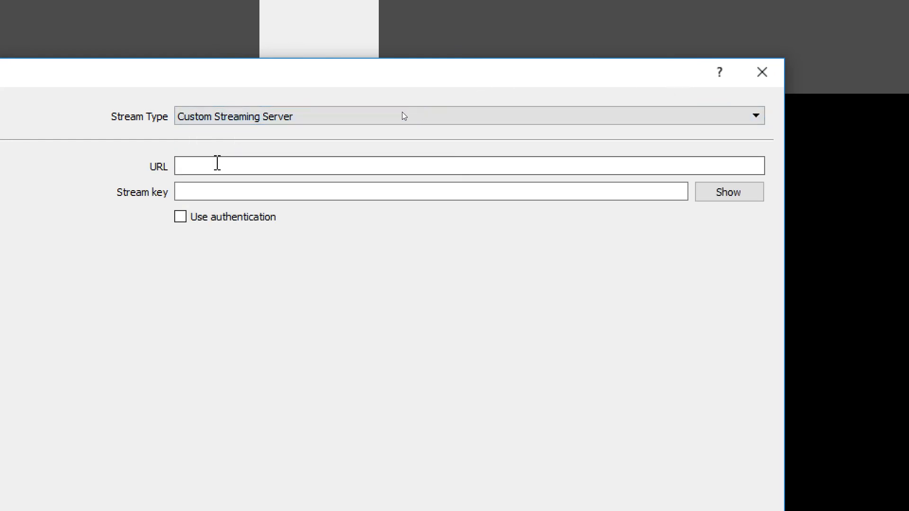
left_click(214, 166)
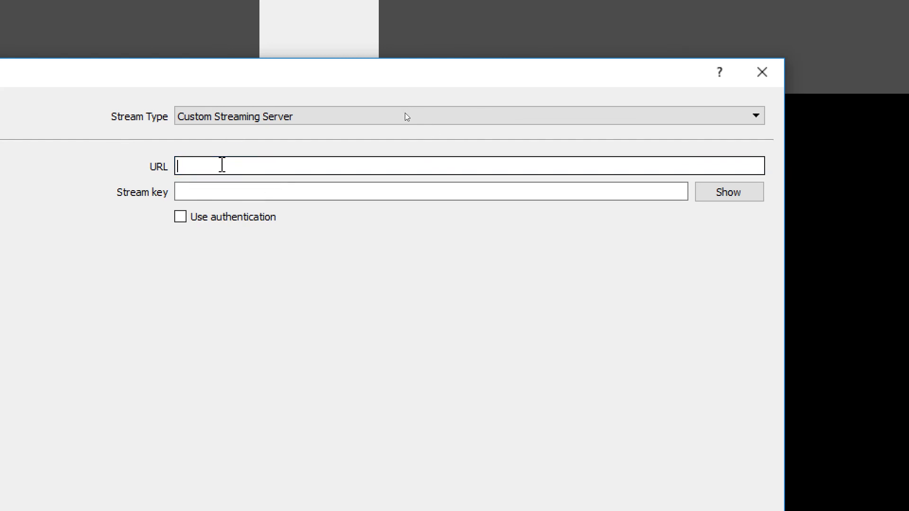
right_click(221, 166)
left_click(289, 269)
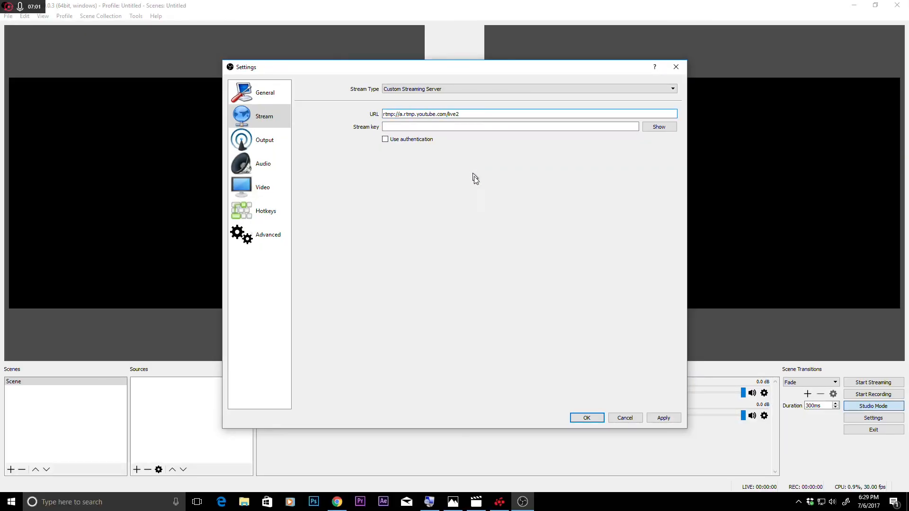
Switch to the YouTube live dashboard in Chrome, reveal the stream key in the encoder setup and copy it.
left_click(335, 504)
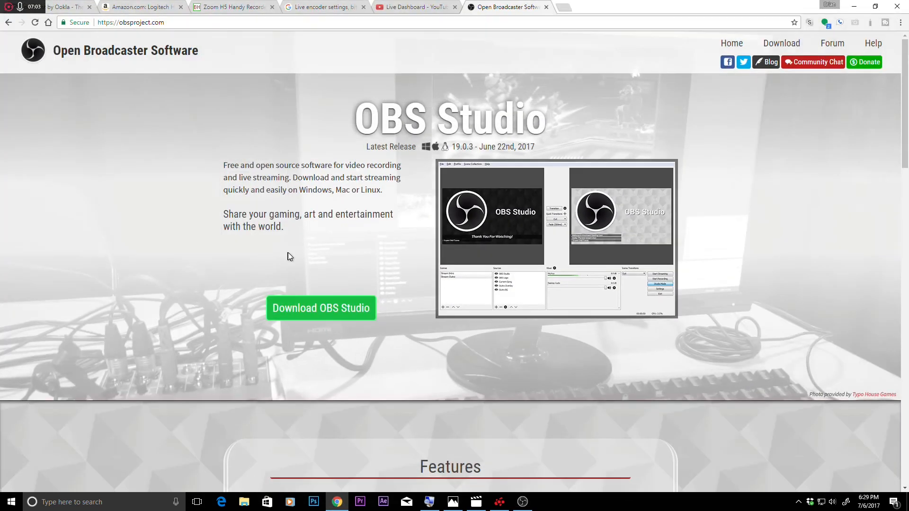
left_click(388, 11)
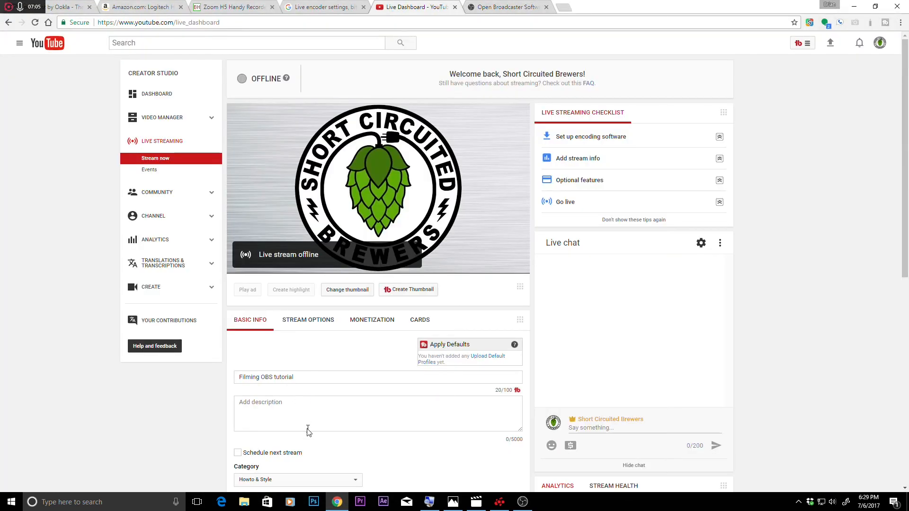
scroll(339, 413, "down", 5)
scroll(339, 413, "down", 4)
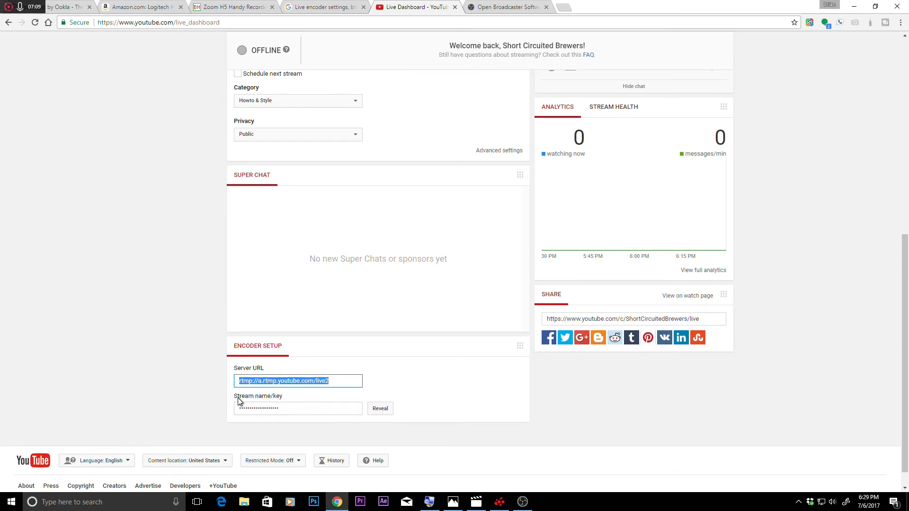
left_click(305, 410)
left_click(379, 408)
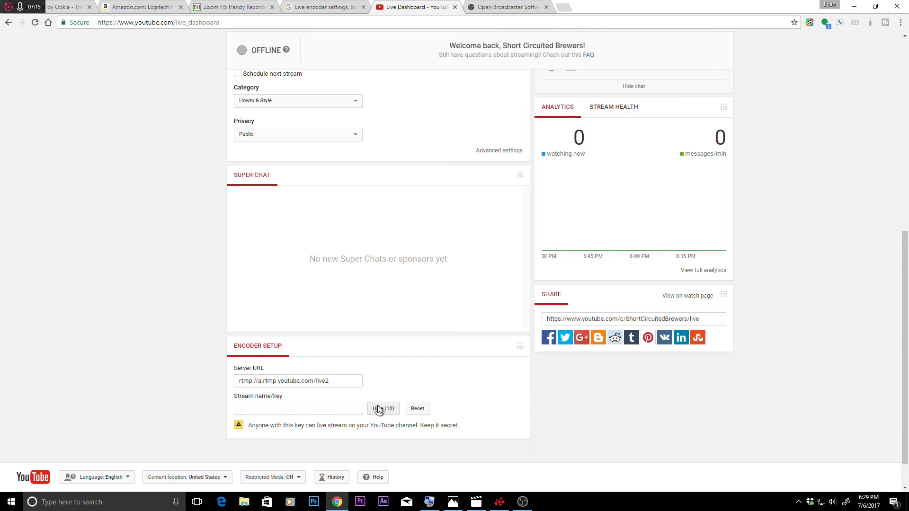
left_click(312, 414)
right_click(269, 411)
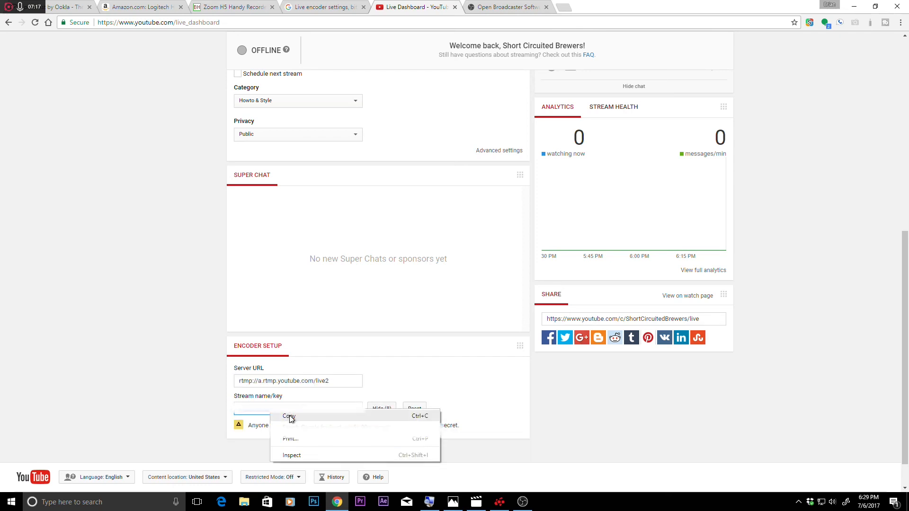
left_click(289, 416)
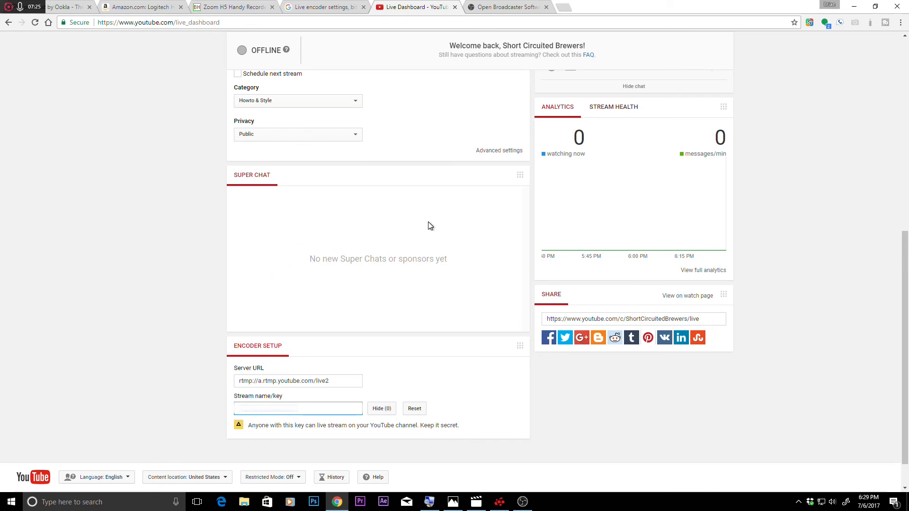
Switch back to OBS and paste the copied stream key into the Stream key field.
left_click(504, 8)
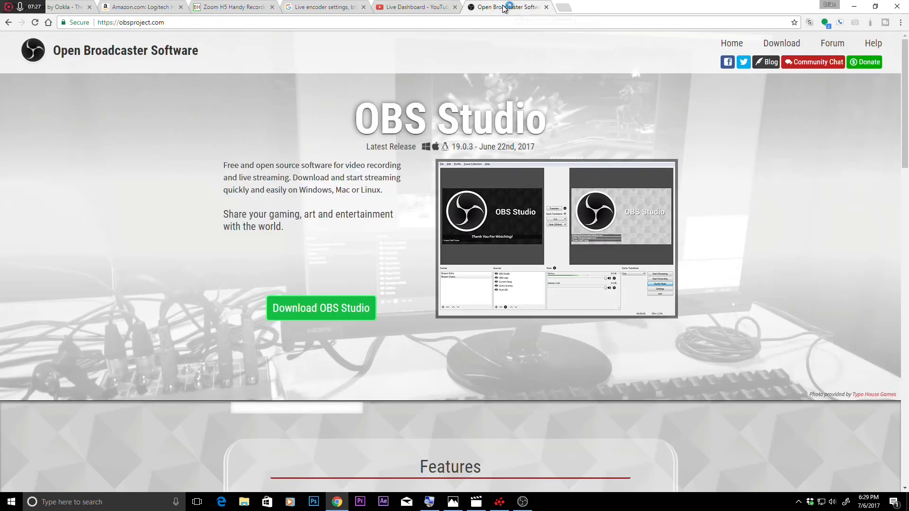
left_click(407, 7)
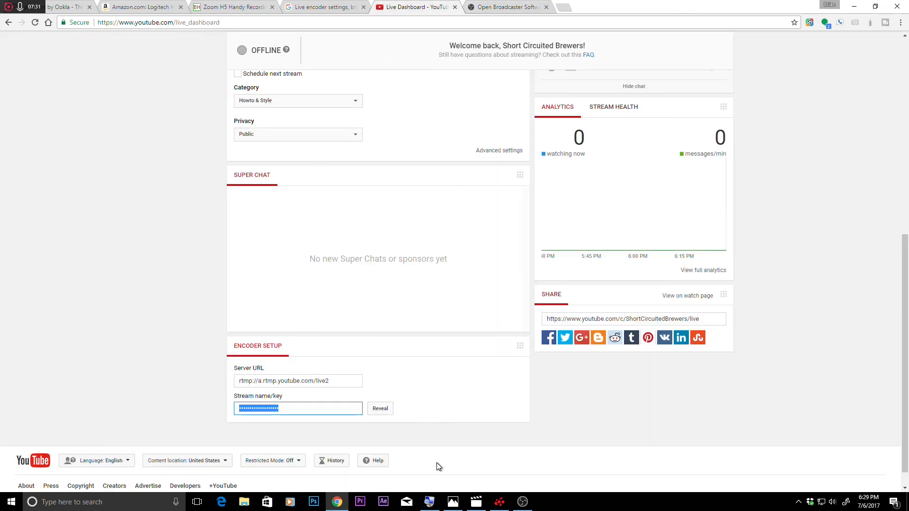
left_click(522, 501)
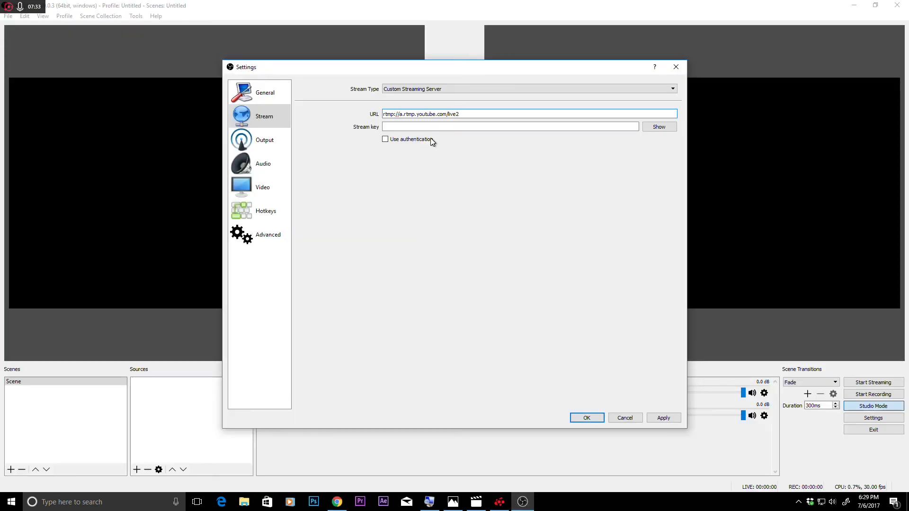
left_click(409, 128)
key("ctrl+v")
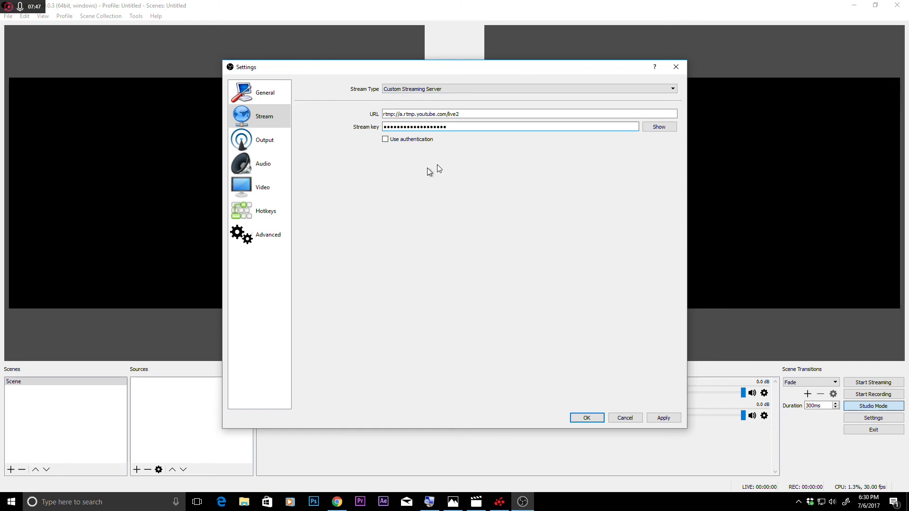
Check the 1080p bitrate range on YouTube's live encoder settings page in Chrome and set the video bitrate to 5000 in OBS's output settings.
left_click(263, 142)
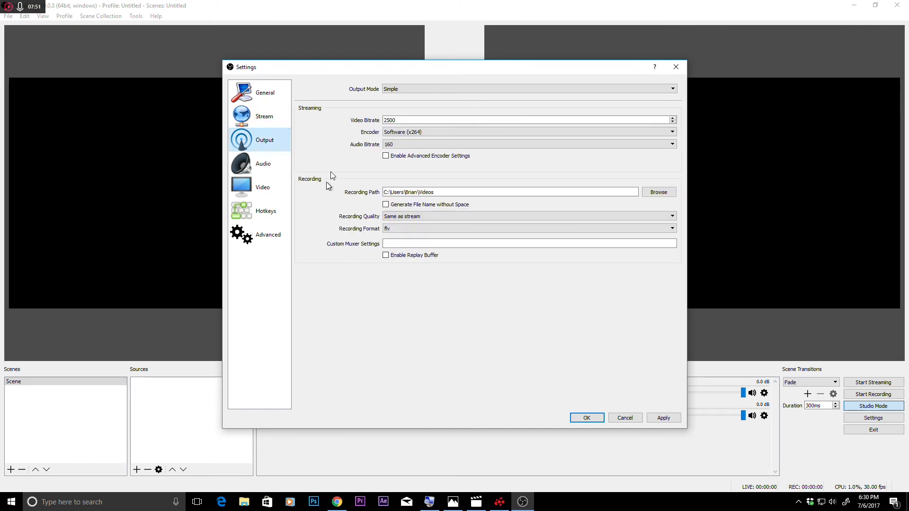
left_click(336, 501)
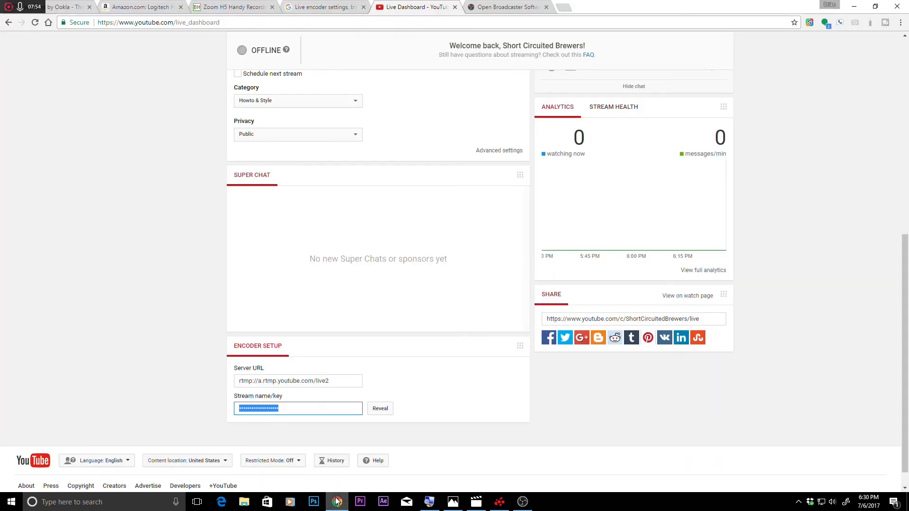
left_click(345, 7)
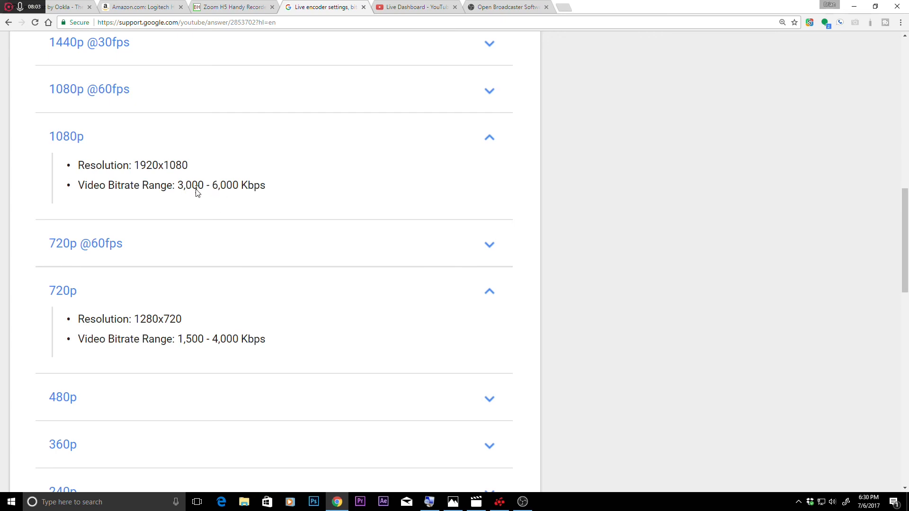
left_click(490, 8)
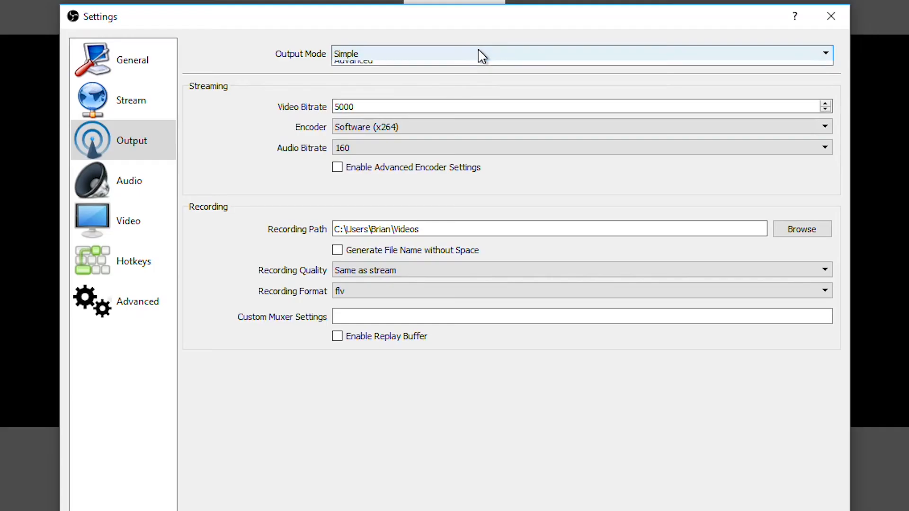
Switch the output mode to Advanced, set the bitrate to 5000 and the keyframe interval to 2, and apply the settings.
left_click(481, 55)
left_click(452, 67)
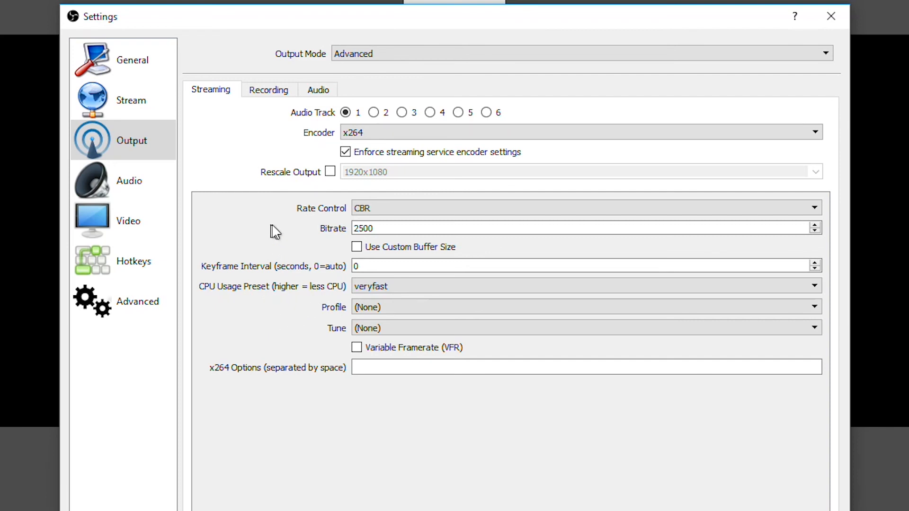
left_click(482, 229)
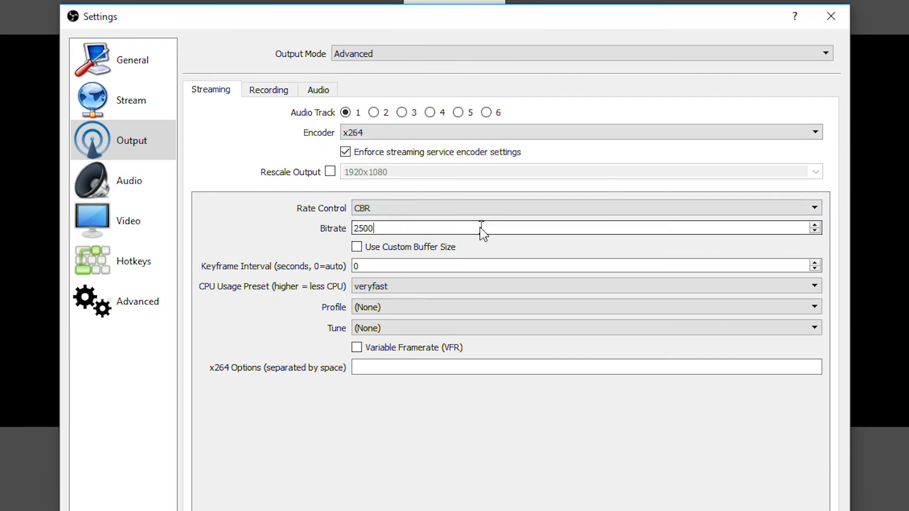
key("ctrl+a")
type("5000")
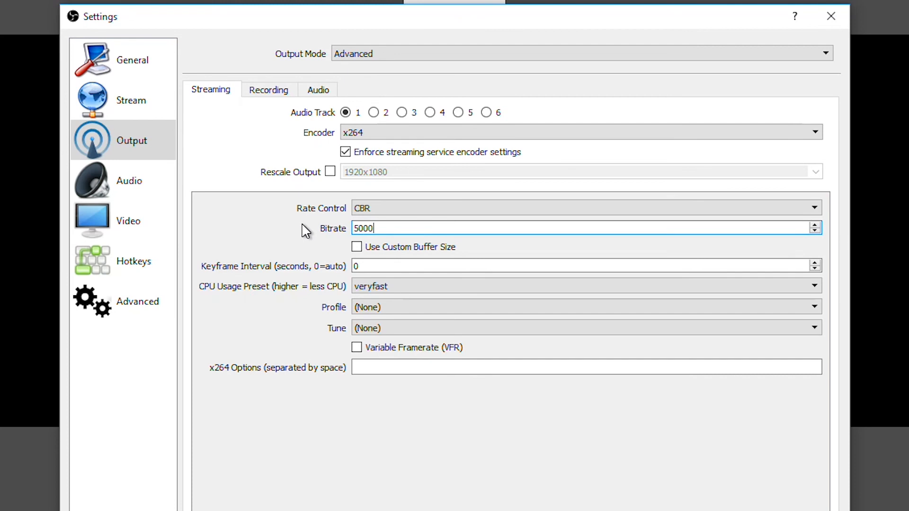
key("Tab")
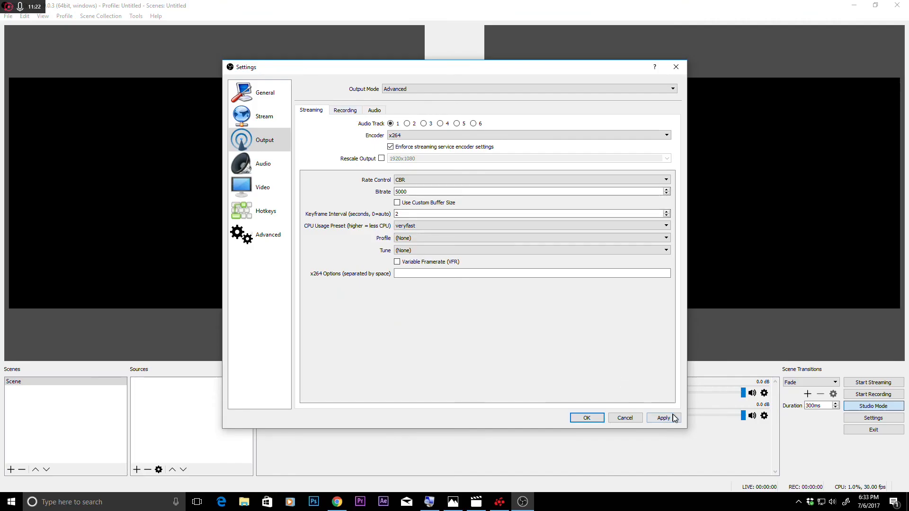
left_click(664, 418)
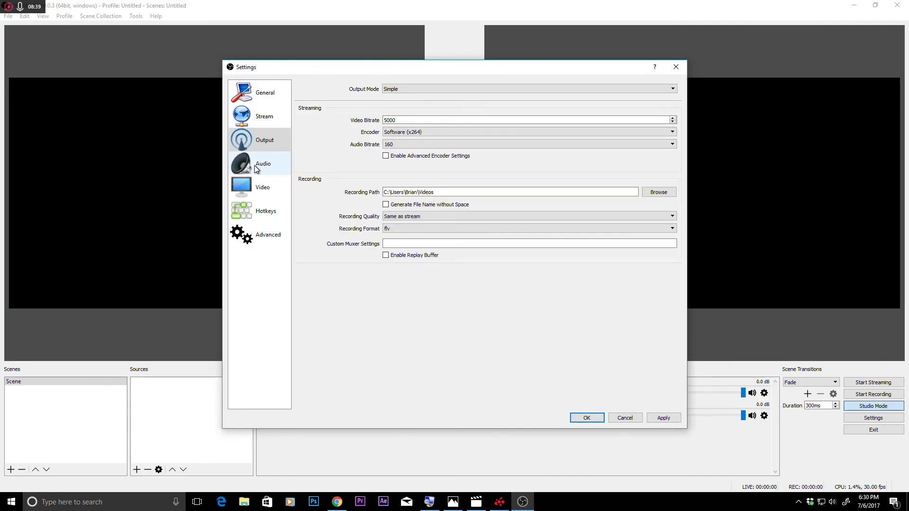
Set the Mic/Auxiliary Audio Device to Microphone (3- Logitech USB Headset H340) in the audio settings.
left_click(264, 163)
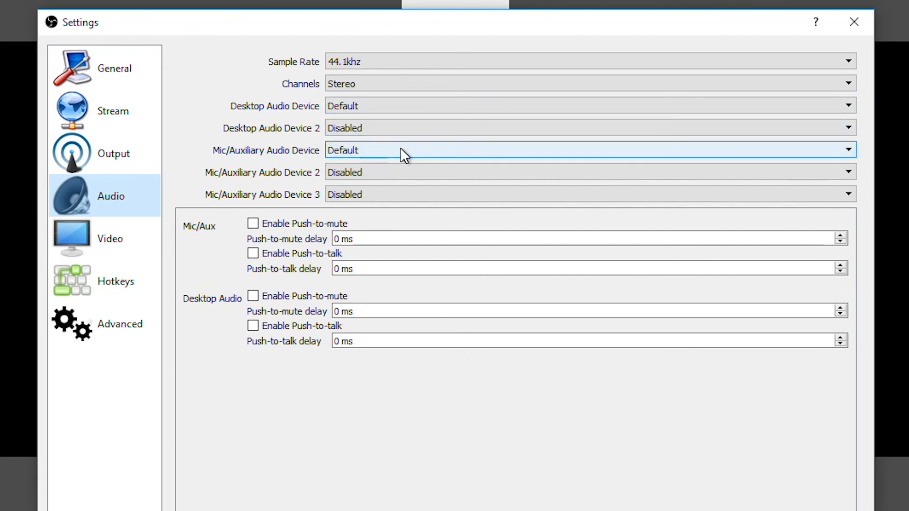
left_click(467, 145)
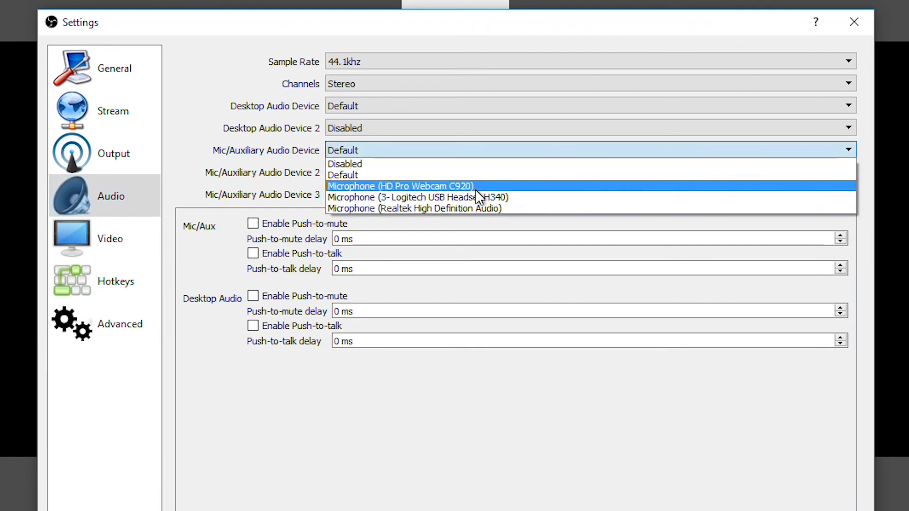
left_click(475, 194)
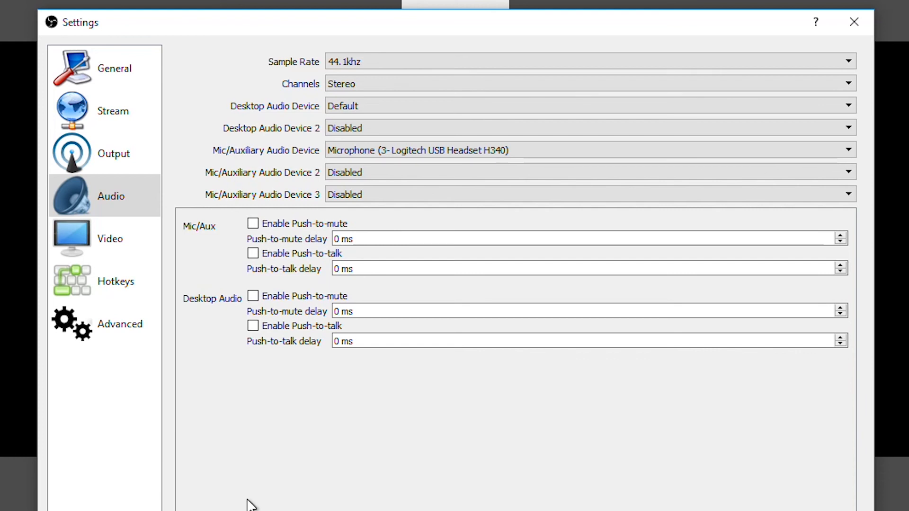
Set the Output (Scaled) Resolution to 1920x1080 in the video settings.
left_click(100, 238)
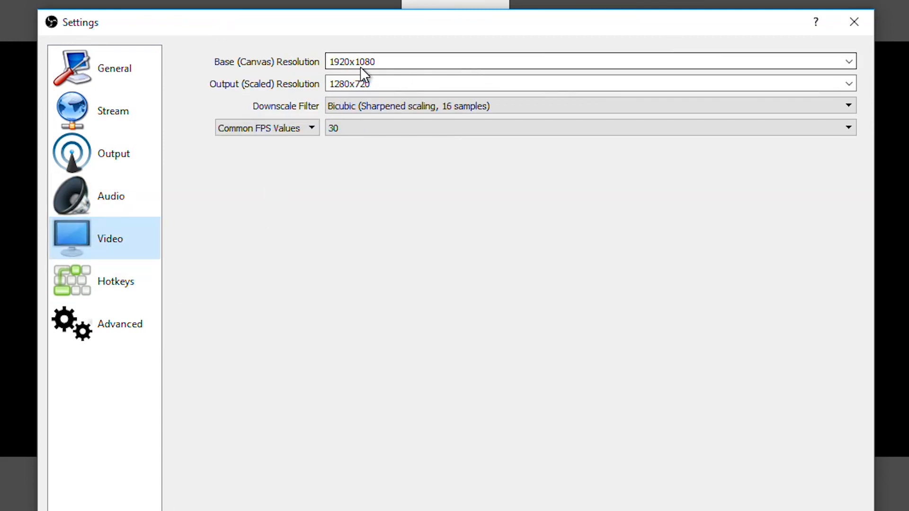
left_click_drag(381, 83, 284, 85)
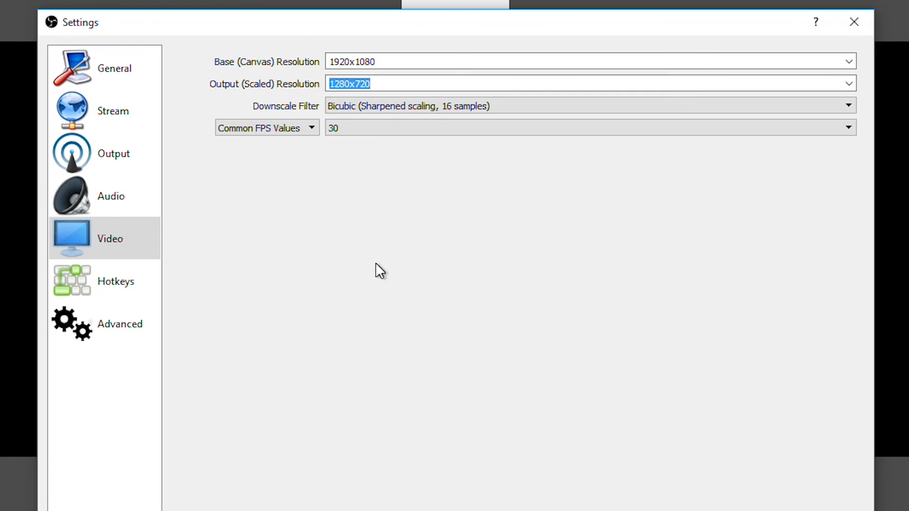
type("19")
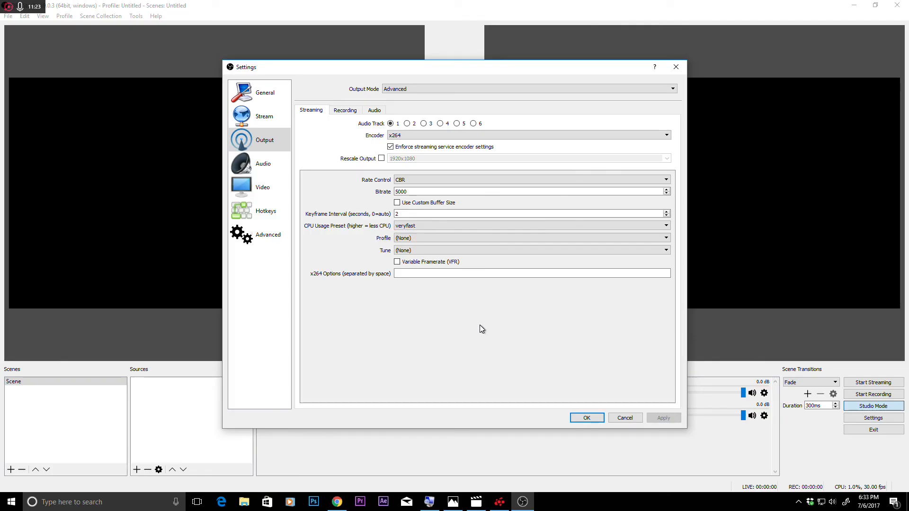
Review the stream, audio and video settings once more and accept the Settings dialog.
left_click(263, 117)
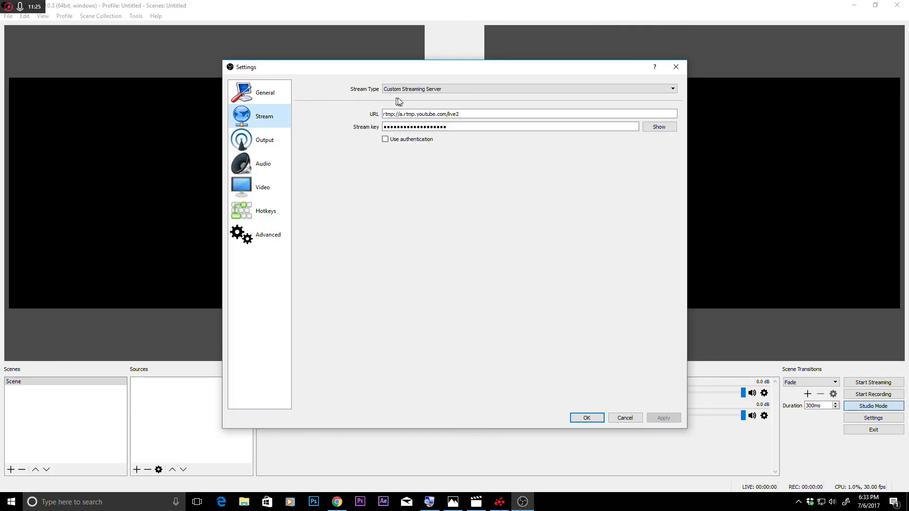
left_click(261, 160)
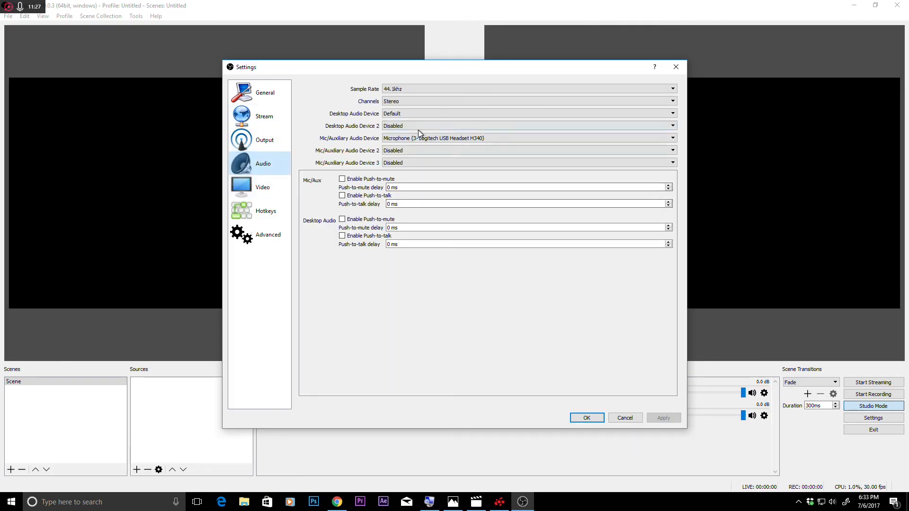
left_click(262, 186)
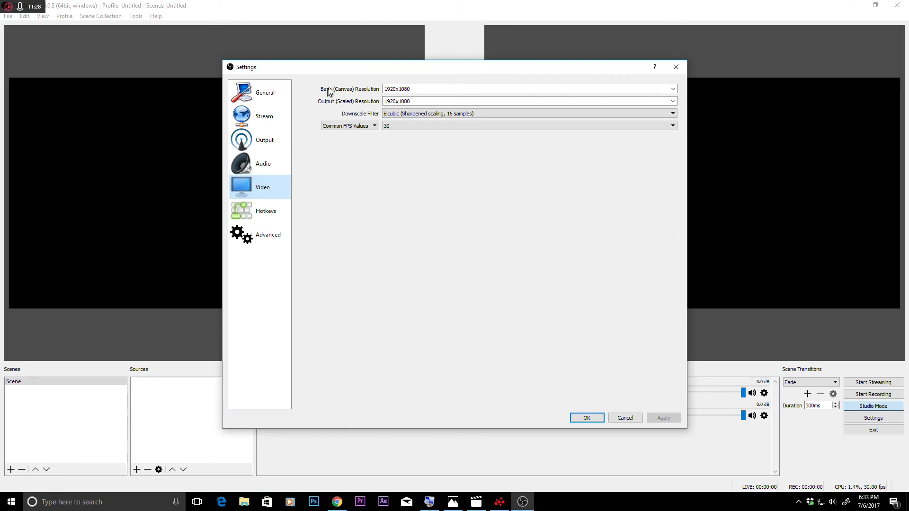
left_click(579, 418)
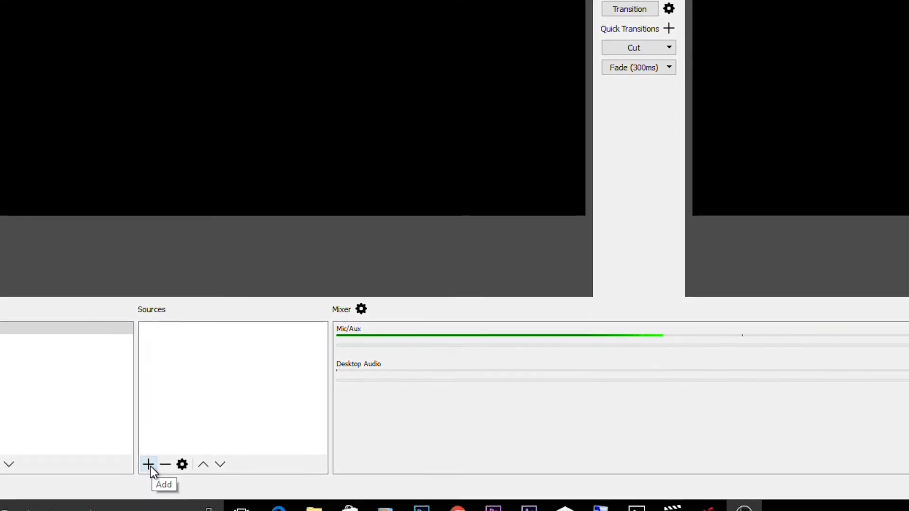
Add a new Video Capture Device source named Logitech to the scene.
left_click(149, 464)
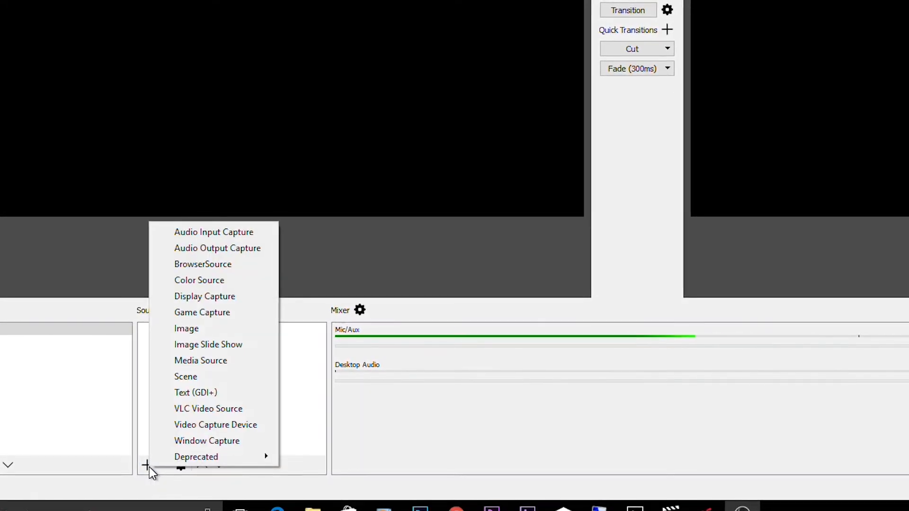
left_click(203, 427)
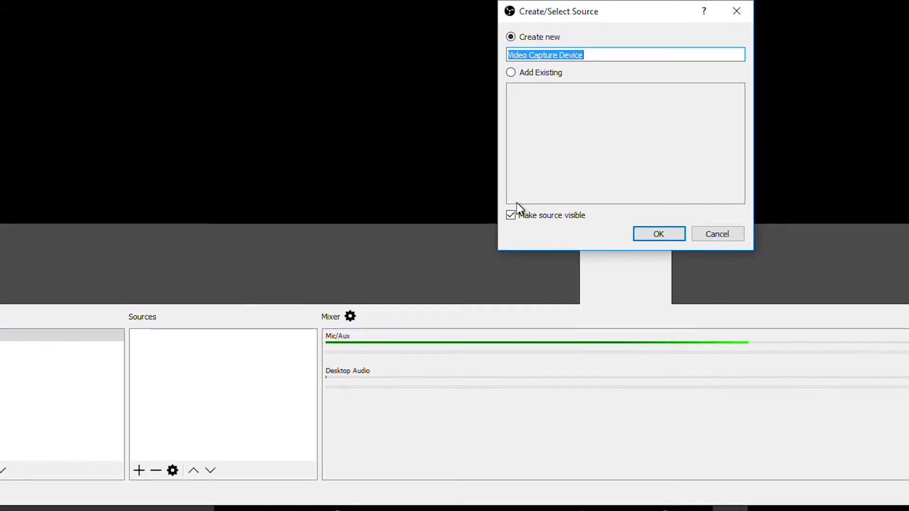
type("Logitech")
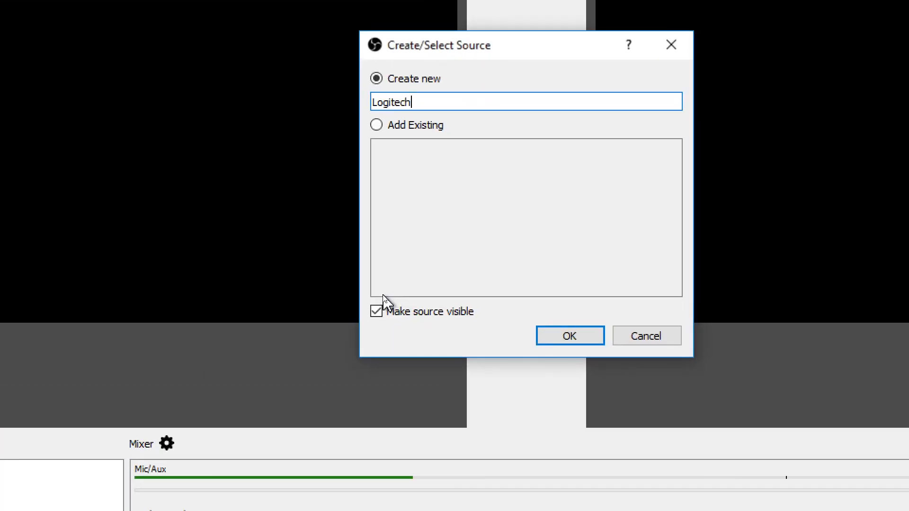
left_click(583, 334)
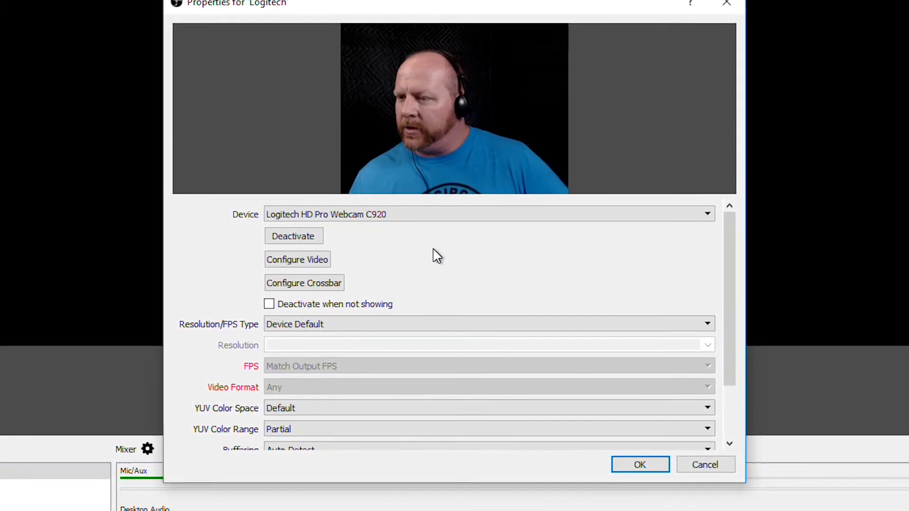
Set the Logitech source's Resolution/FPS Type to Custom and its resolution to 1920x1080.
left_click(432, 322)
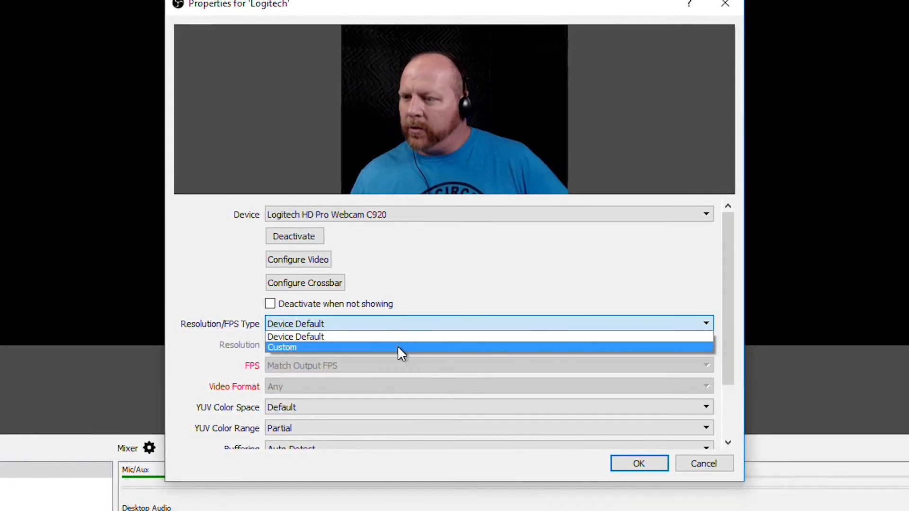
left_click(396, 347)
left_click(381, 344)
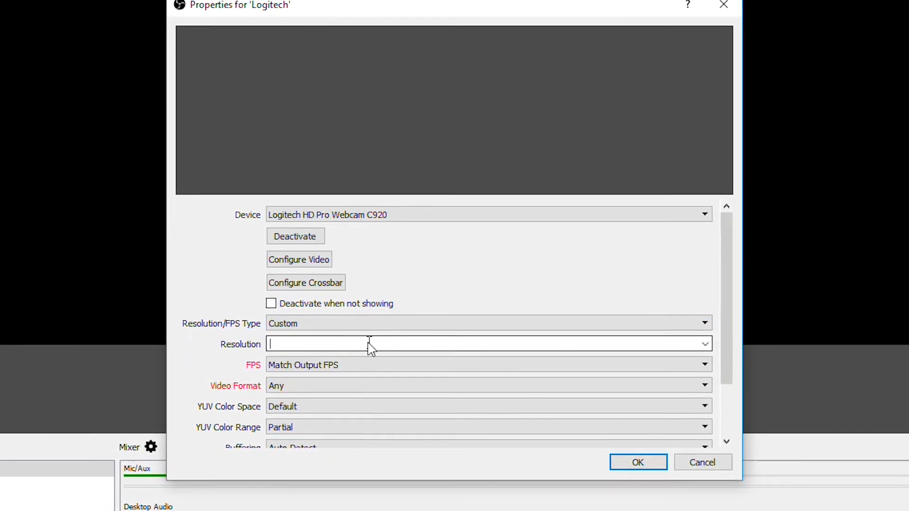
type("1920x108092")
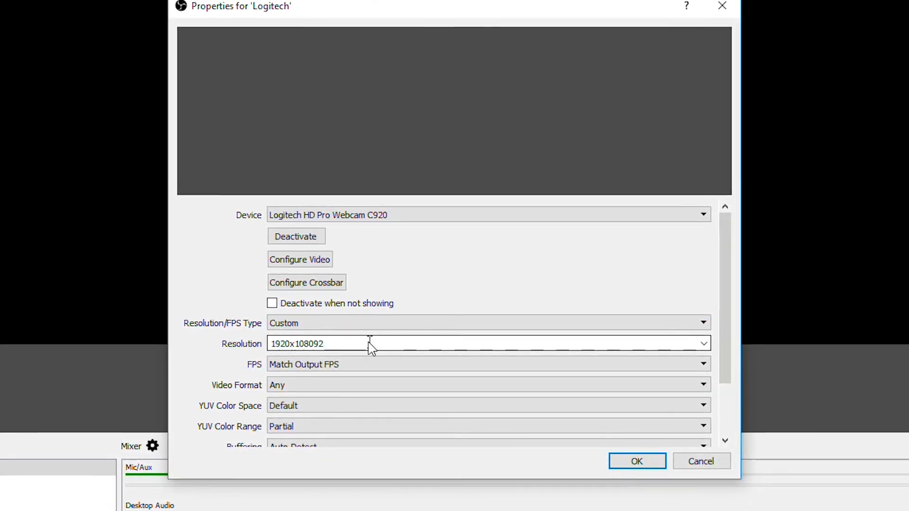
key("BackSpace")
key("BackSpace")
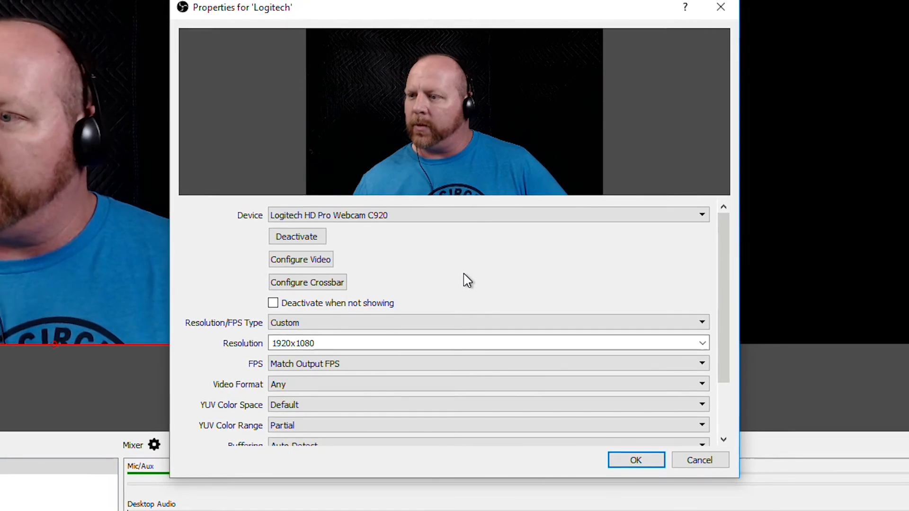
Set the webcam source's FPS to 30.
scroll(438, 365, "down", 2)
scroll(503, 359, "up", 1)
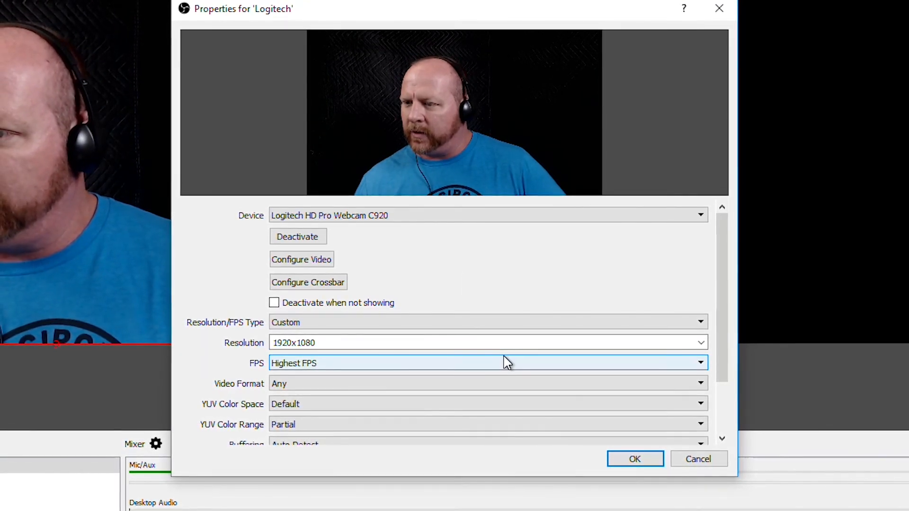
left_click(696, 362)
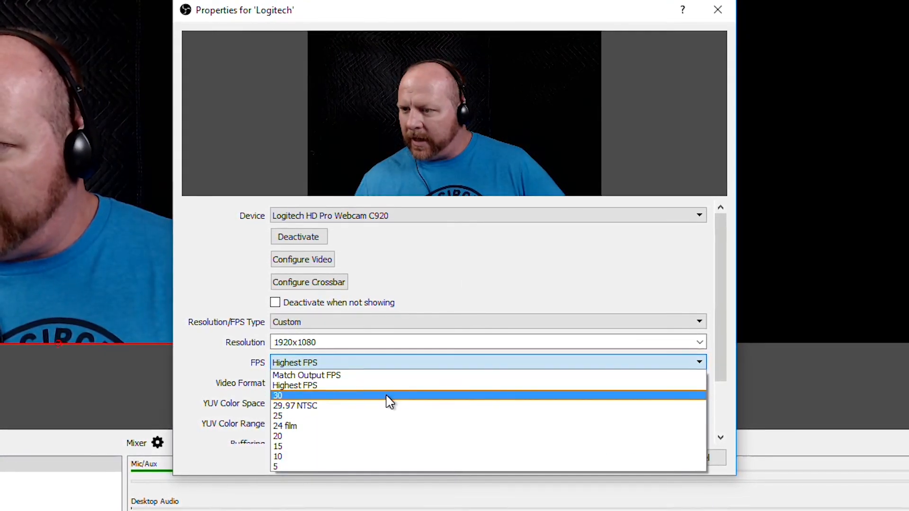
left_click(387, 396)
Enable a custom audio device for the Logitech source, keeping Capture audio only, and transition the previewed scene to the program output.
left_click_drag(721, 251, 732, 312)
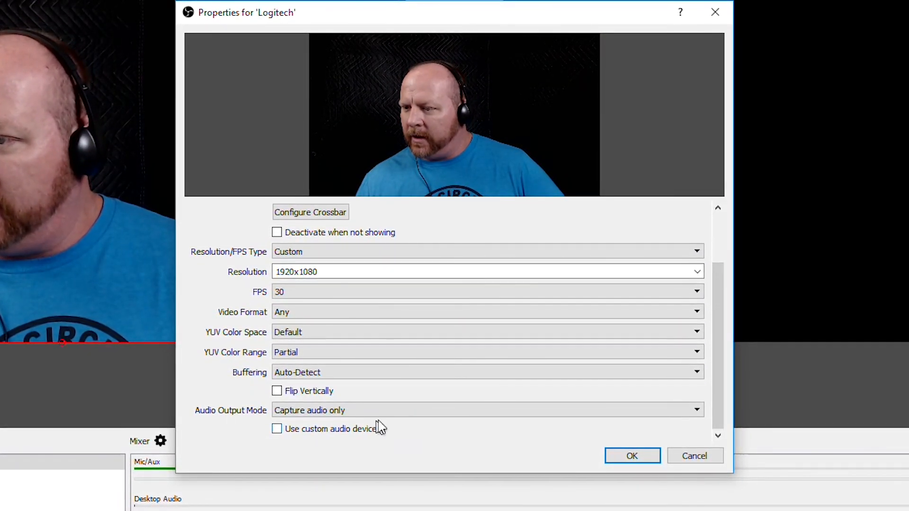
left_click(407, 410)
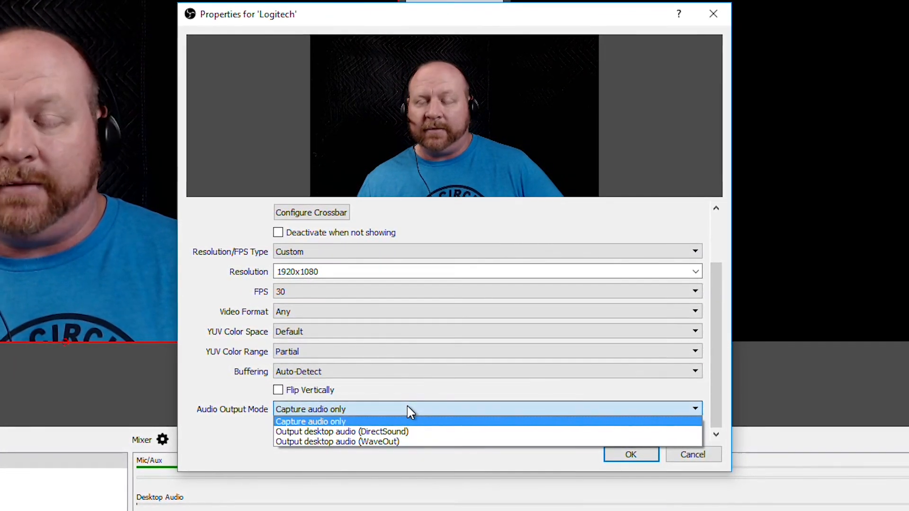
left_click(407, 406)
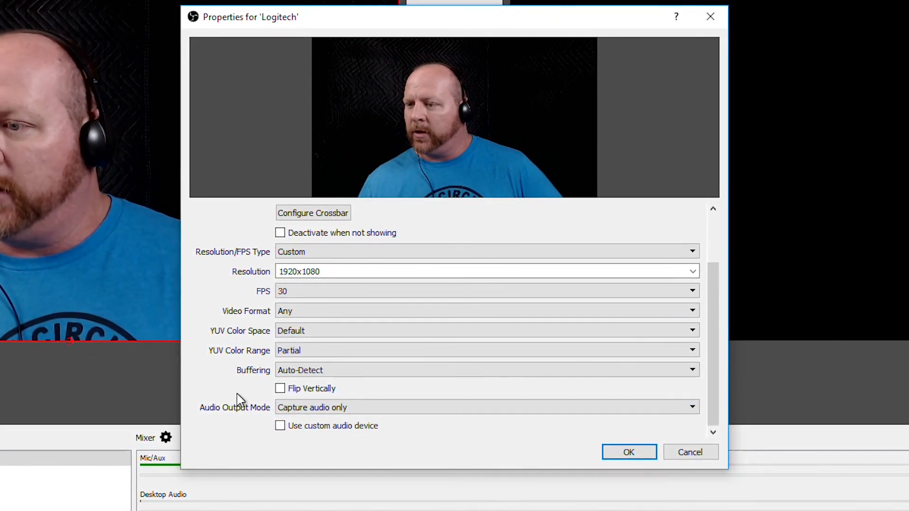
scroll(246, 407, "up", 2)
scroll(221, 422, "down", 2)
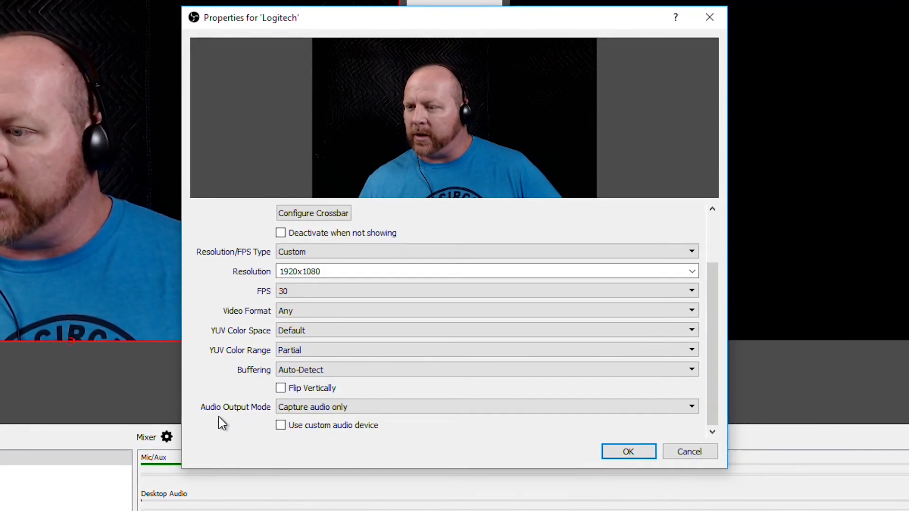
left_click(281, 425)
scroll(223, 426, "down", 1)
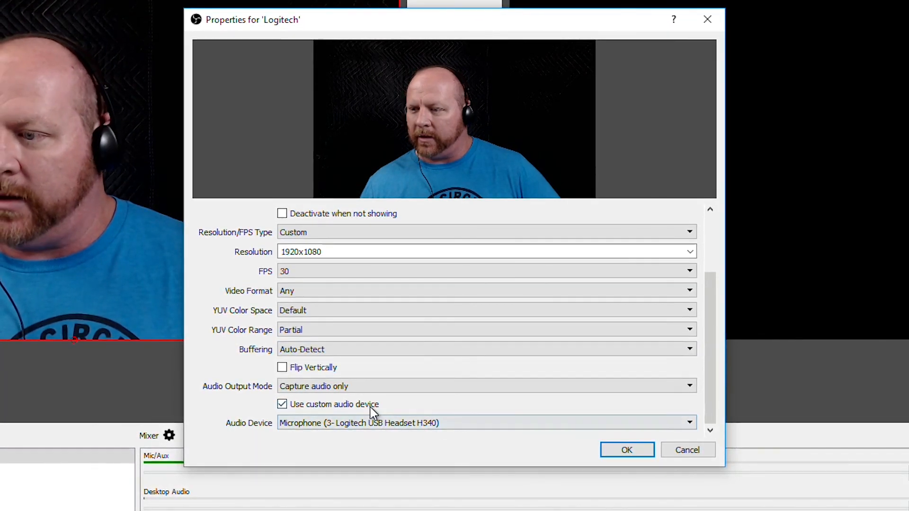
left_click(624, 451)
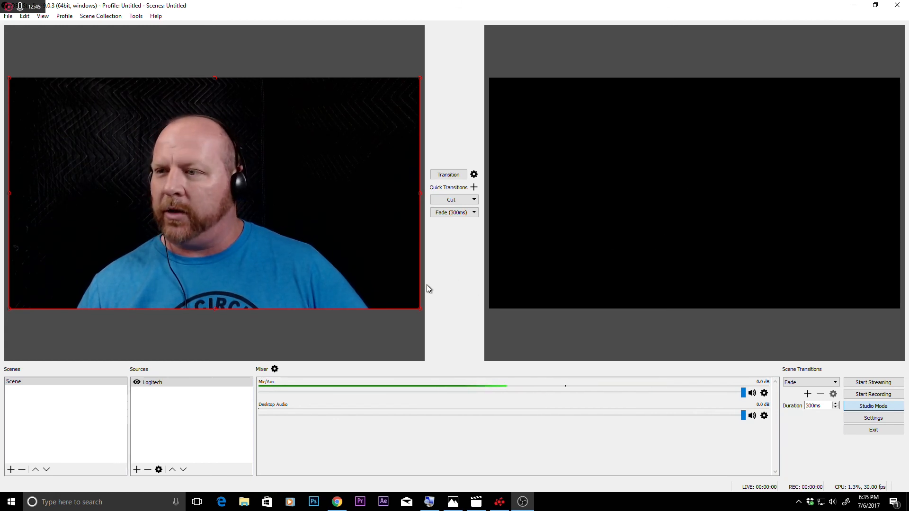
left_click(448, 175)
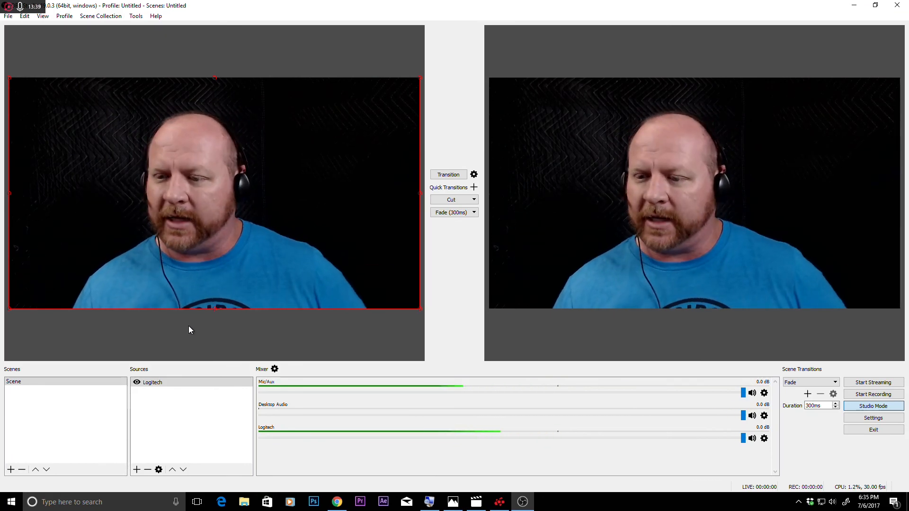
Switch to the YouTube Live Dashboard in Chrome, pop out the live chat, copy its URL and close the chat window.
left_click(337, 502)
left_click(410, 8)
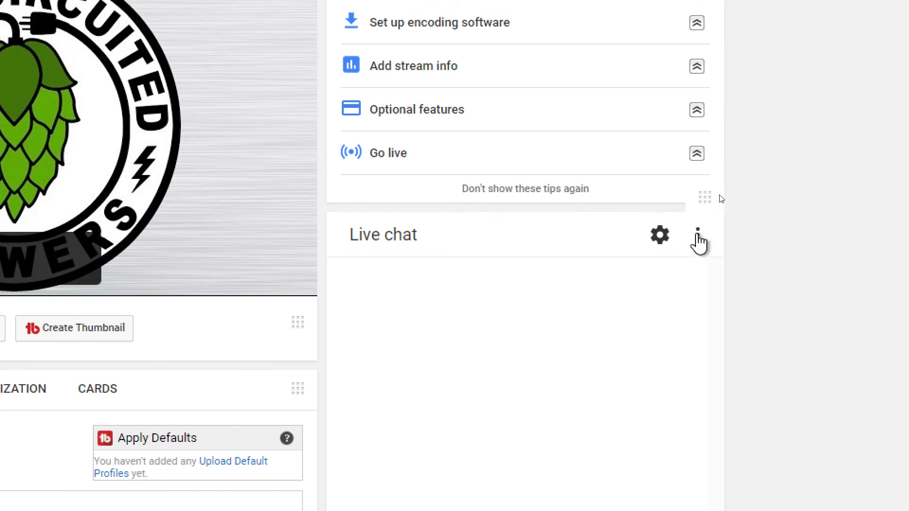
left_click(697, 235)
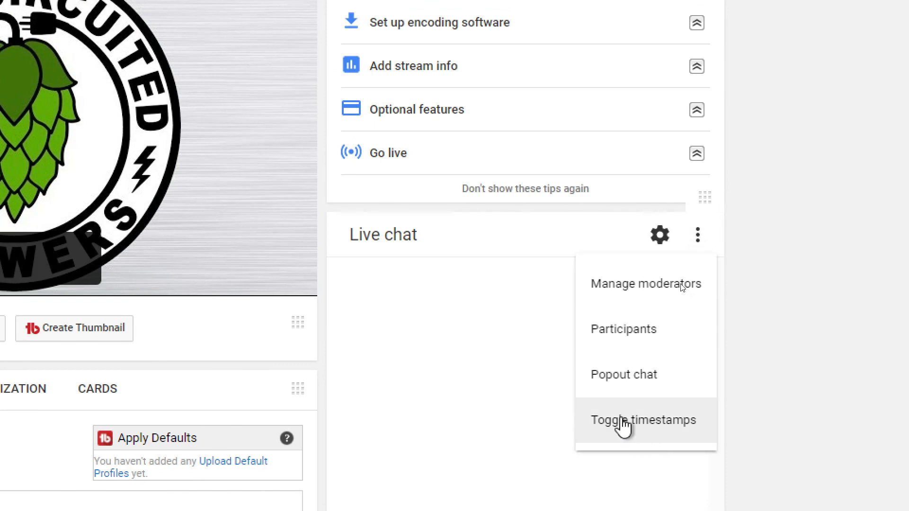
left_click(620, 376)
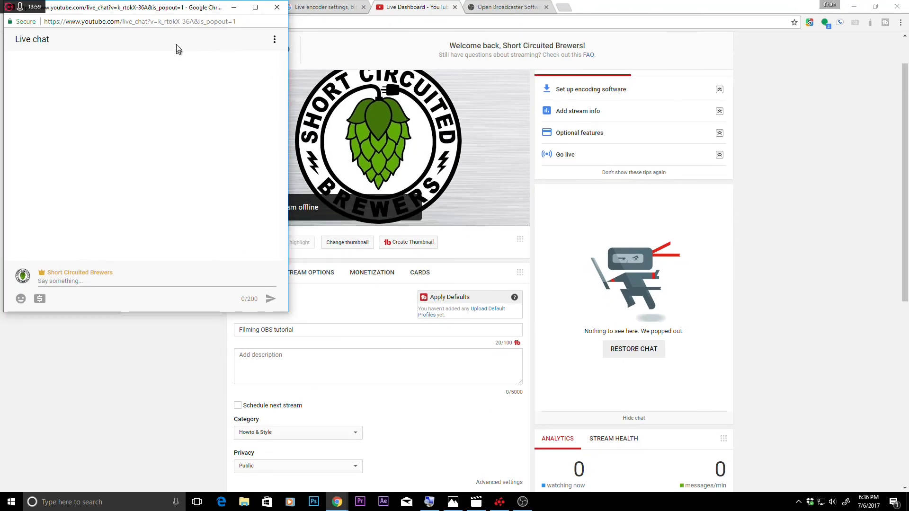
left_click_drag(158, 11, 293, 119)
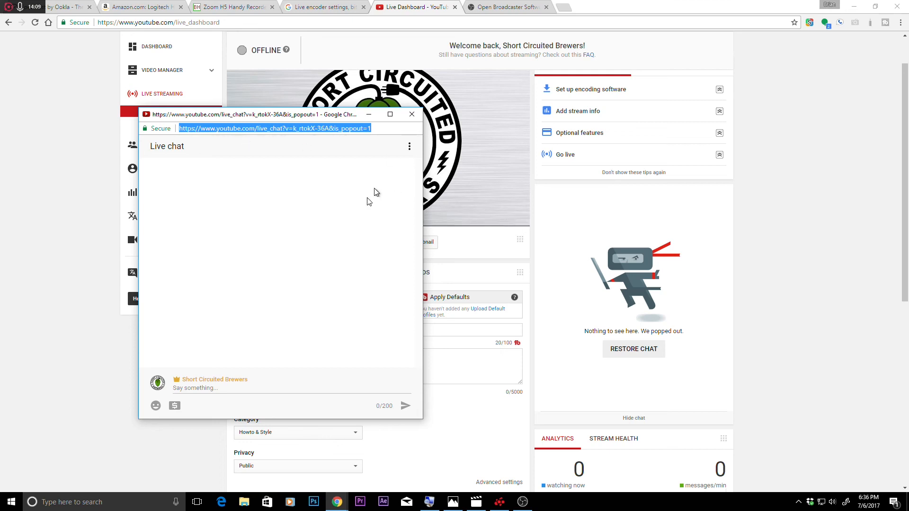
left_click(411, 115)
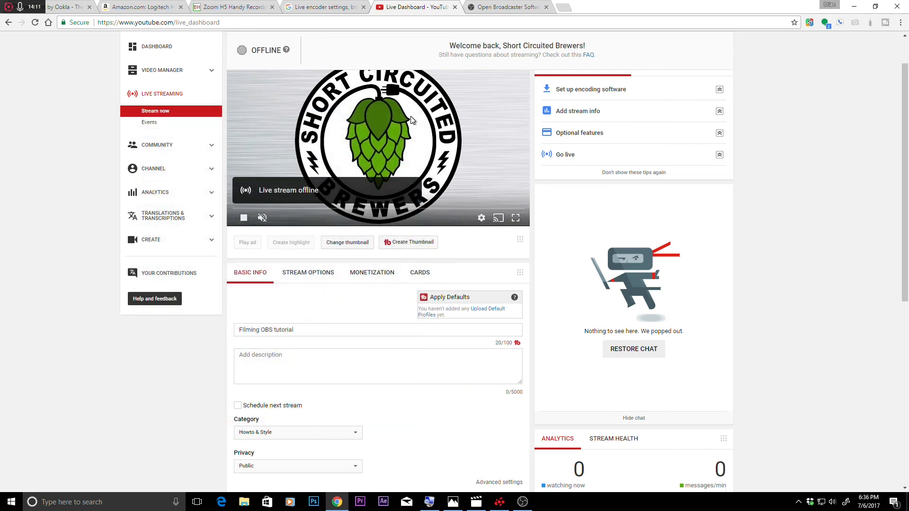
Switch to OBS Studio and add a new BrowserSource named "Chat" to the scene.
left_click(504, 8)
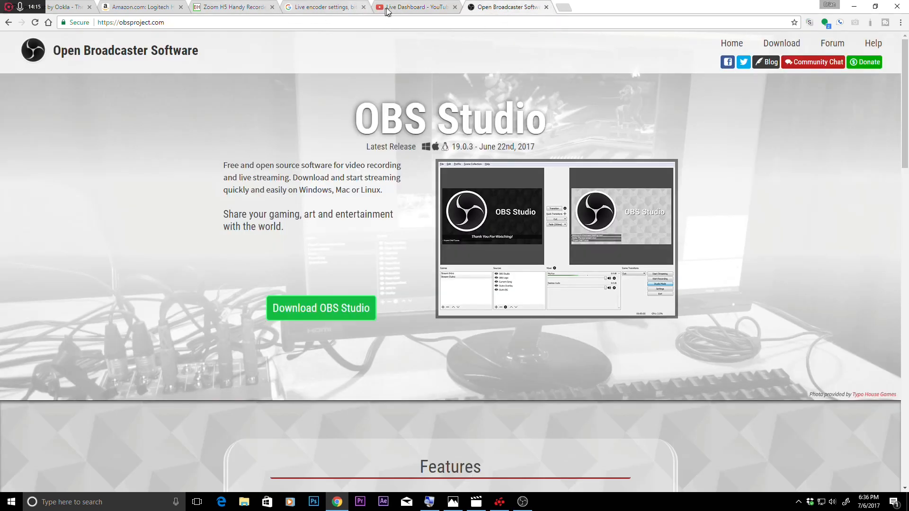
left_click(521, 502)
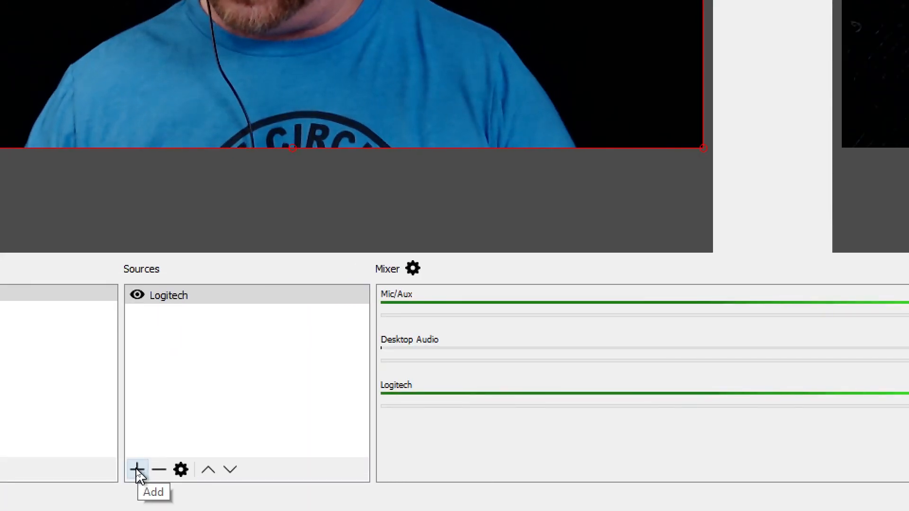
left_click(148, 381)
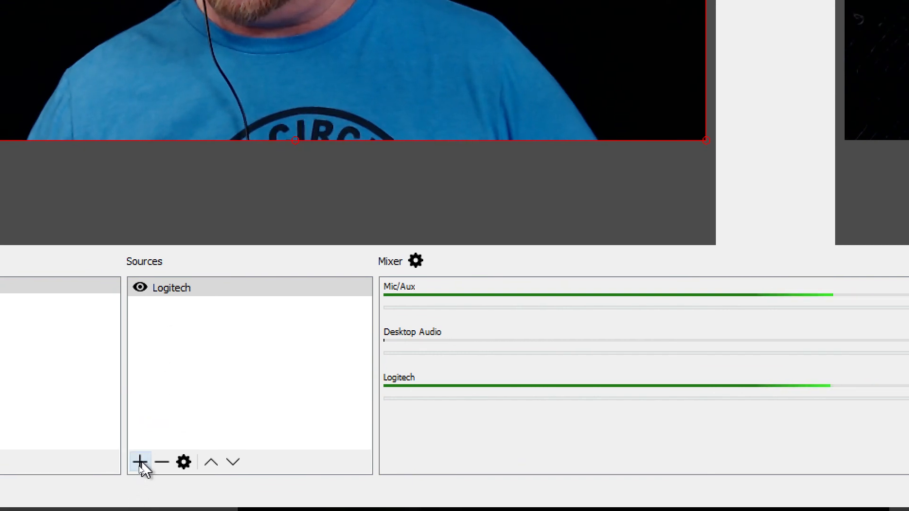
left_click(139, 461)
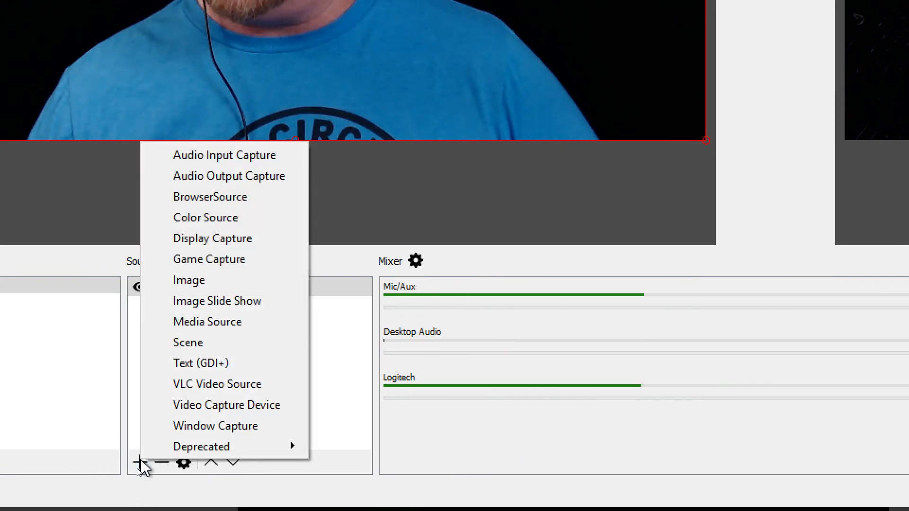
left_click(223, 196)
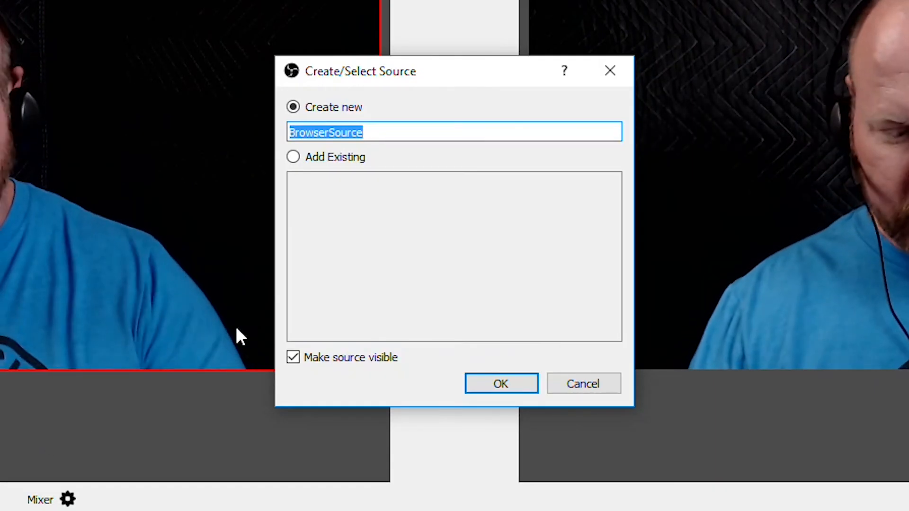
type("Chat")
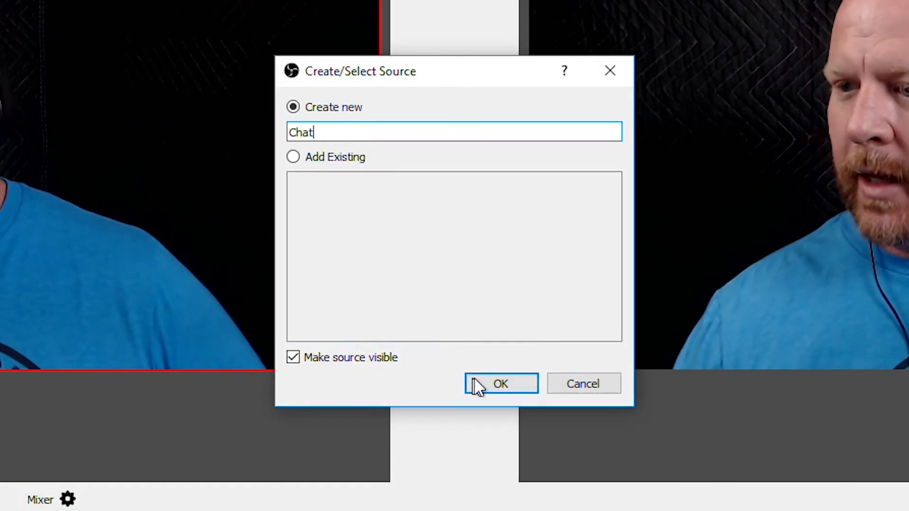
left_click(492, 387)
left_click_drag(302, 328, 147, 327)
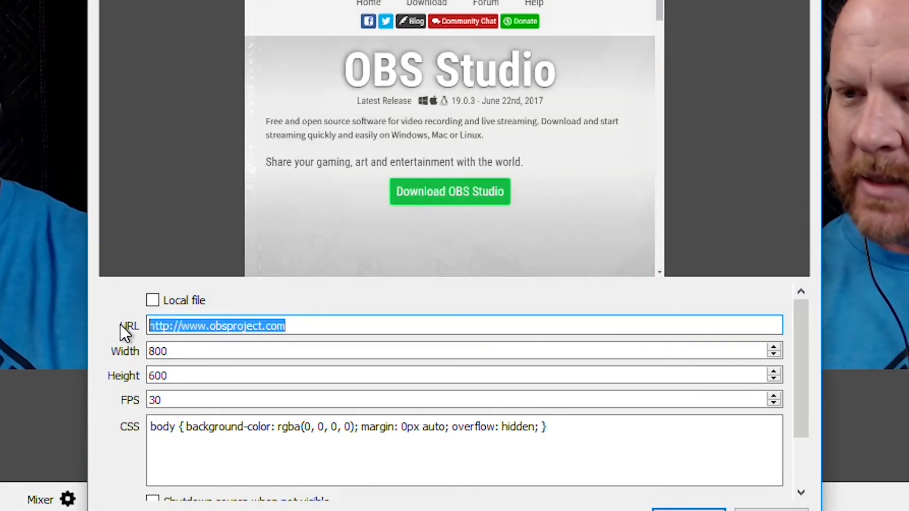
type("https://www.youtube.com/live_chat?v=k_rtokX-36A&is_popout=1")
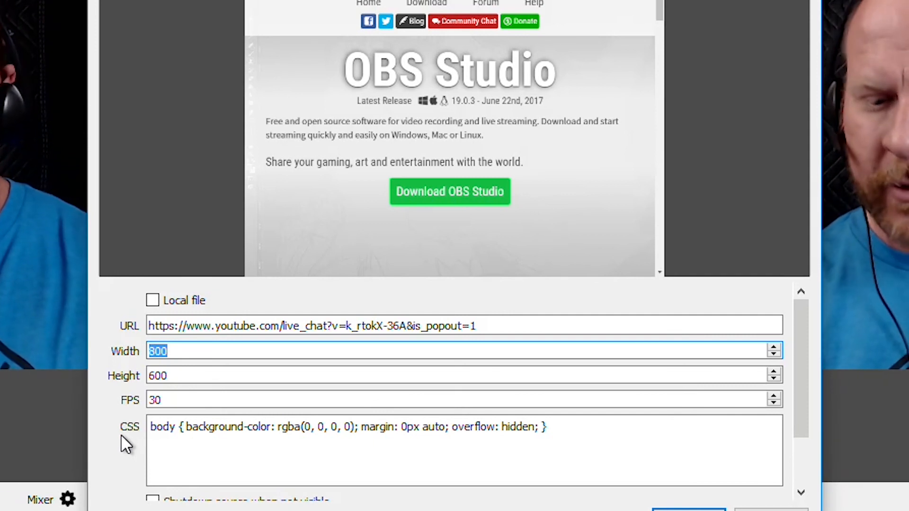
type("400")
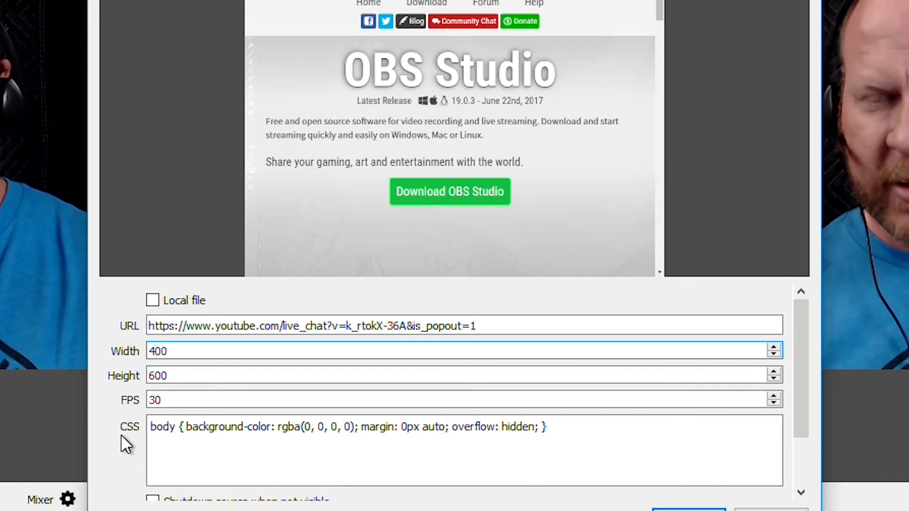
key("Tab")
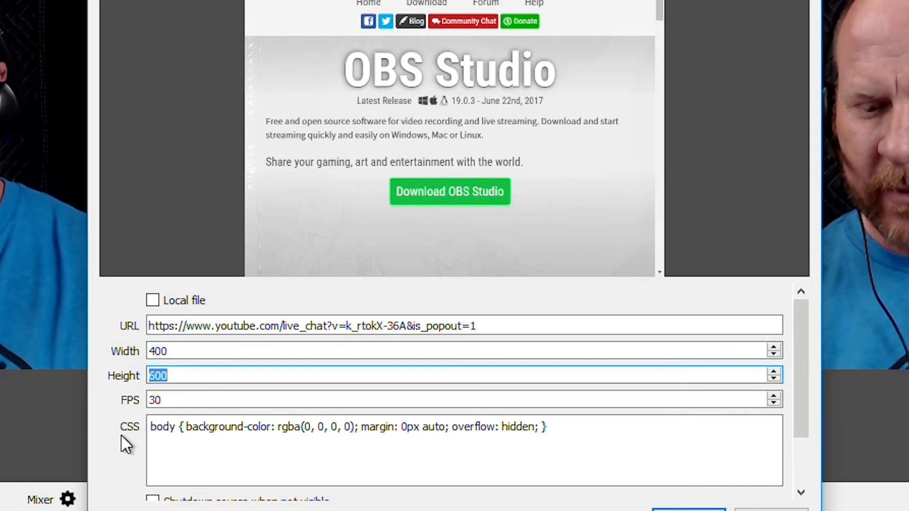
type("1080")
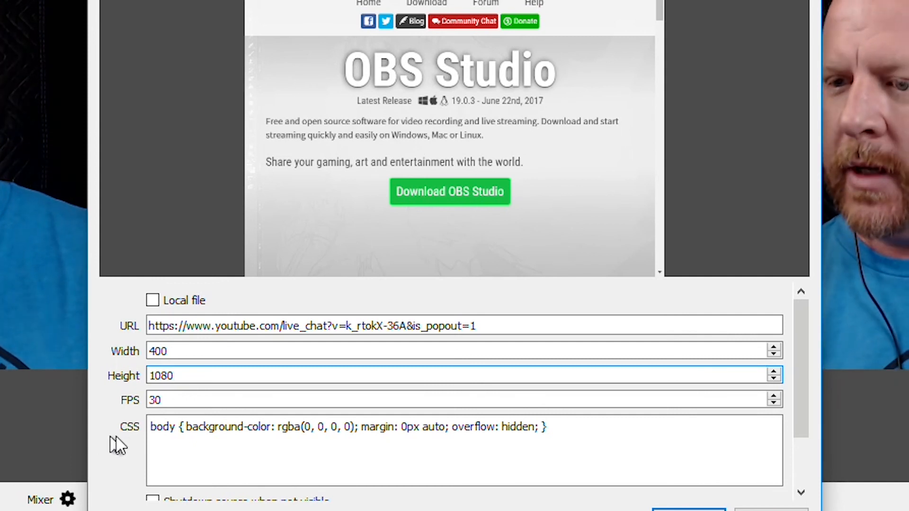
left_click_drag(807, 375, 809, 444)
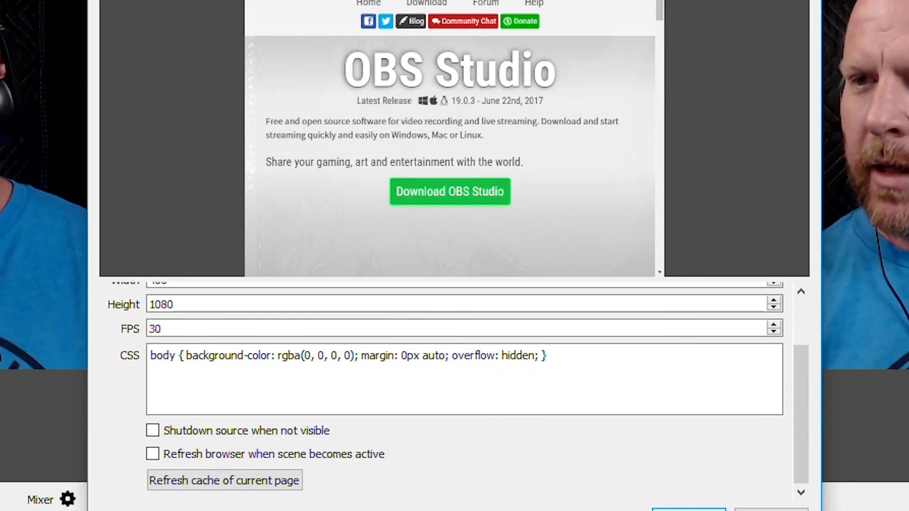
left_click(682, 509)
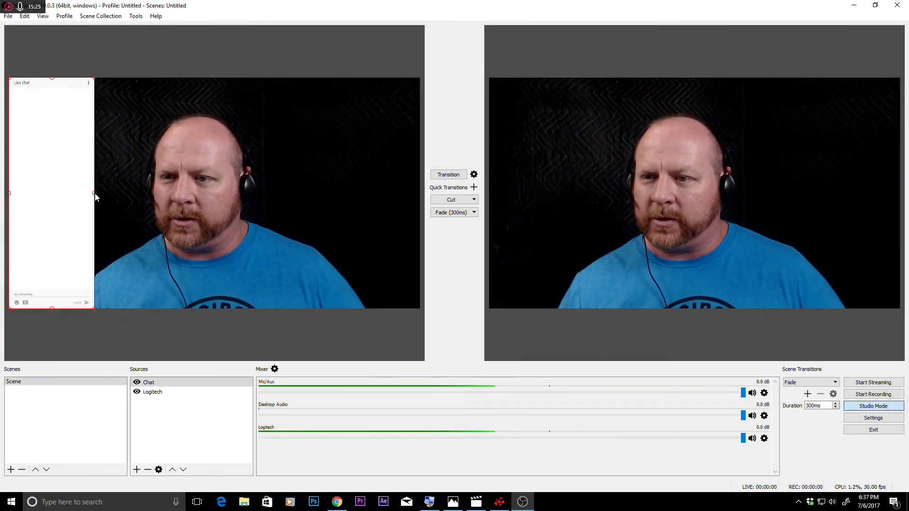
Enlarge the live chat overlay in the preview by widening it slightly, and transition the scene to the program output.
left_click_drag(95, 193, 109, 196)
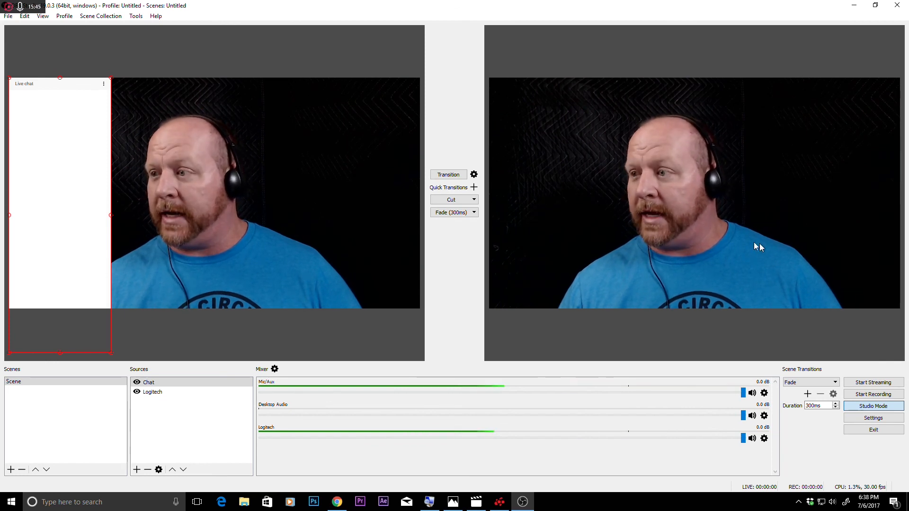
left_click(442, 177)
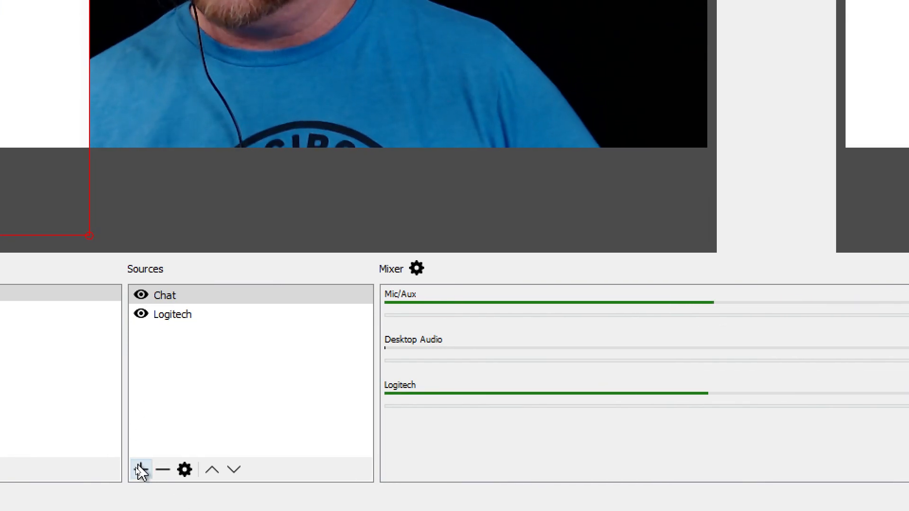
Add a new Image source named "Lower banner" to the scene.
left_click(141, 470)
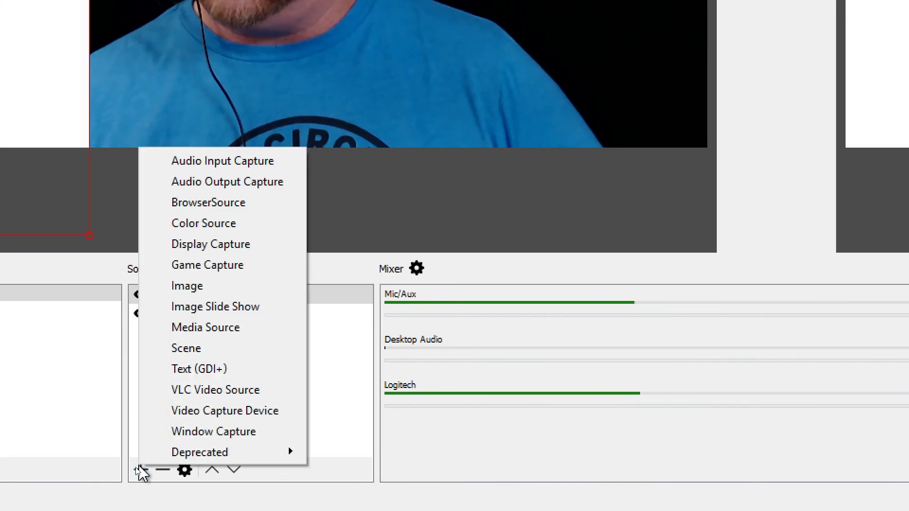
left_click(214, 286)
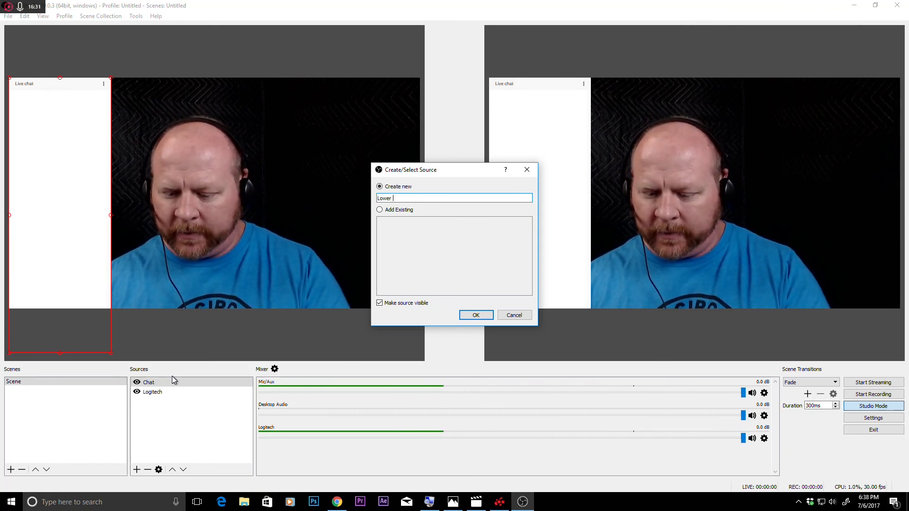
type("nner")
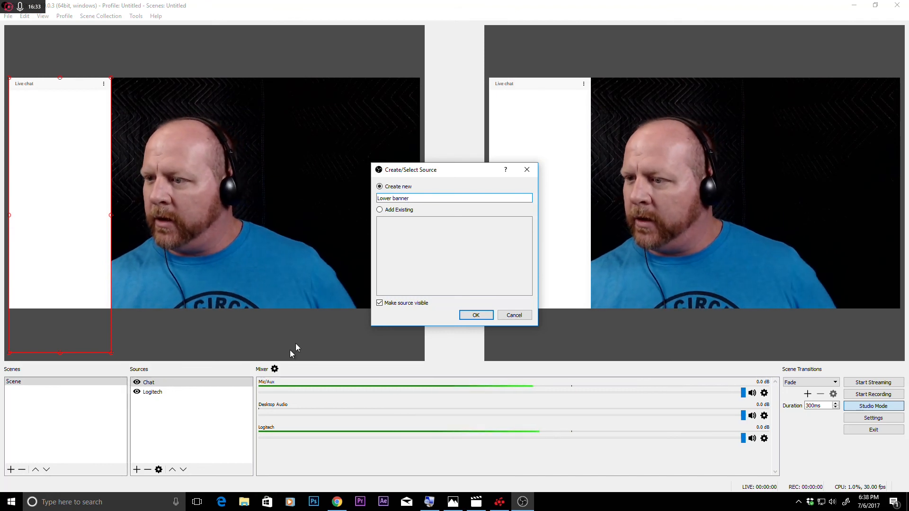
left_click(477, 315)
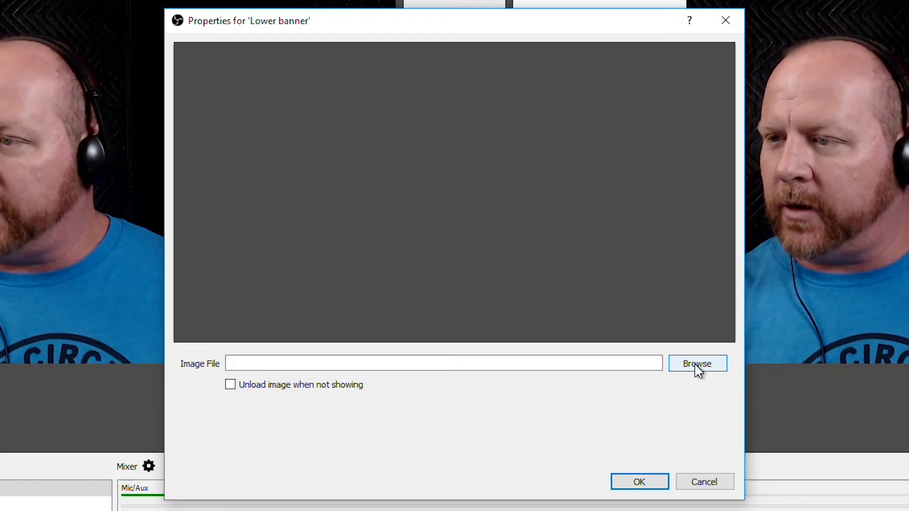
Load Blue.png from the desktop's Lower Banners folder into the Lower banner source and transition the scene to the program output.
left_click(597, 308)
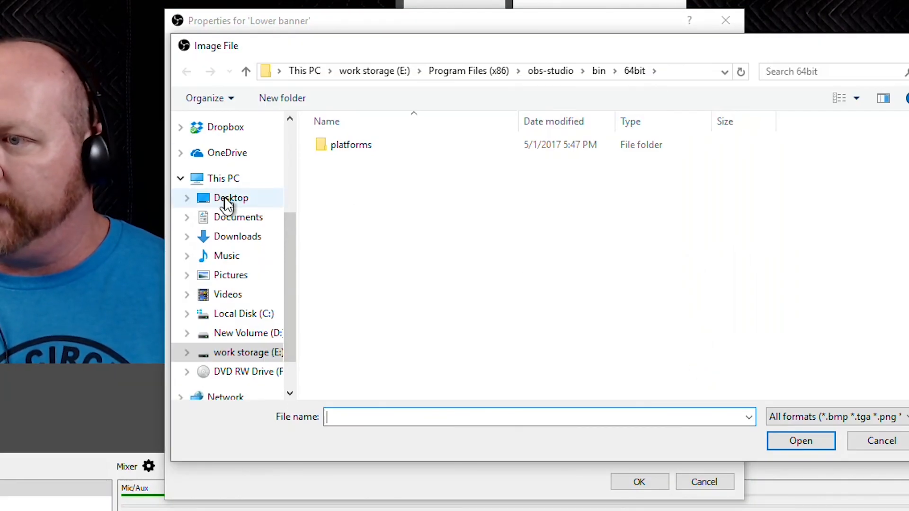
left_click(226, 199)
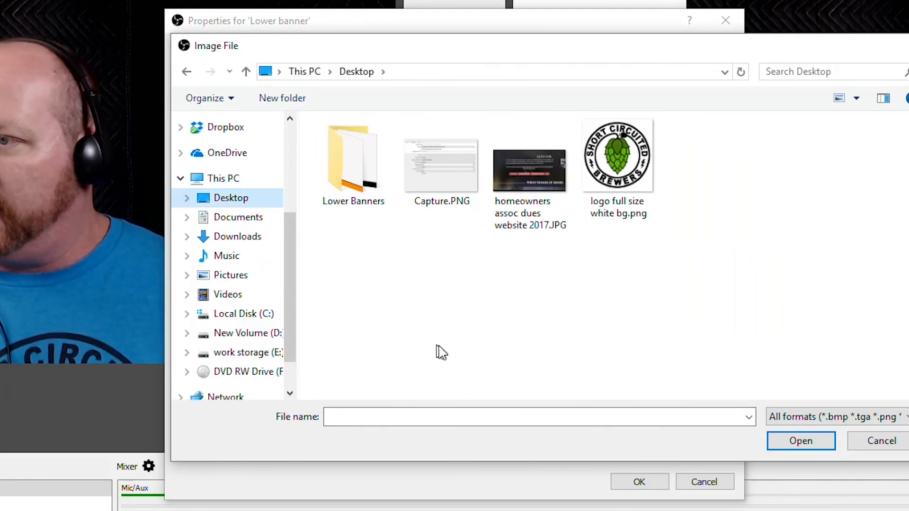
double_click(354, 161)
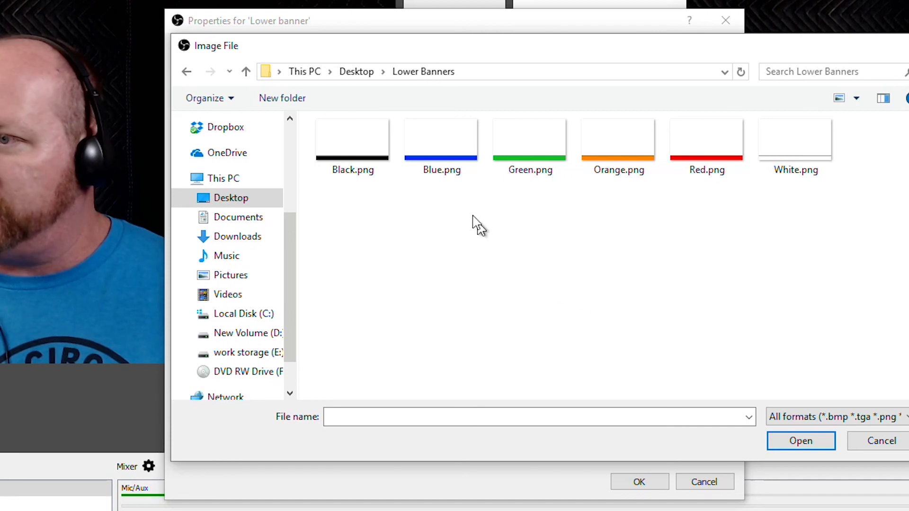
left_click(424, 134)
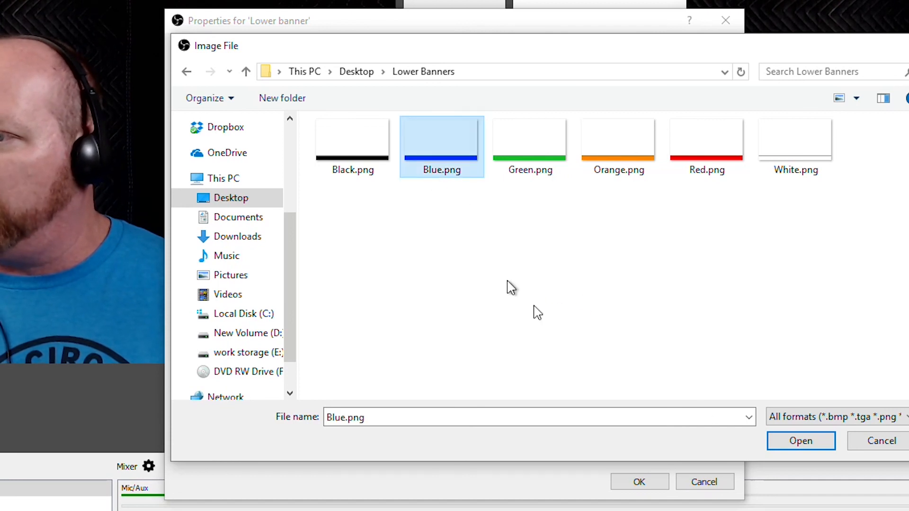
left_click(793, 442)
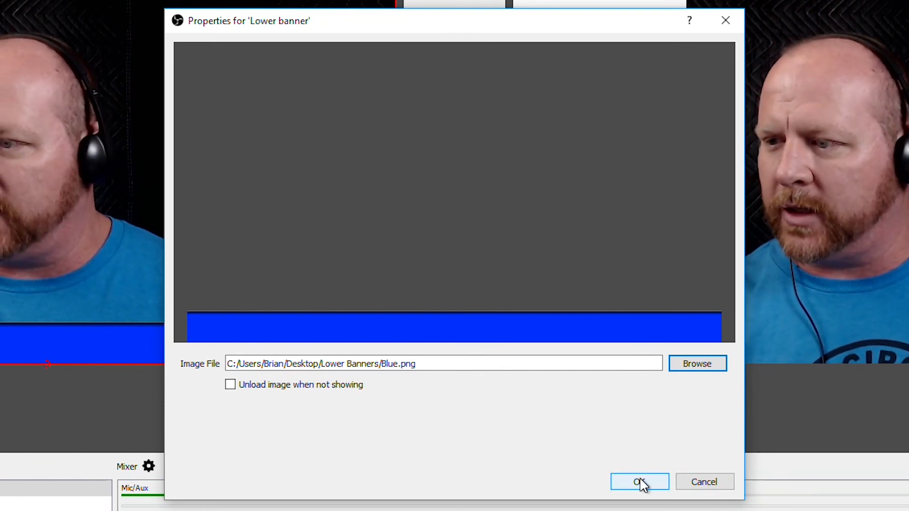
left_click(639, 483)
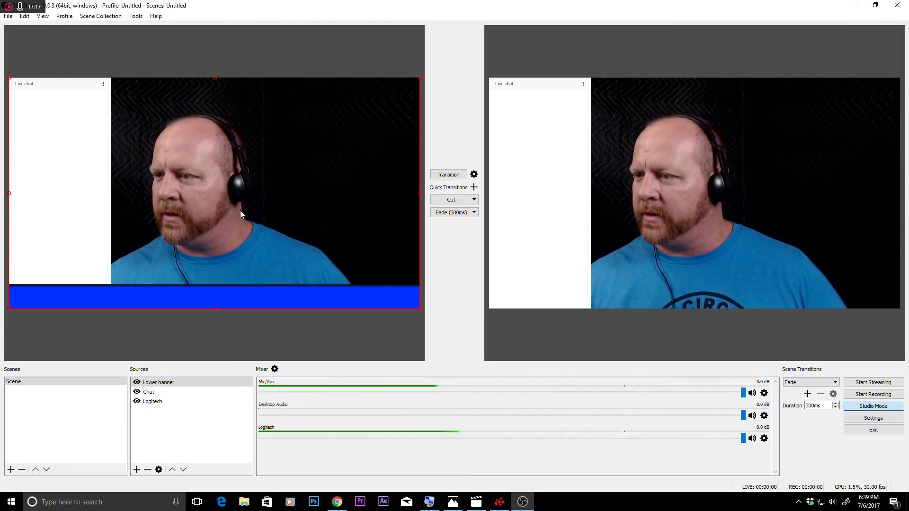
left_click(446, 174)
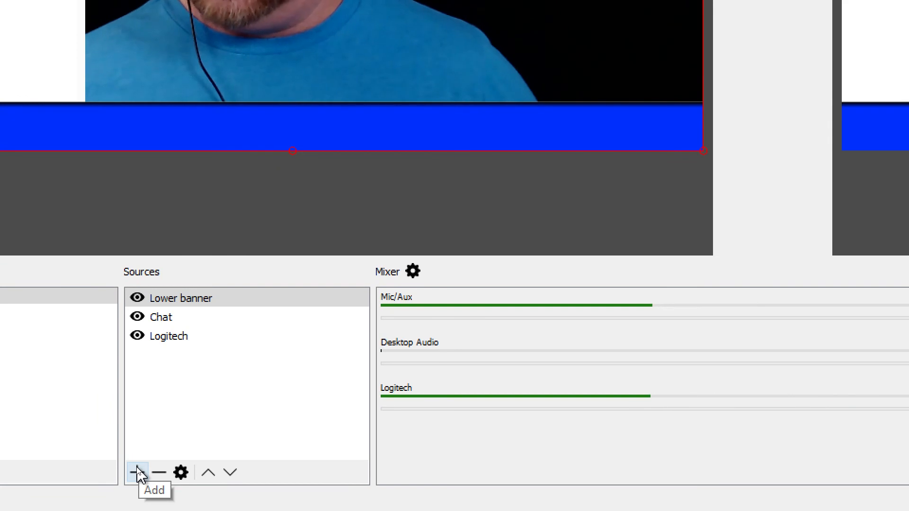
Add a new Text (GDI+) source named "Scroll" to the scene.
left_click(138, 469)
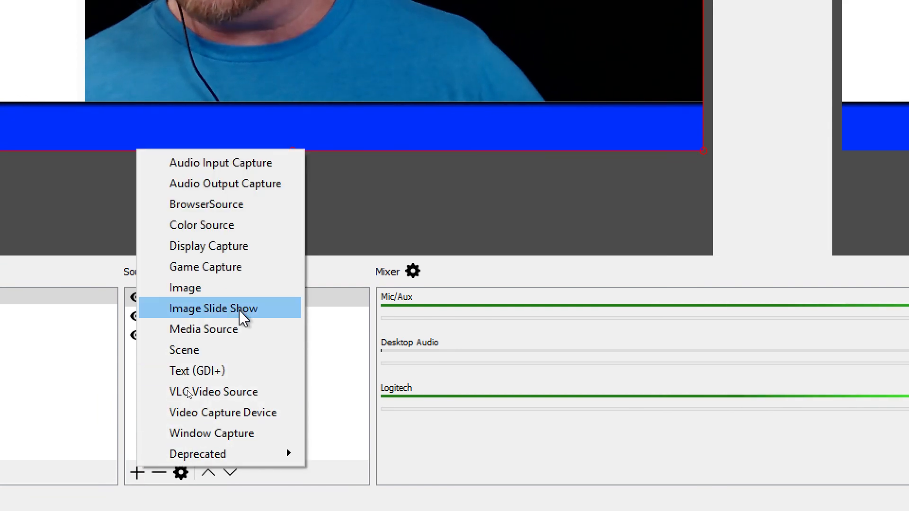
left_click(220, 372)
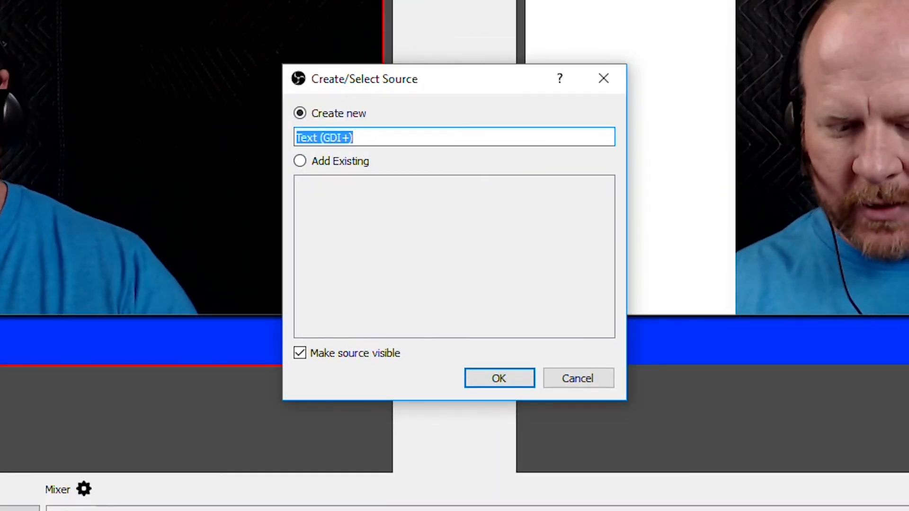
type("Scroll")
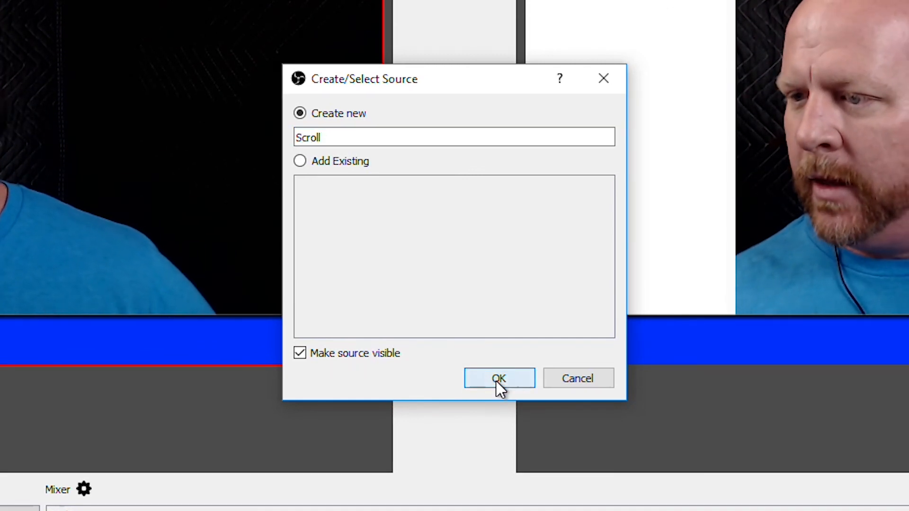
left_click(498, 382)
Set the Scroll source's font style to Bold, keeping Arial at size 36.
left_click(548, 312)
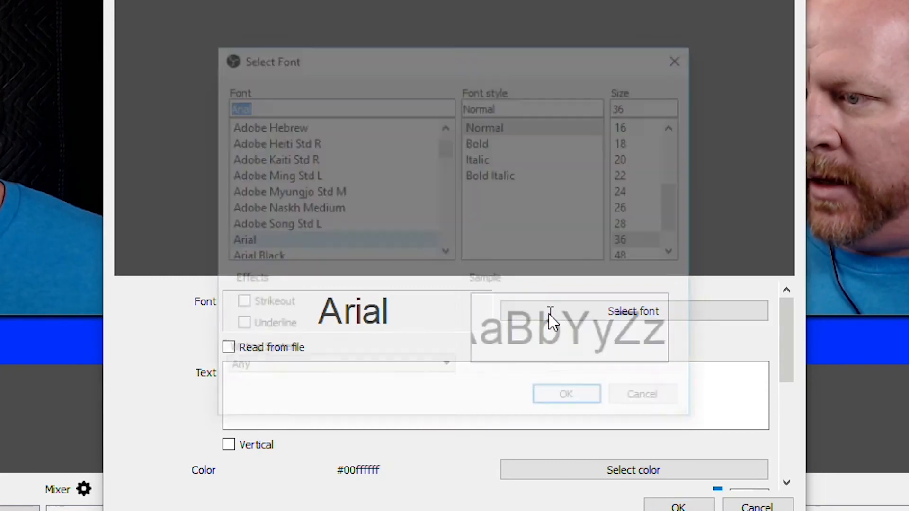
left_click(487, 140)
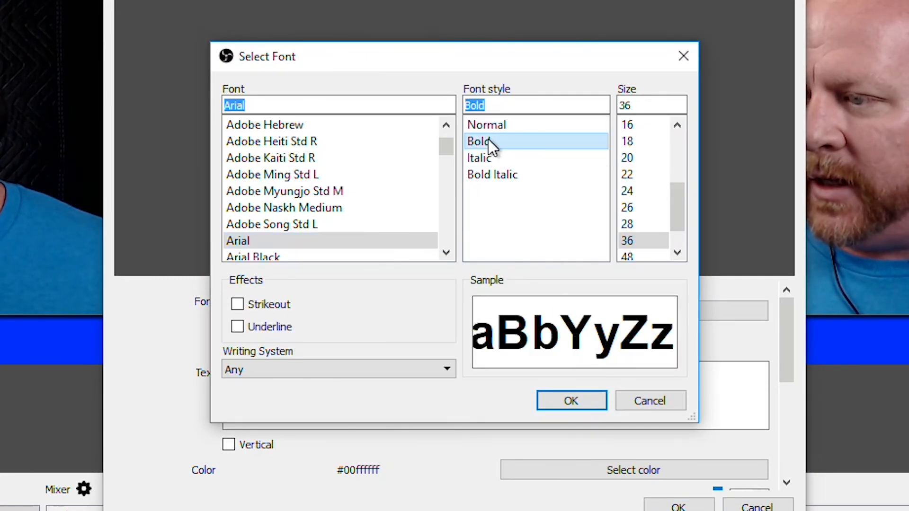
left_click(579, 402)
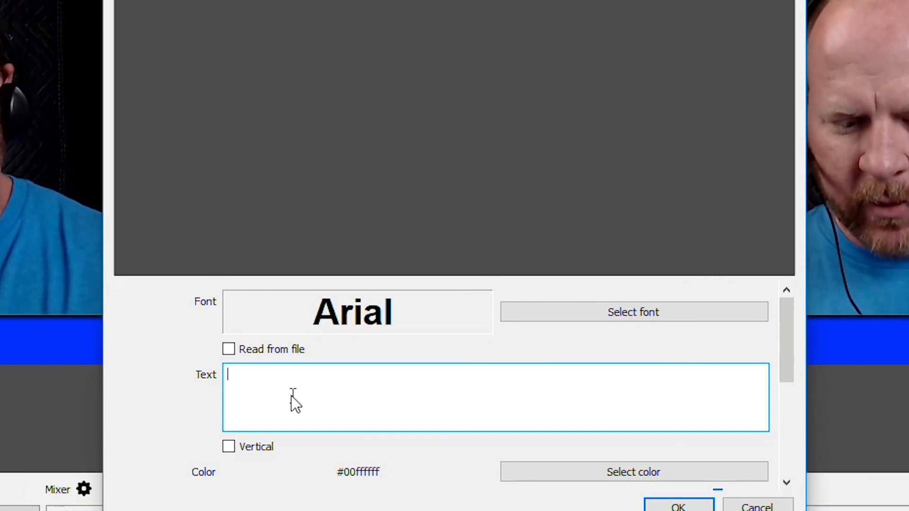
Enter "Give us a thumbs up" as the Scroll source's text.
type("Give")
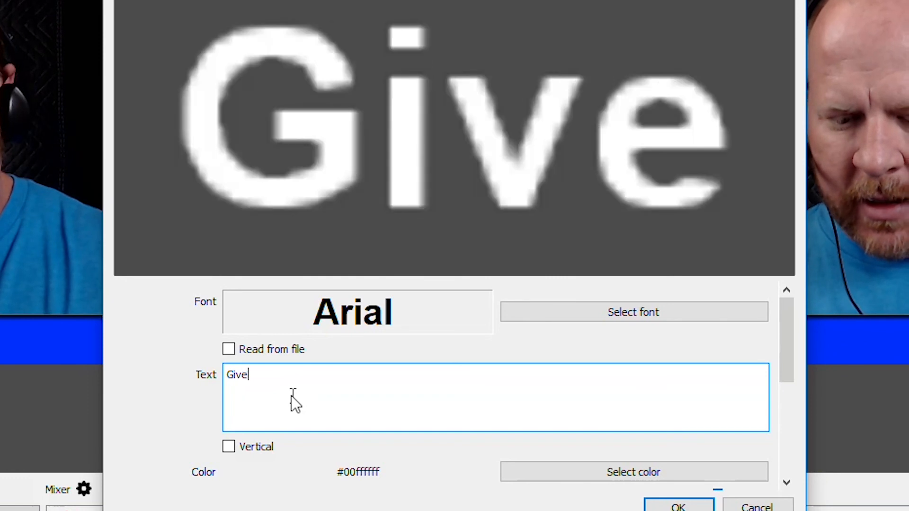
type(" us a t")
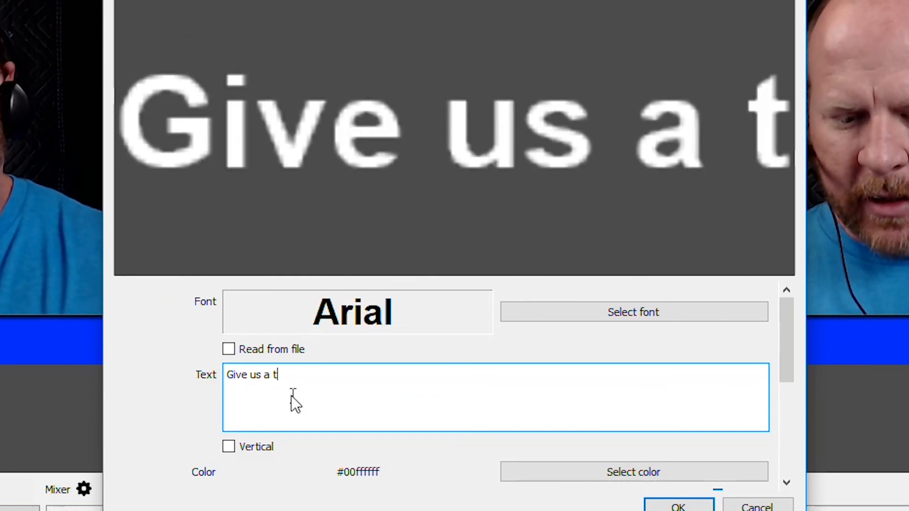
type("humbs up")
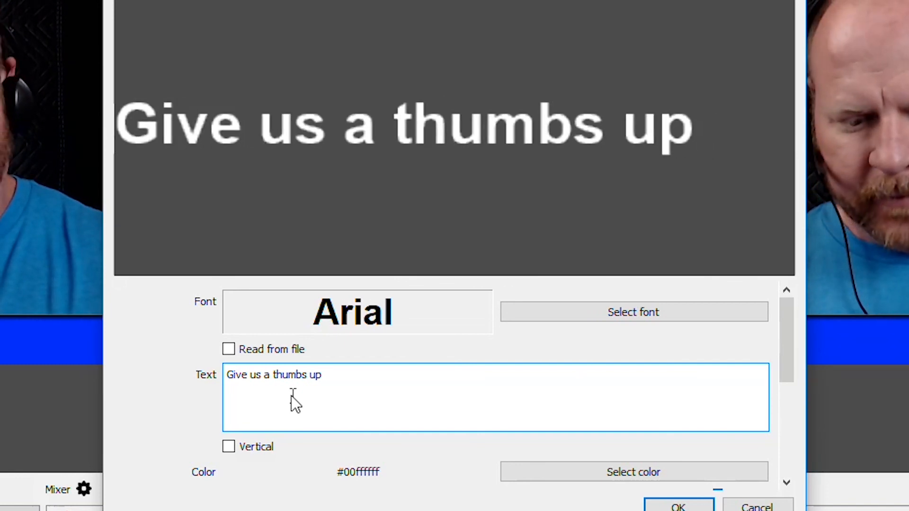
Extend the Scroll source's text with "hit the like button" and "dont forget to subscribe", separating the phrases with several spaces.
type("      hit")
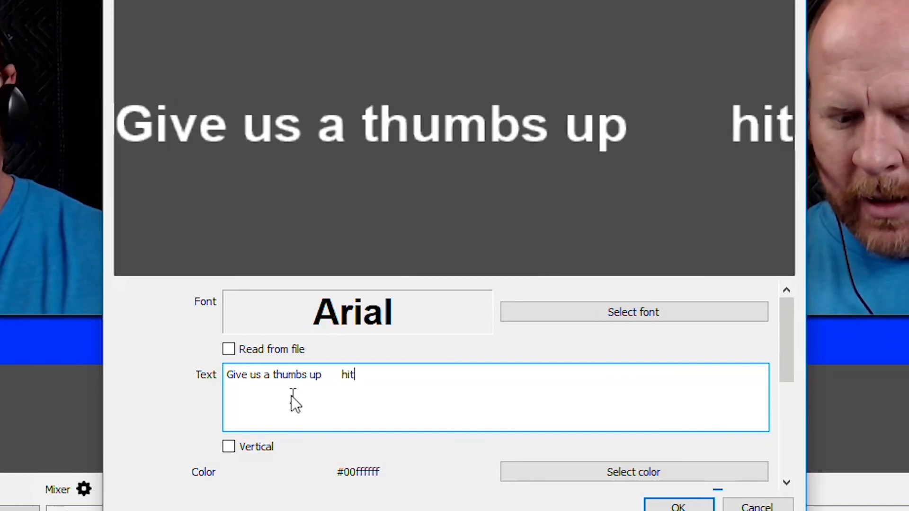
type(" the l")
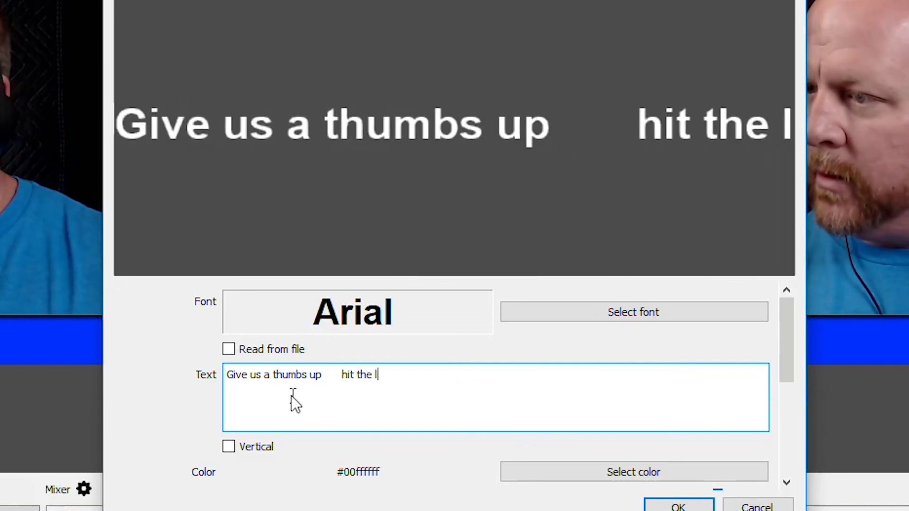
type("ike button   ")
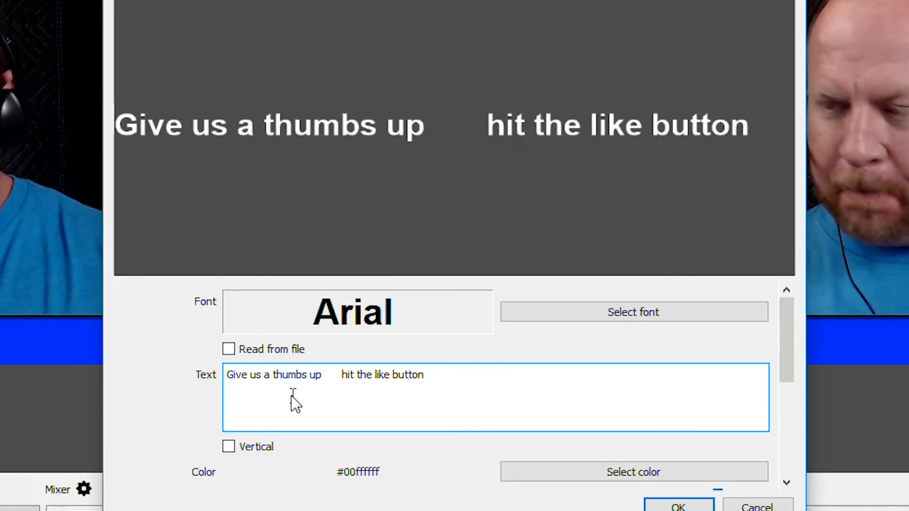
type("  don")
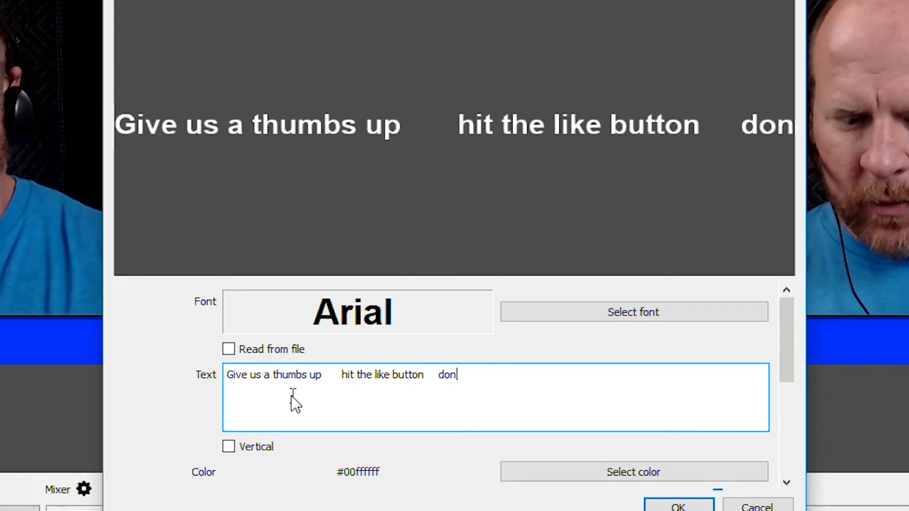
type("t forget to subscri")
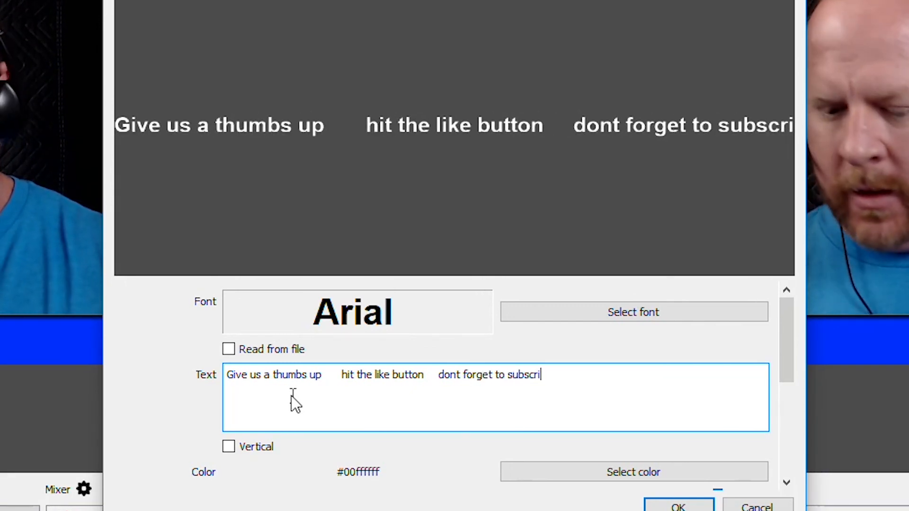
type("be")
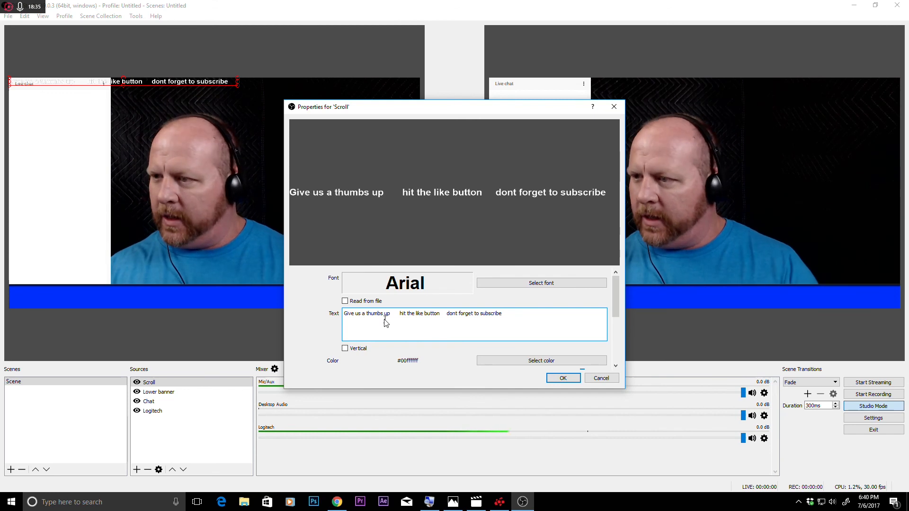
Copy the whole Scroll message, paste a duplicate after the original text, and accept the source's properties.
left_click_drag(505, 314, 314, 318)
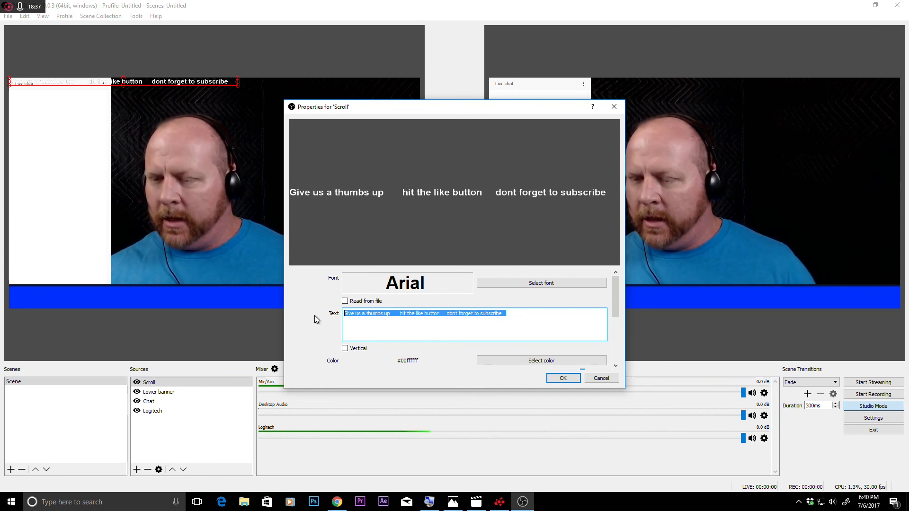
key("ctrl+c")
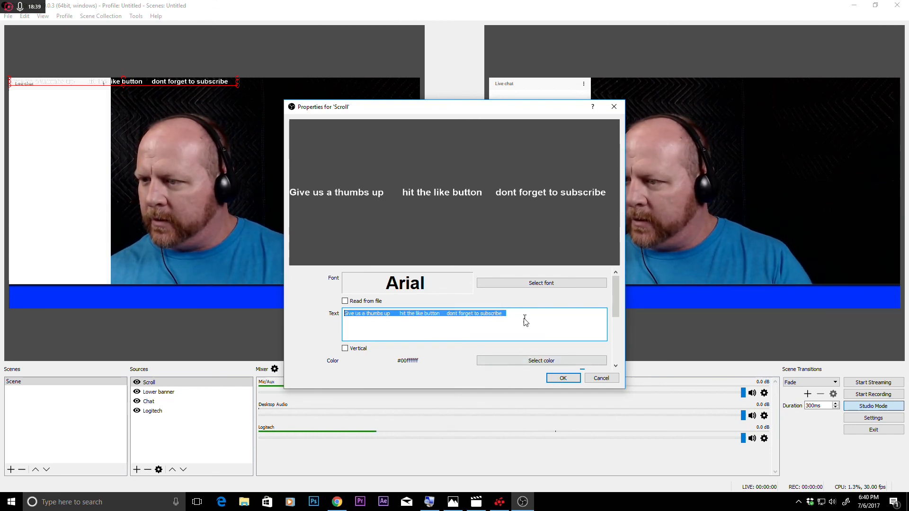
left_click(523, 318)
key("ctrl+v")
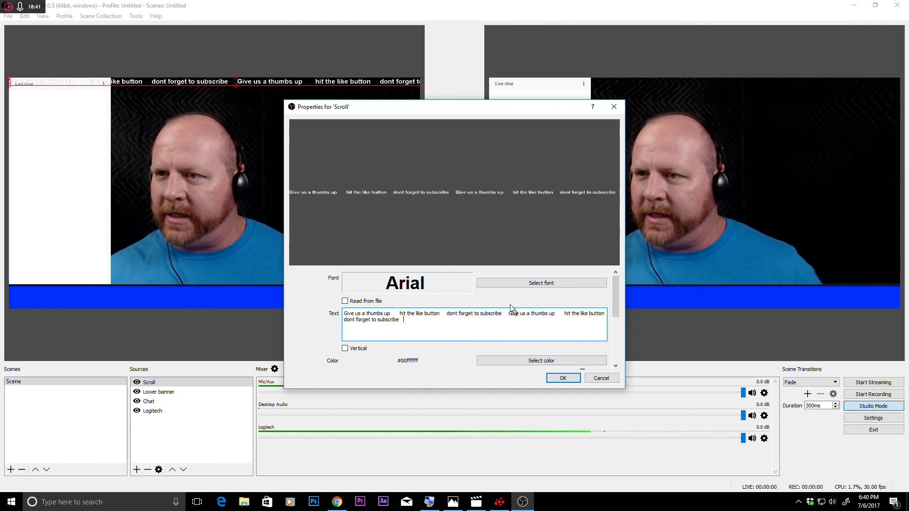
left_click(562, 378)
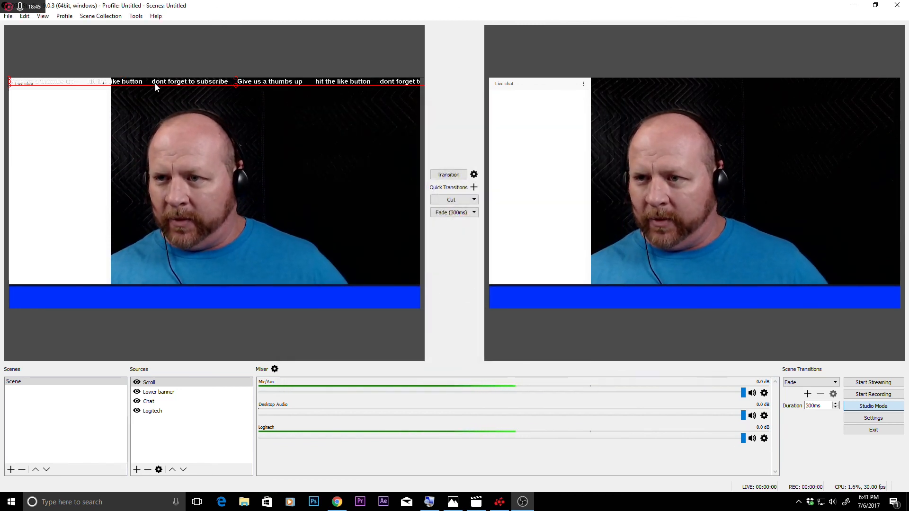
Move the Scroll text onto the blue lower banner in the preview and enlarge it to fill the banner's height.
left_click_drag(157, 88, 221, 297)
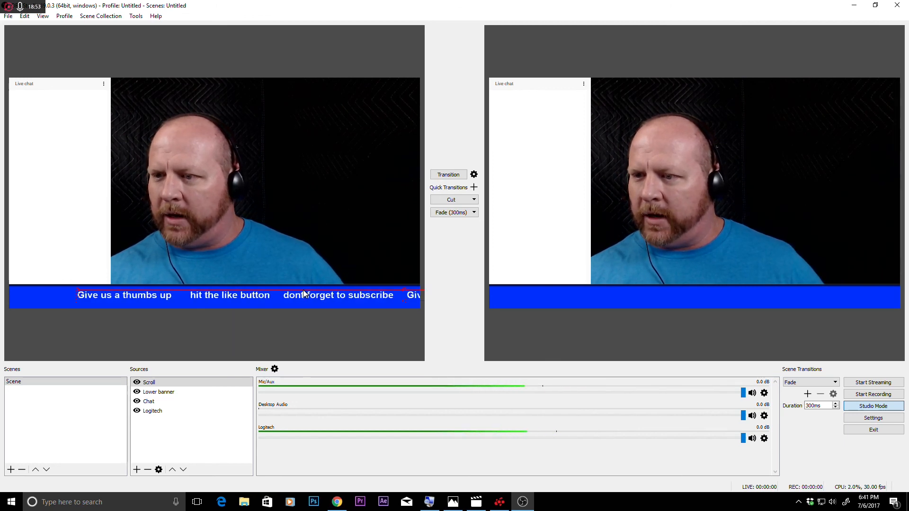
left_click_drag(303, 293, 305, 293)
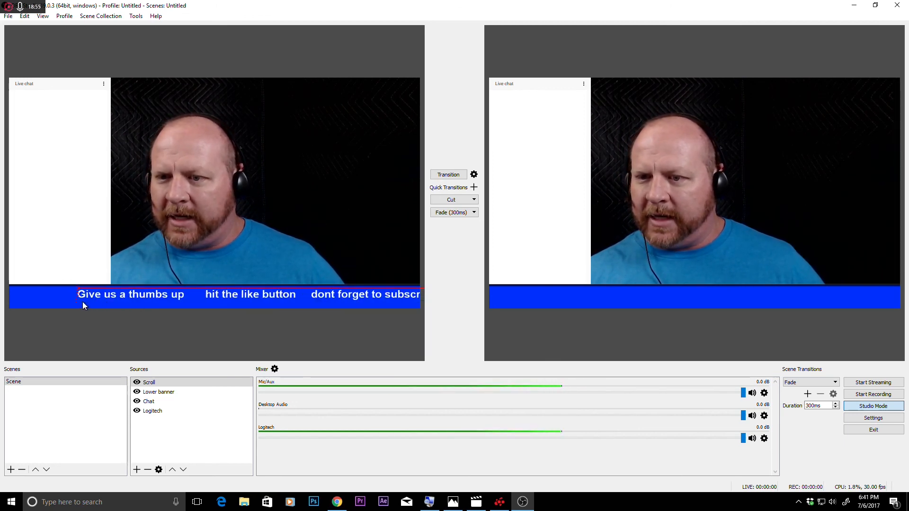
left_click_drag(78, 300, 101, 297)
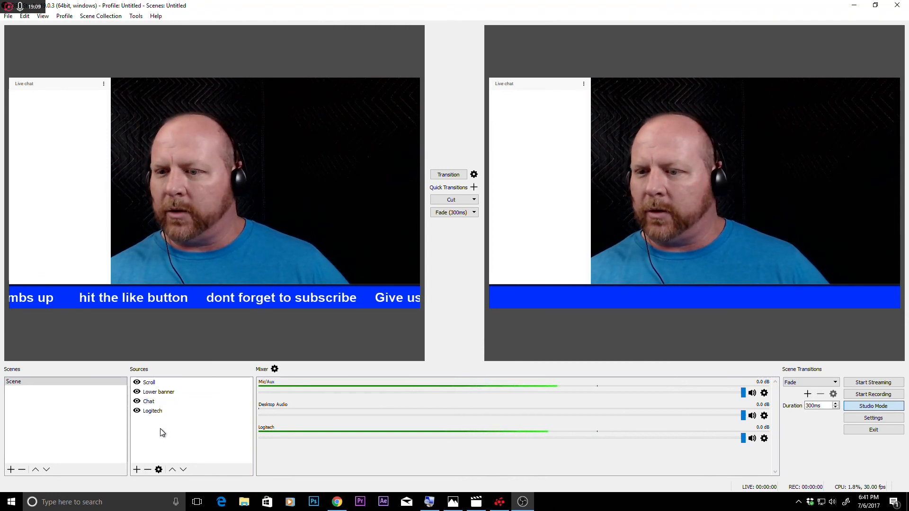
Add a Scroll filter to the Scroll text source, keeping the default filter name "Scroll".
right_click(149, 386)
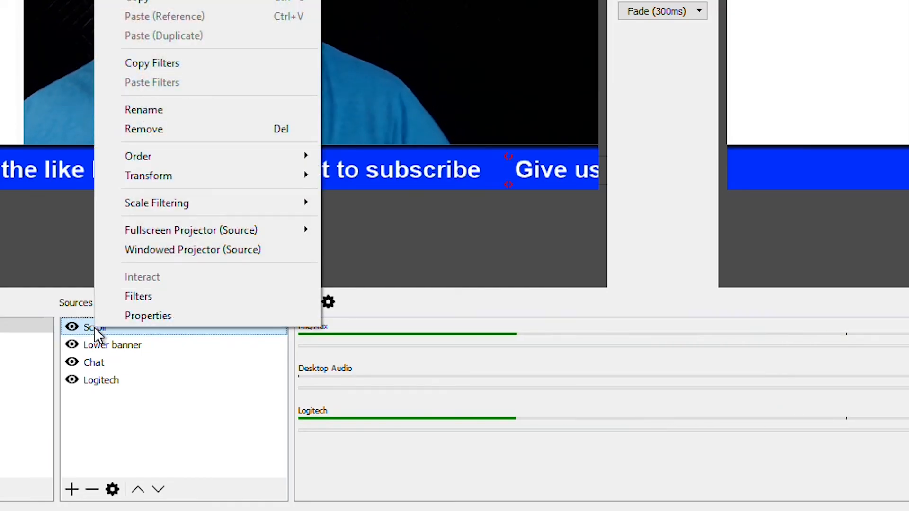
left_click(138, 298)
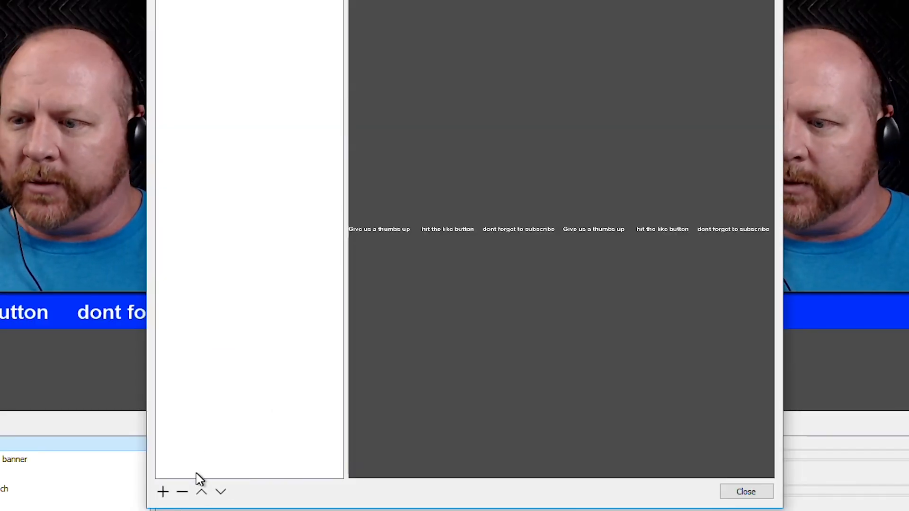
left_click(162, 493)
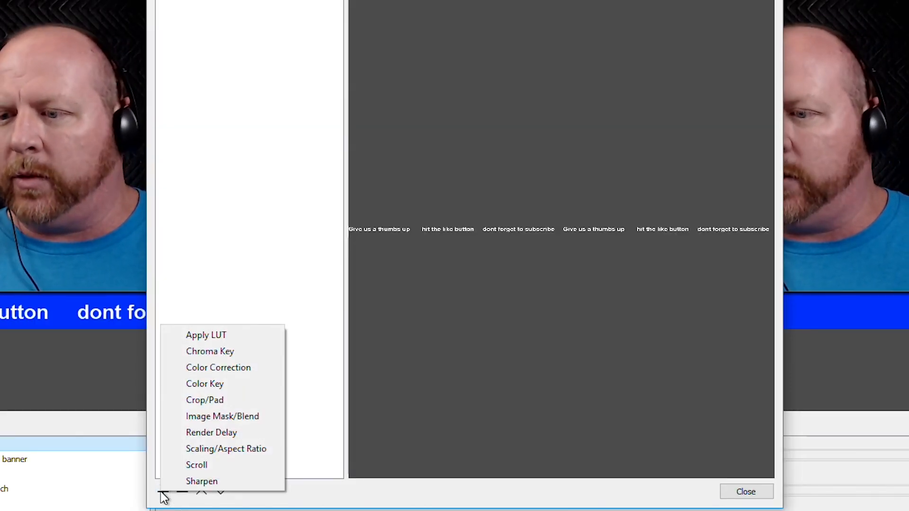
left_click(197, 466)
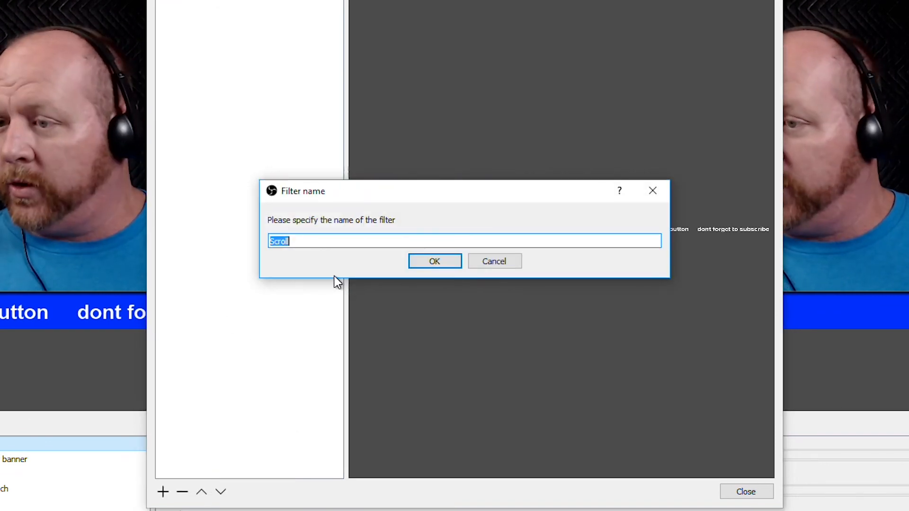
left_click(450, 265)
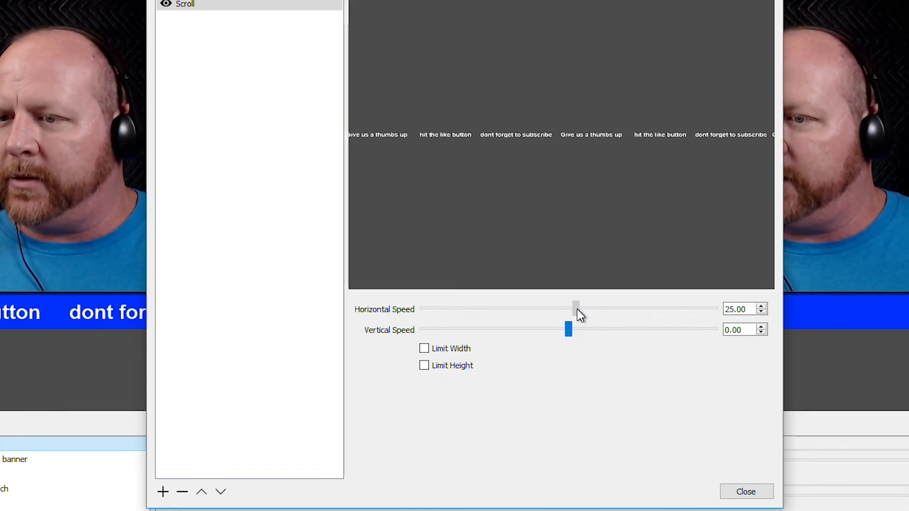
Set the Scroll filter's horizontal speed to 53 and transition the scene to the program output.
left_click_drag(578, 311, 635, 324)
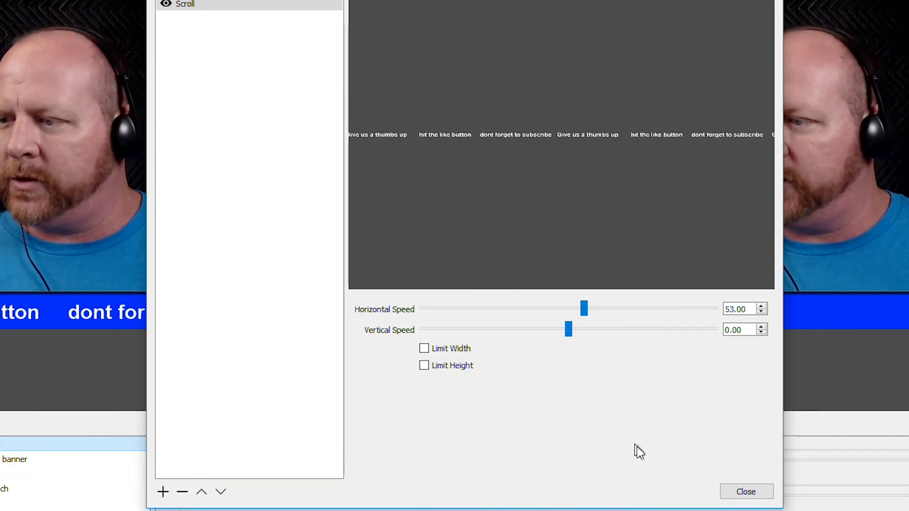
left_click(745, 492)
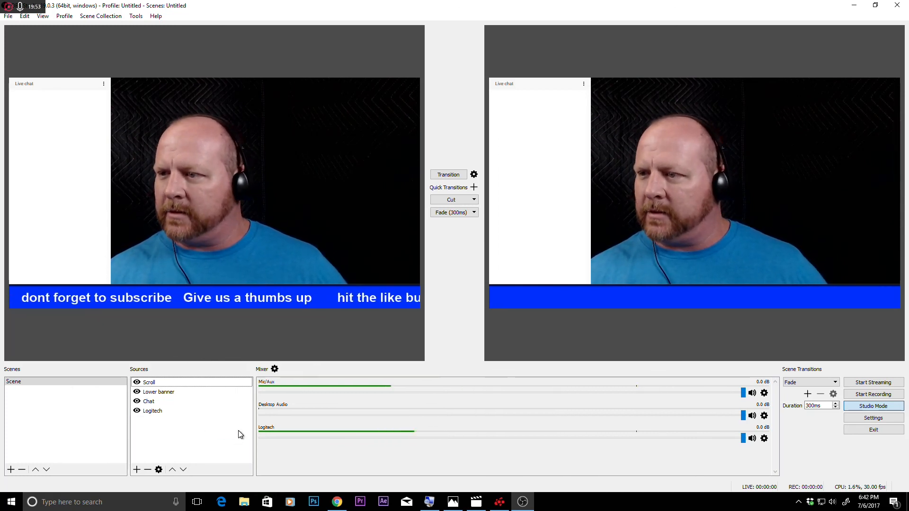
left_click(447, 174)
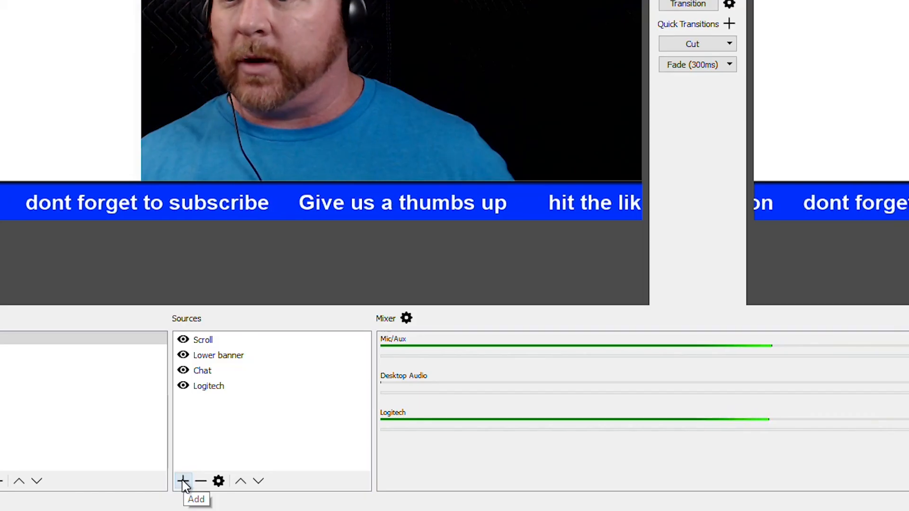
Add a new Image source named "Logo" to the scene.
left_click(137, 469)
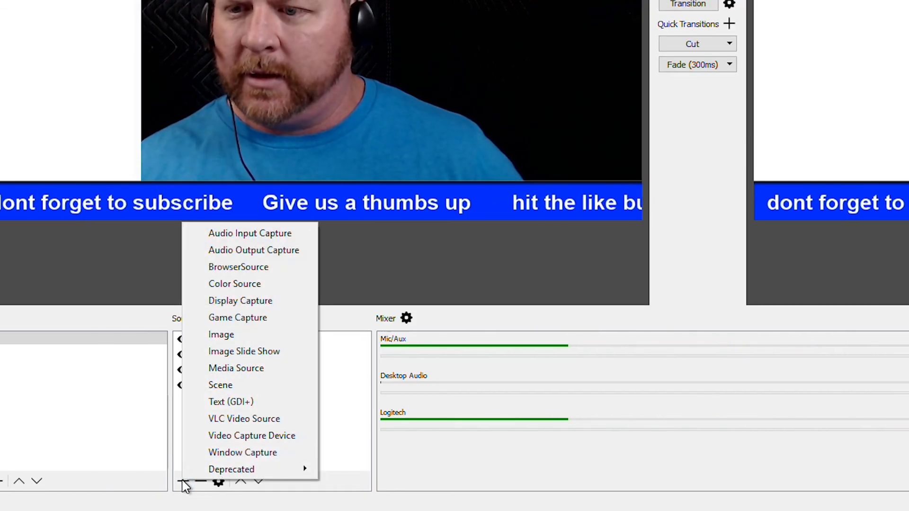
left_click(219, 337)
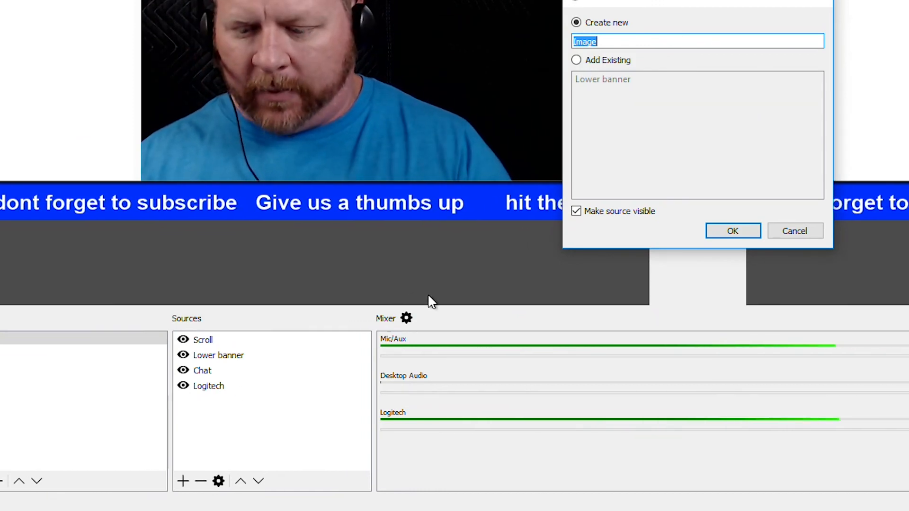
type("Logo")
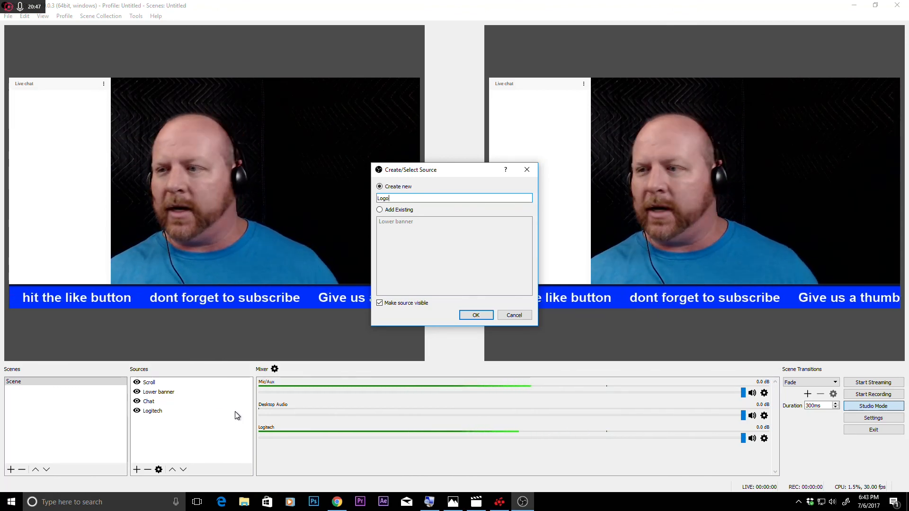
left_click(475, 315)
Load "logo full size white bg.png" from the desktop into the Logo source and accept its properties.
left_click(598, 309)
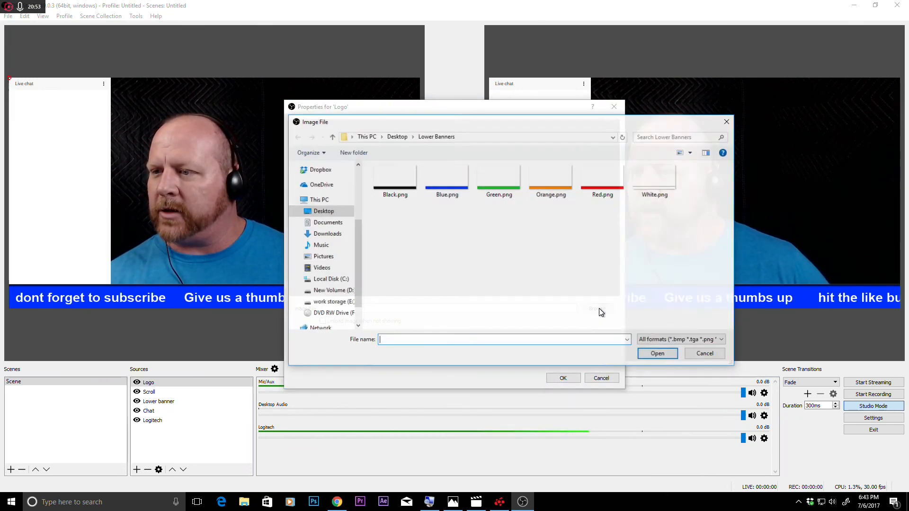
left_click(396, 136)
left_click(545, 201)
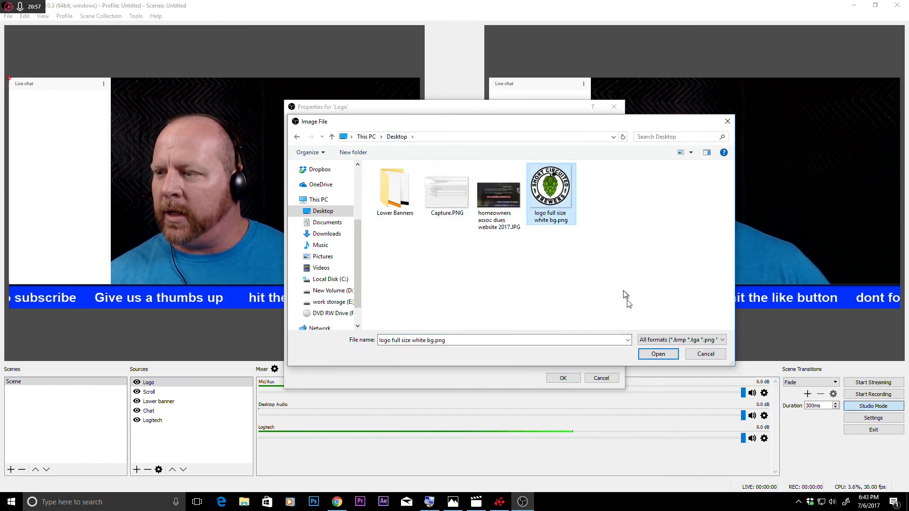
left_click(657, 354)
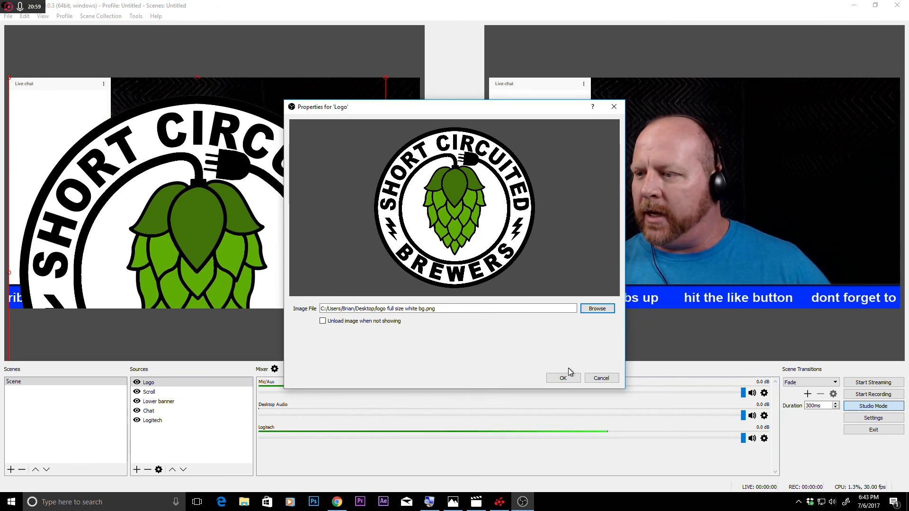
left_click(562, 378)
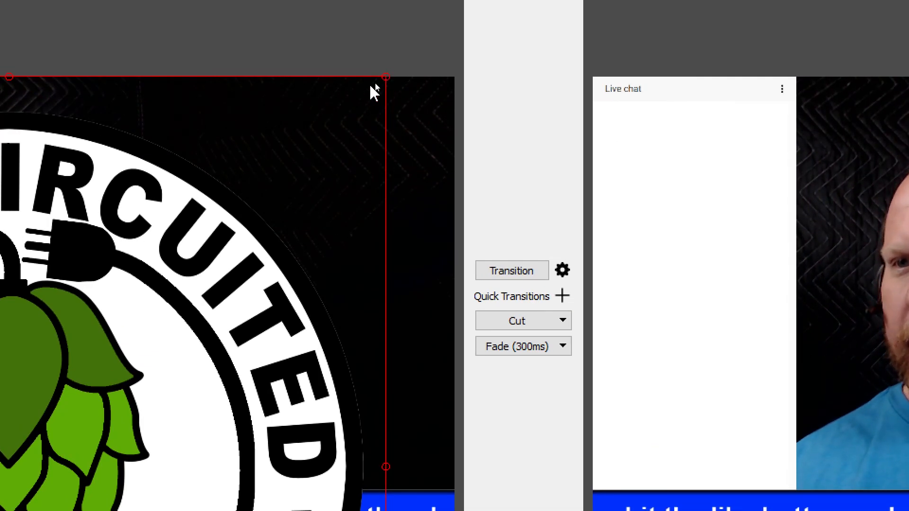
Shrink the Logo image to a small badge and place it in the upper-right corner of the preview scene.
left_click_drag(371, 86, 179, 297)
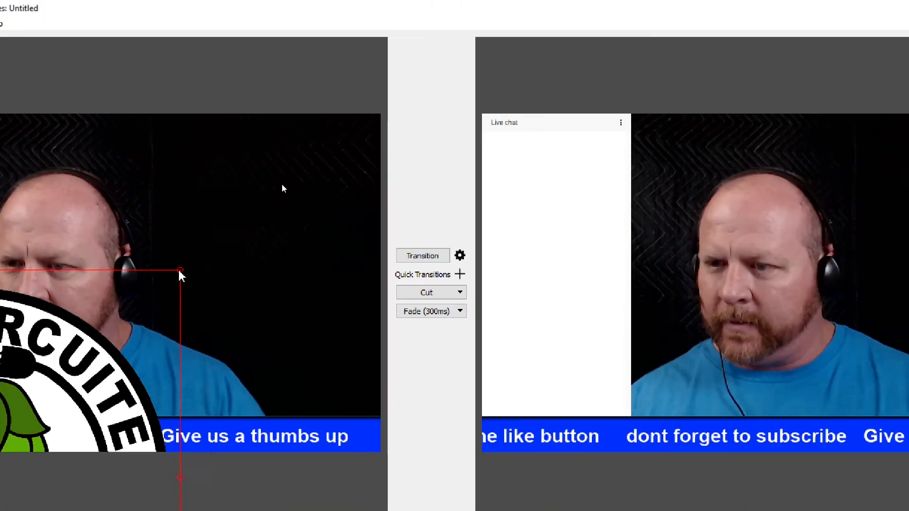
left_click_drag(160, 259, 264, 167)
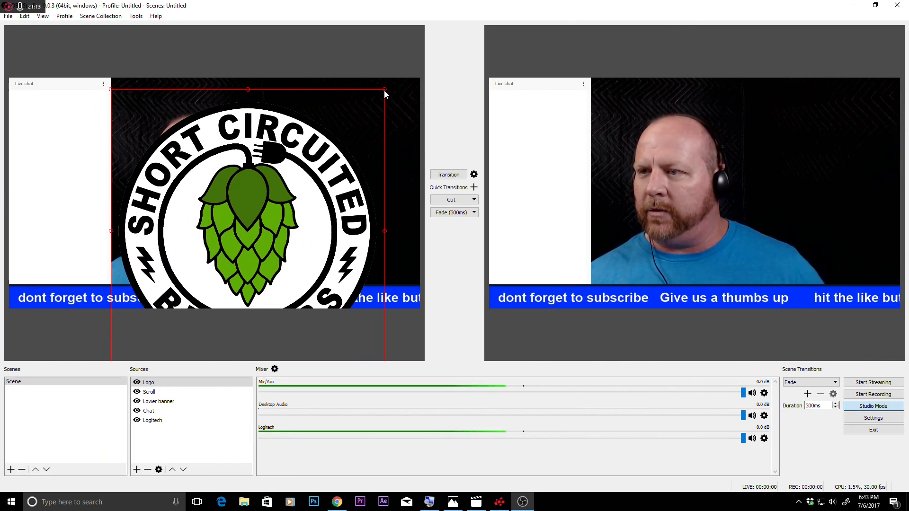
left_click_drag(385, 90, 226, 265)
left_click_drag(118, 293, 229, 168)
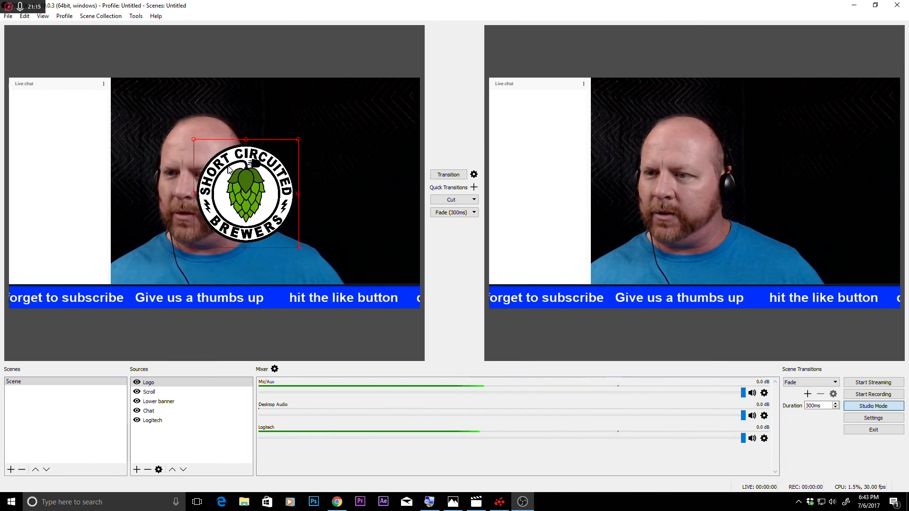
left_click_drag(294, 143, 384, 101)
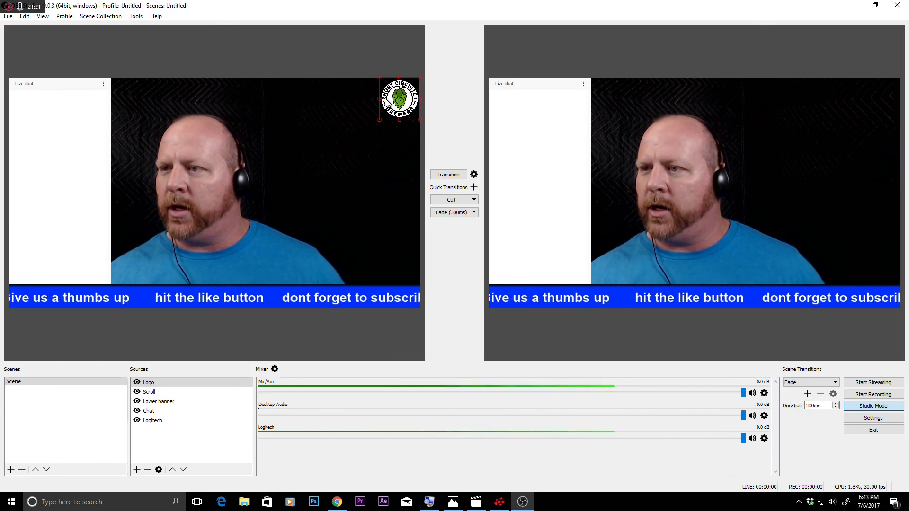
left_click(338, 134)
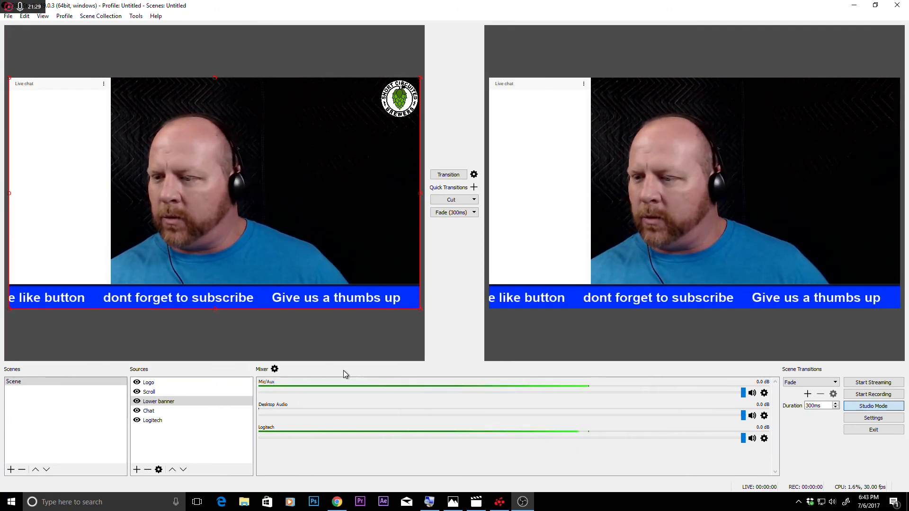
Switch to the YouTube Live Dashboard in Chrome and review the stream's title, category and privacy settings.
left_click(337, 503)
left_click(393, 8)
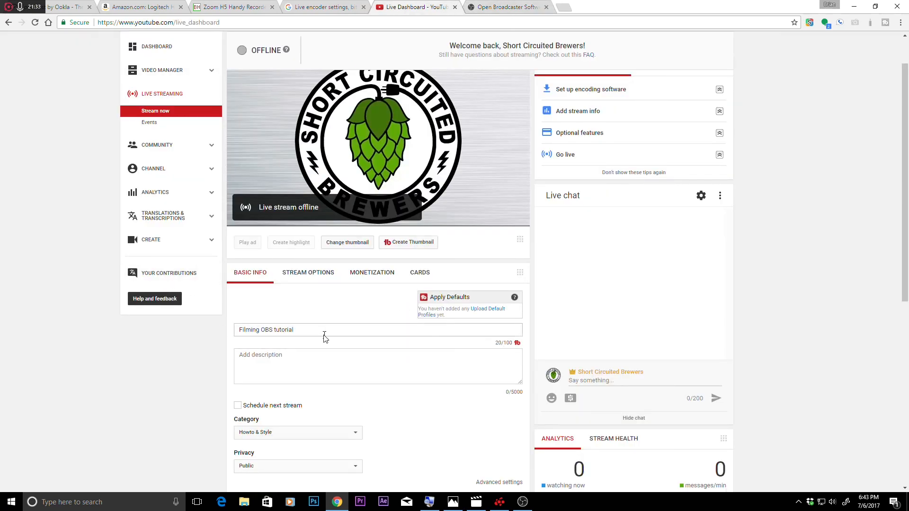
scroll(400, 406, "down", 6)
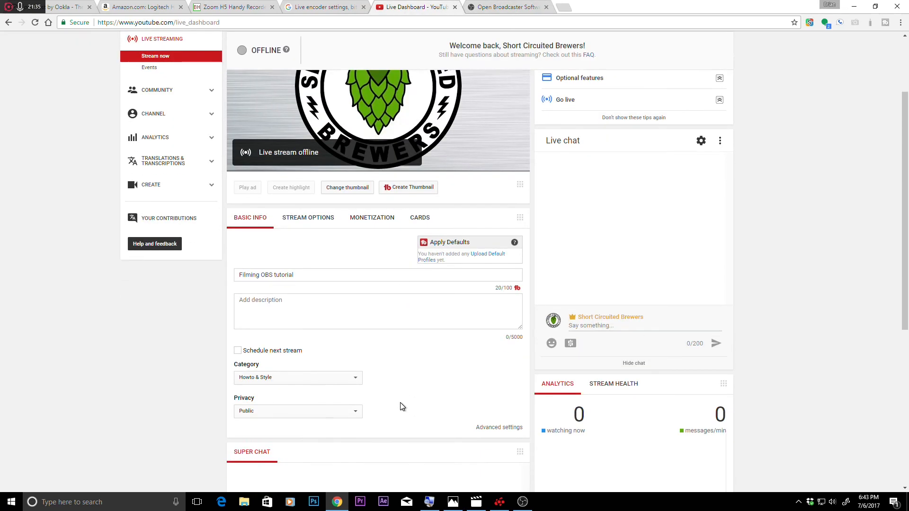
Check the encoder setup details on the Live Dashboard, switch to OBS Studio and start streaming.
scroll(400, 408, "down", 2)
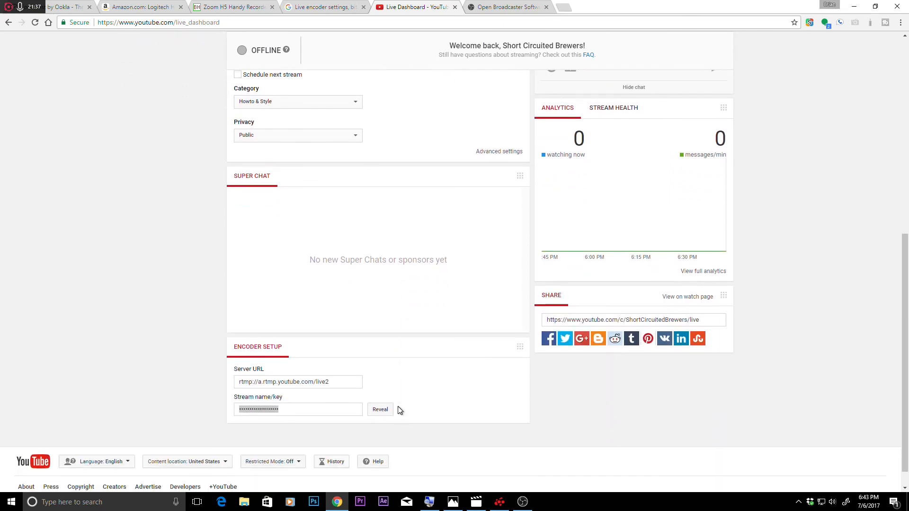
scroll(439, 422, "up", 8)
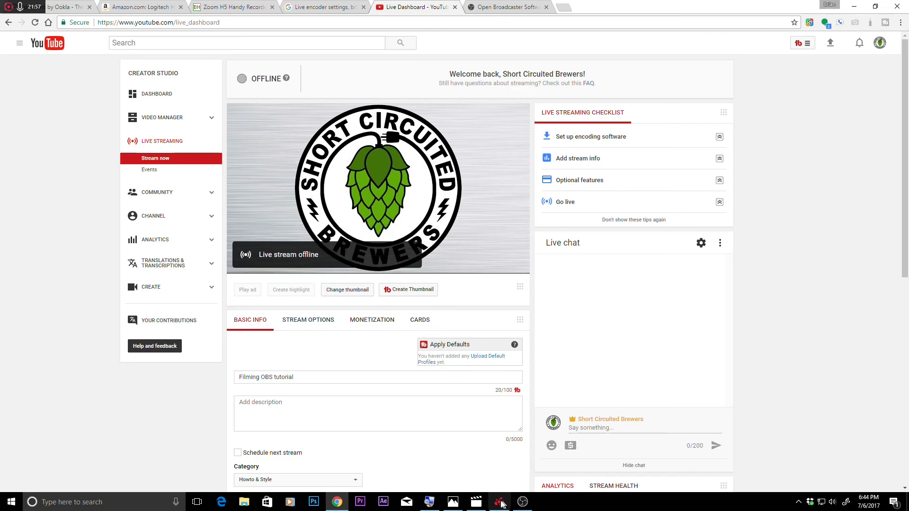
left_click(523, 503)
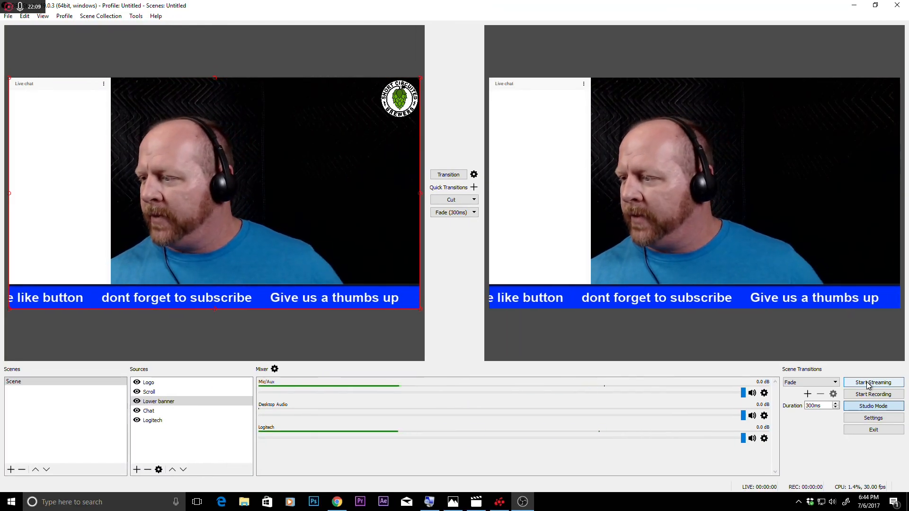
left_click(869, 383)
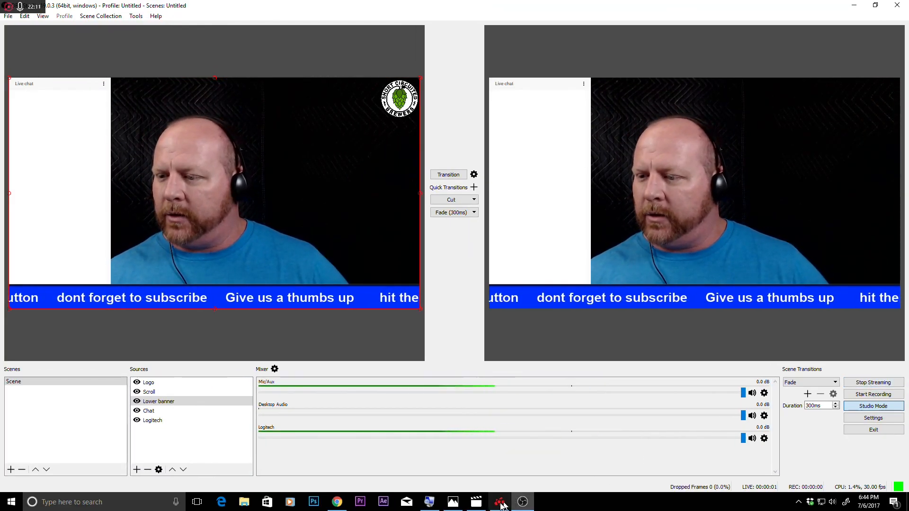
Switch to the YouTube Live Dashboard in Chrome and check the stream's status and live preview.
left_click(337, 505)
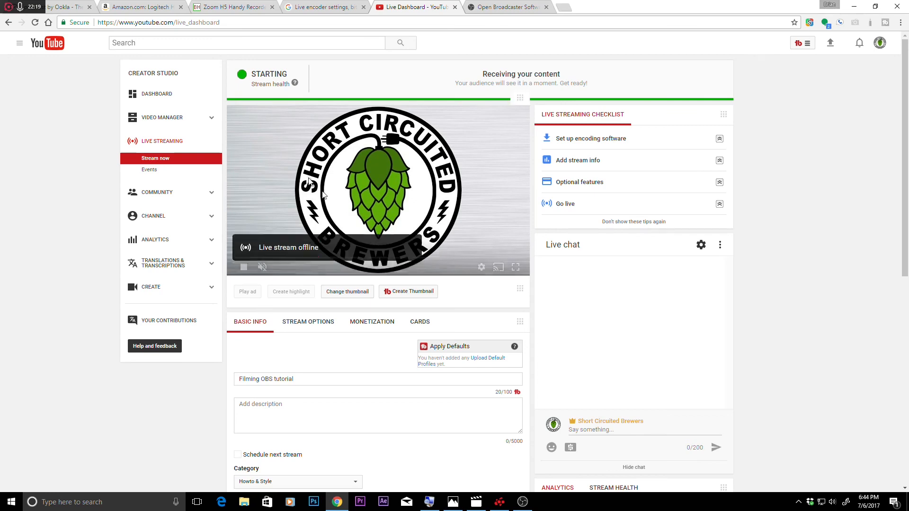
scroll(374, 376, "down", 9)
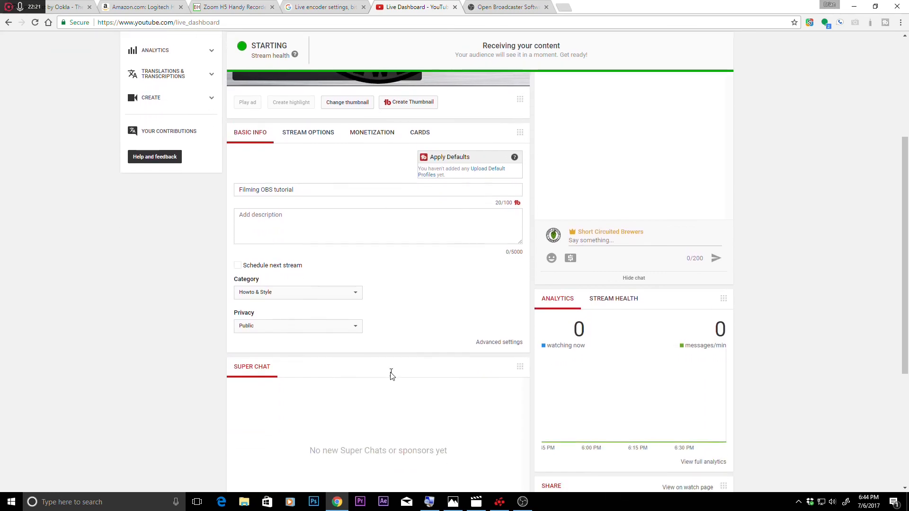
scroll(426, 376, "up", 10)
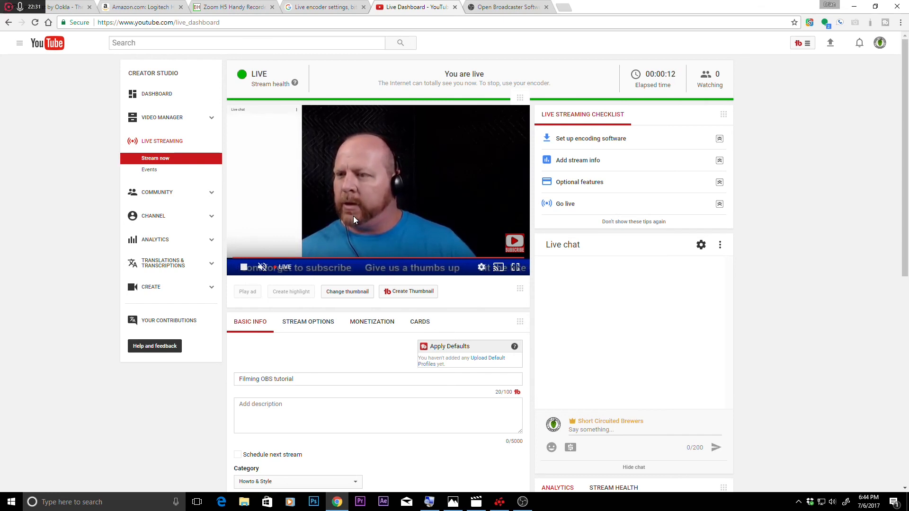
Unmute the dashboard's live preview to check the stream's audio and mute it again.
left_click(263, 268)
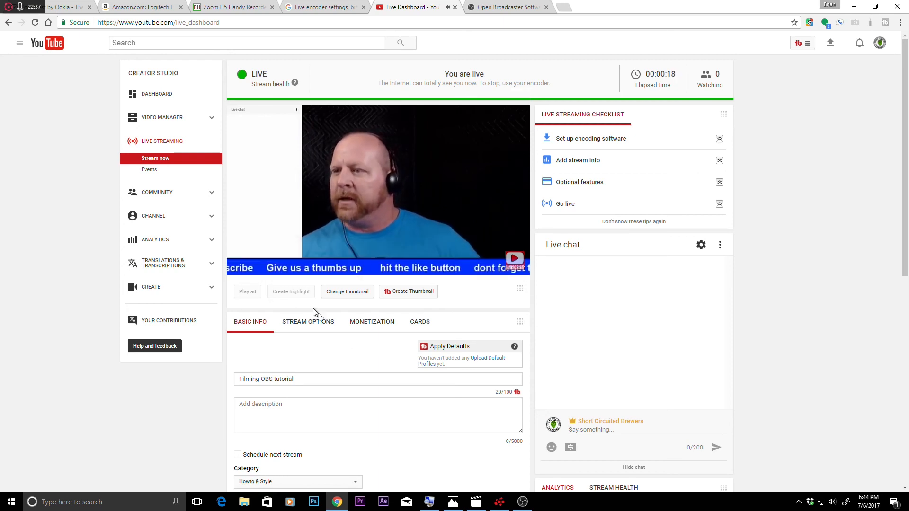
left_click(260, 268)
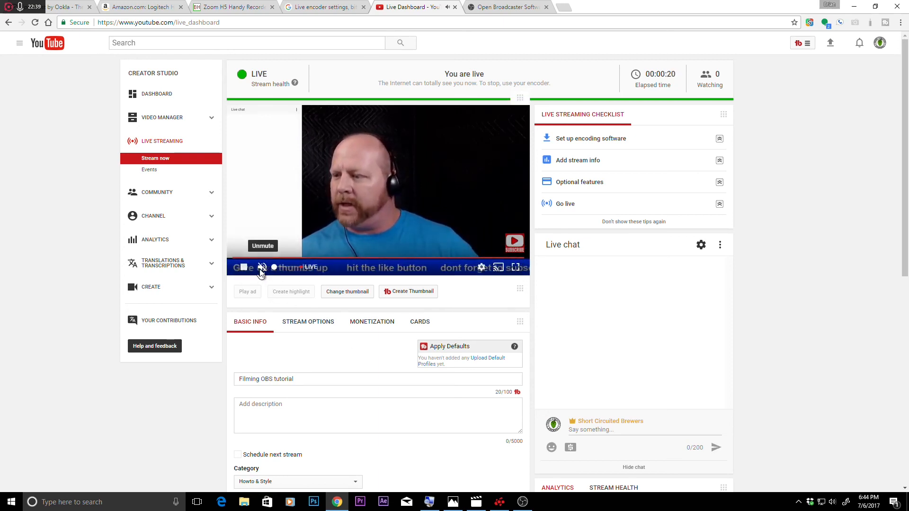
left_click(261, 268)
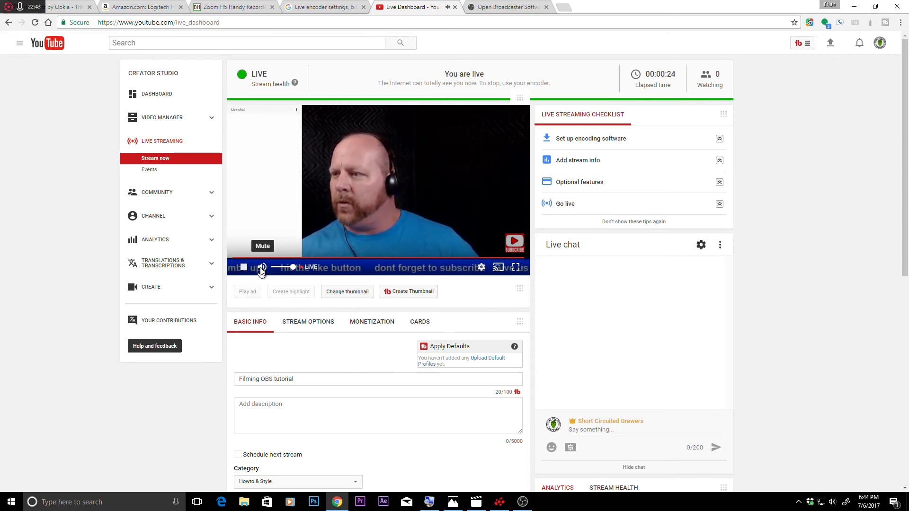
left_click(260, 268)
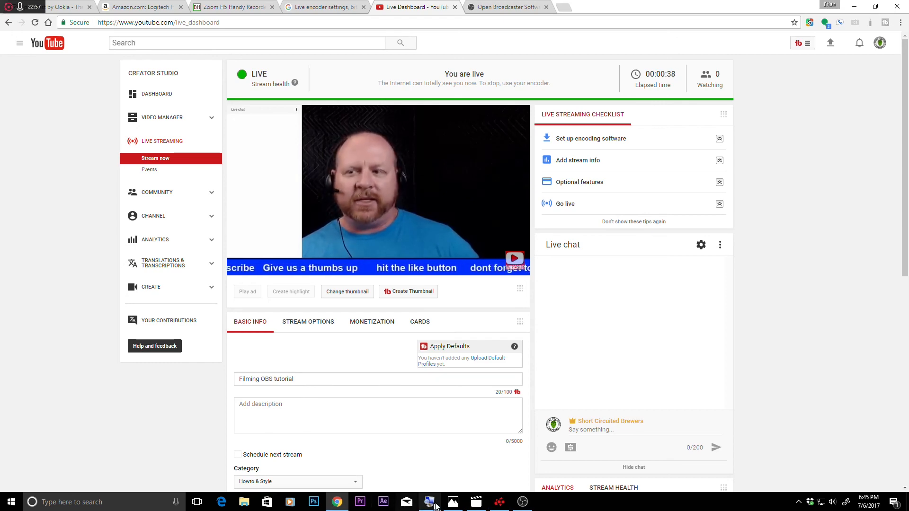
Switch to OBS Studio and transition the preview scene containing the logo to the live program output.
left_click(521, 501)
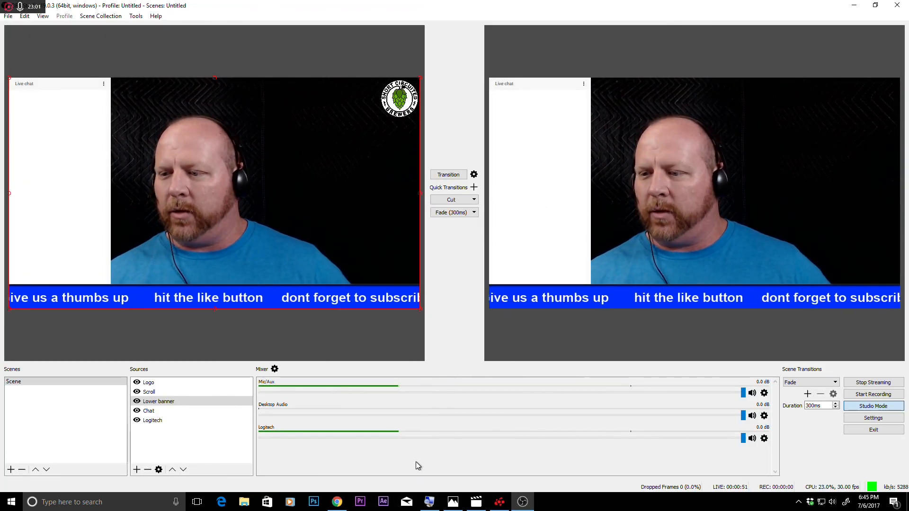
left_click(337, 501)
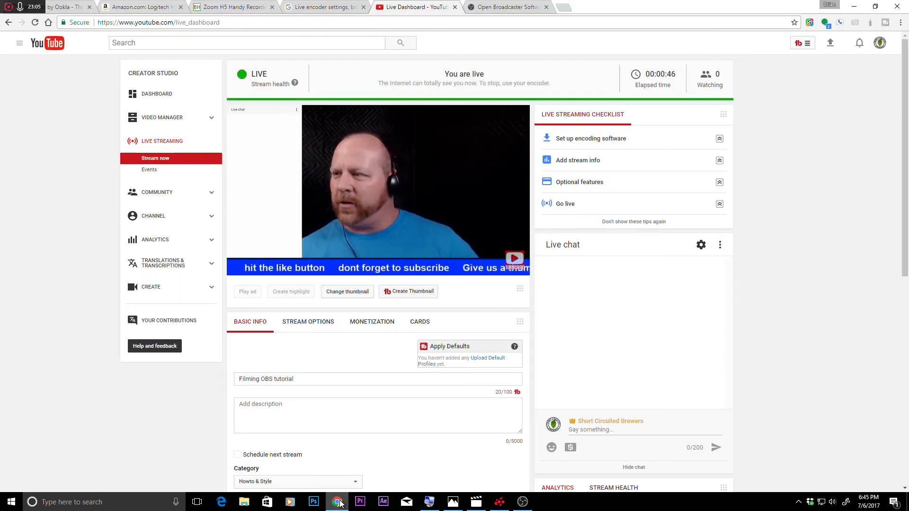
left_click(337, 502)
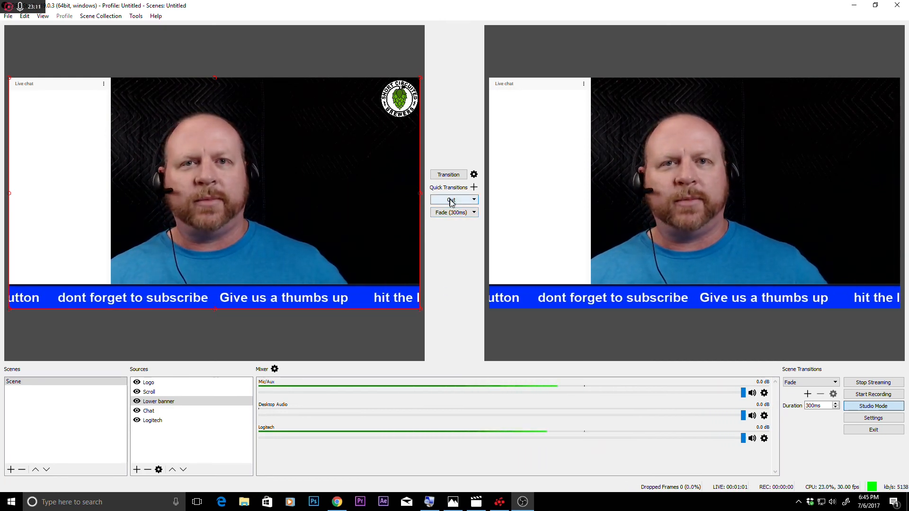
left_click(448, 175)
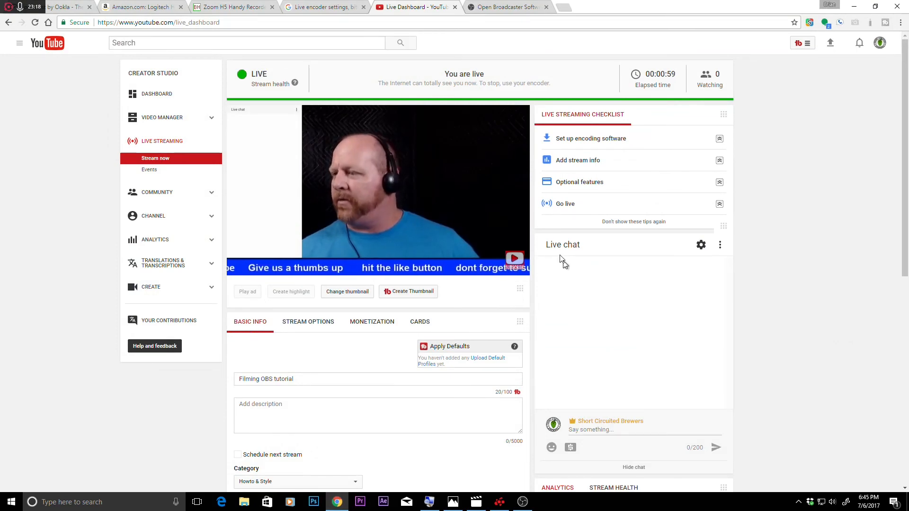
Switch from Chrome to OBS Studio and stop the live stream.
mouse_move(366, 217)
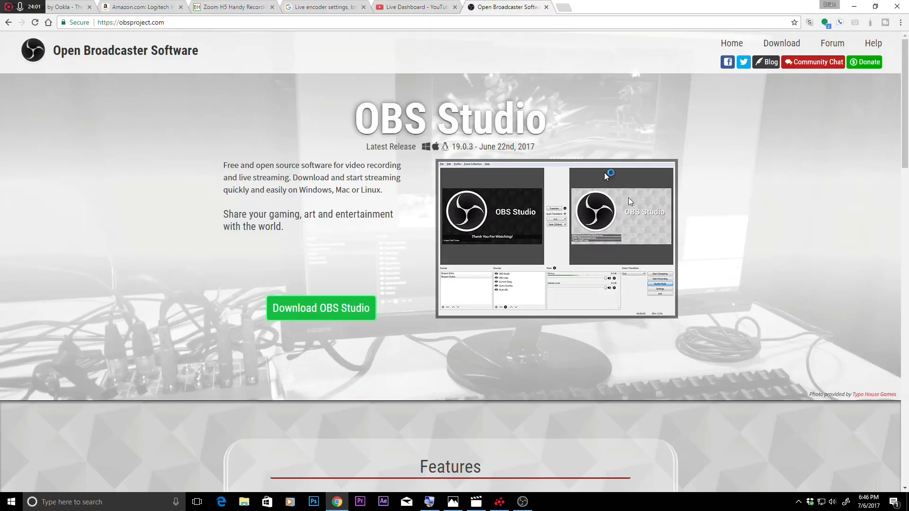
left_click(521, 503)
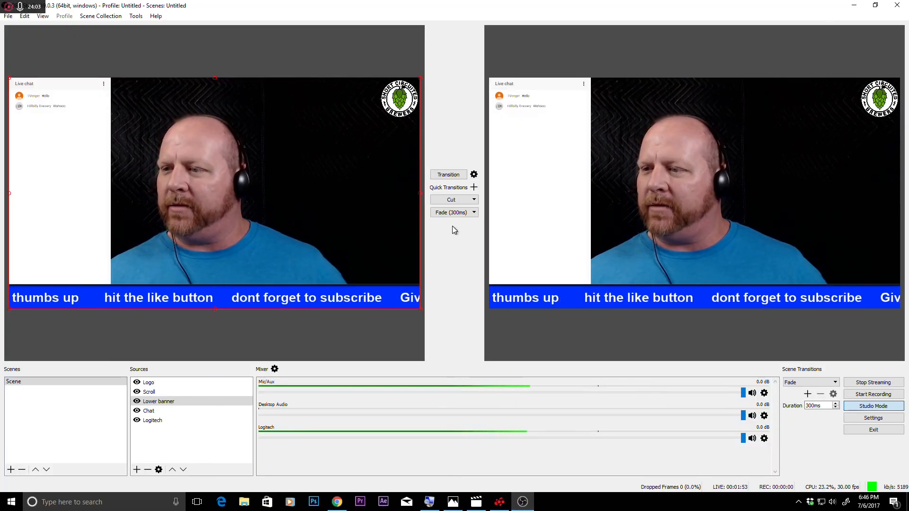
left_click(862, 383)
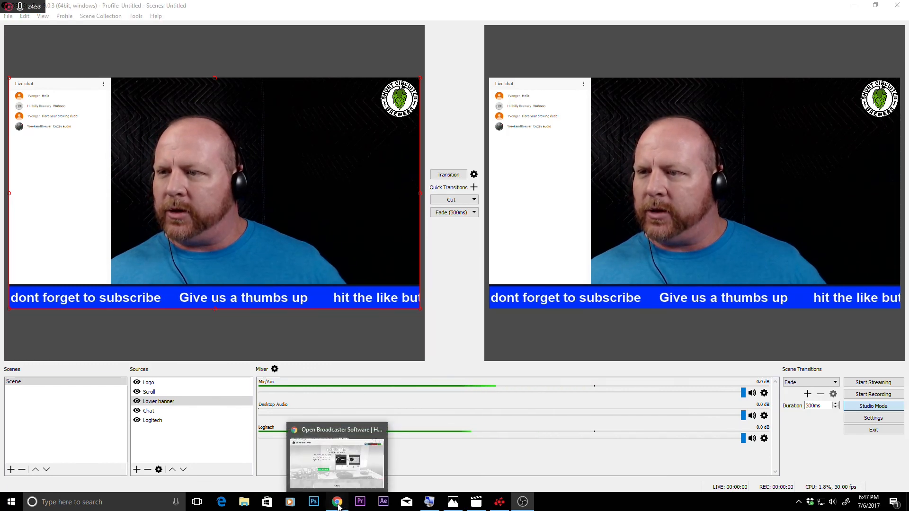
Switch to YouTube in Chrome, start scheduling a new live event from the Events page and review its advanced settings.
left_click(337, 505)
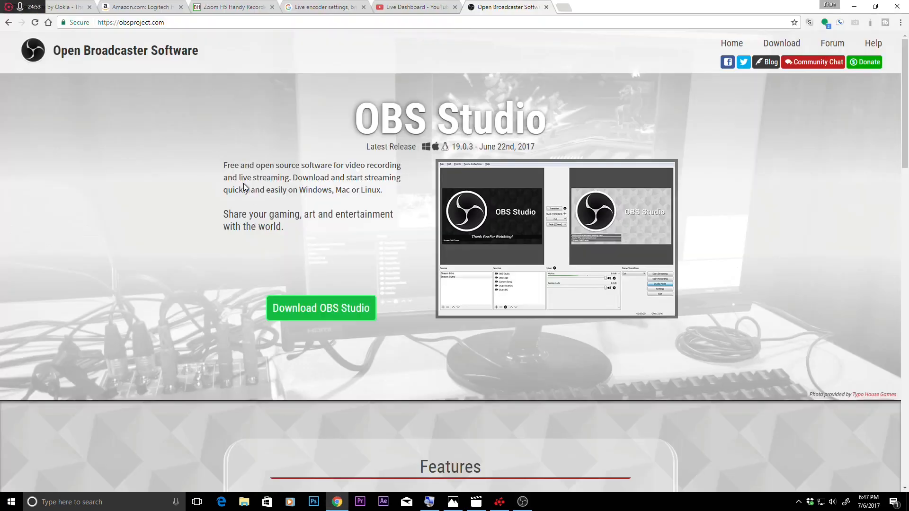
left_click(407, 7)
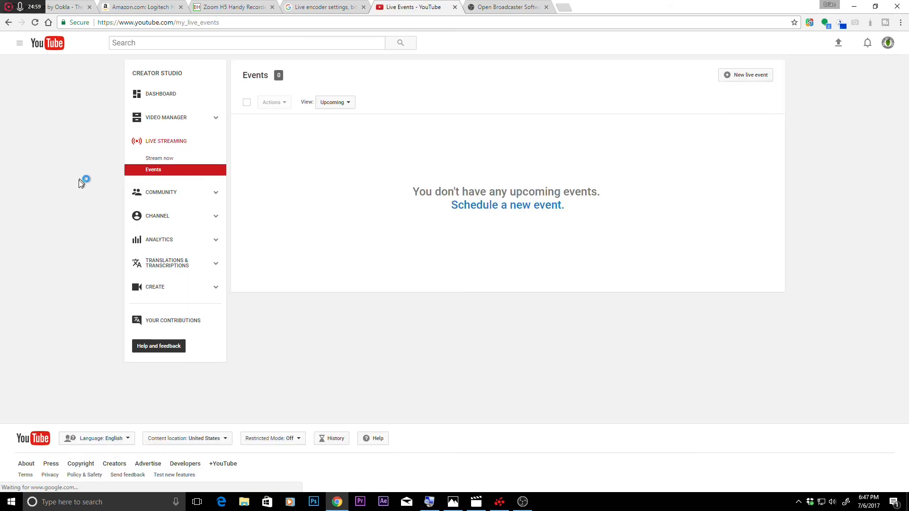
left_click(512, 208)
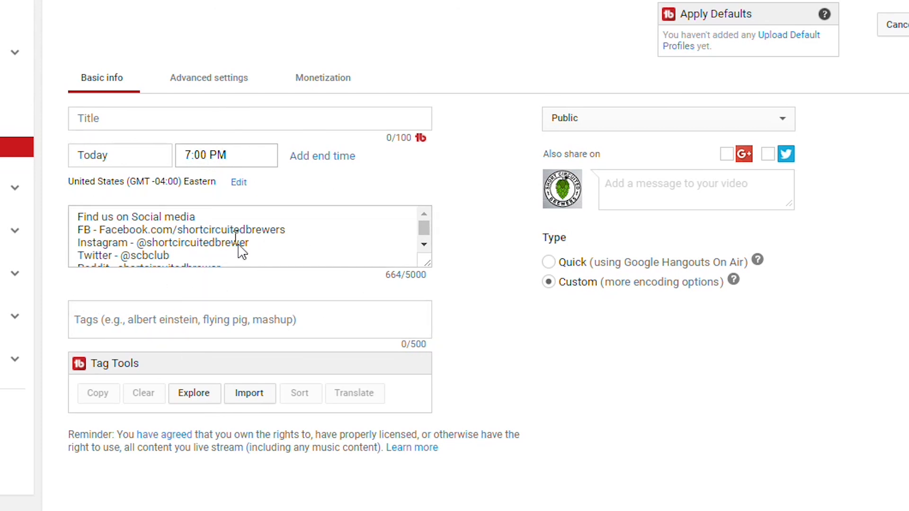
left_click(200, 78)
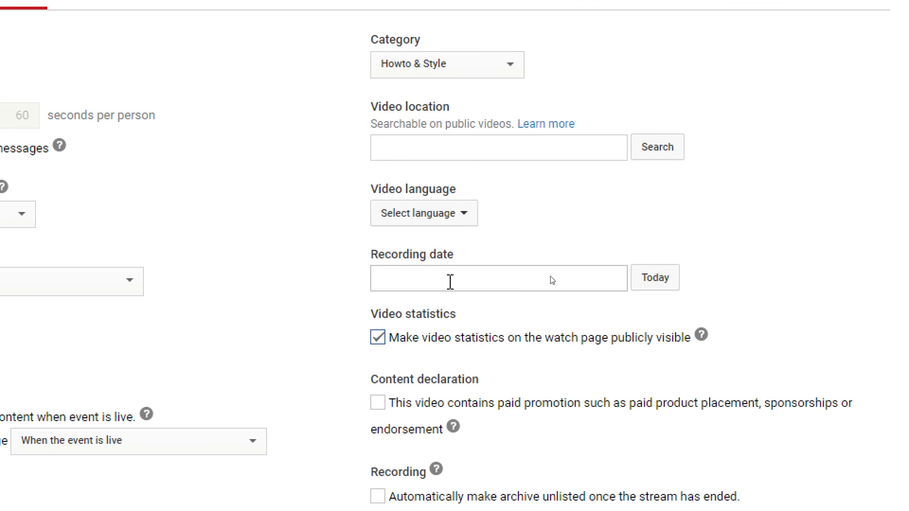
left_click(629, 339)
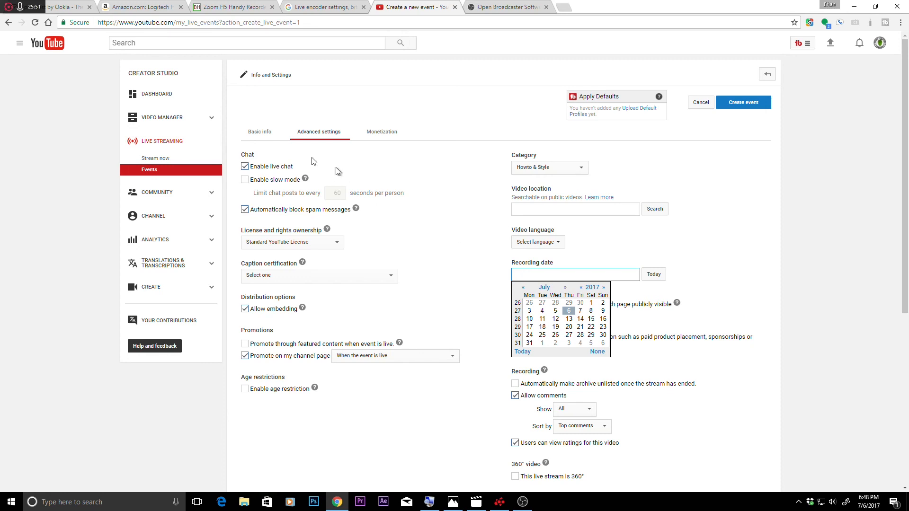
Set the event's privacy to Private, title it "obs tutorial" and create the event.
left_click(259, 132)
left_click(587, 157)
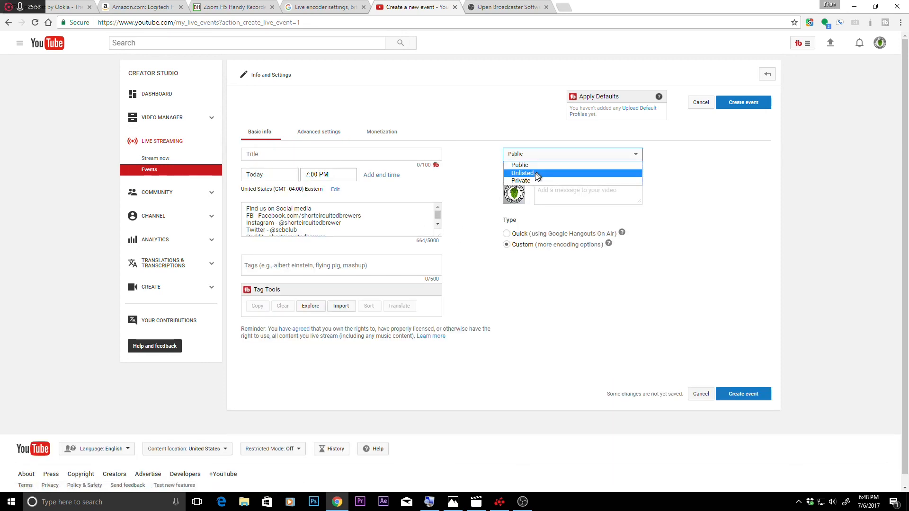
left_click(526, 180)
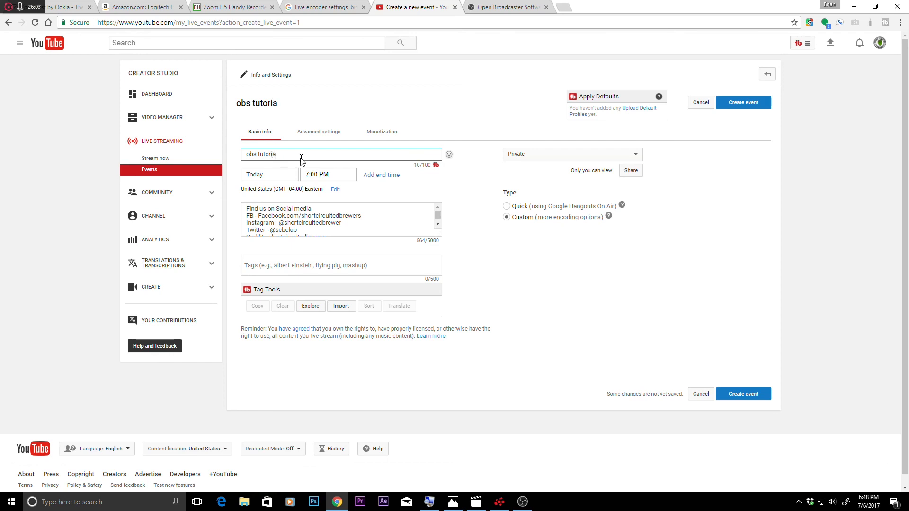
left_click(743, 102)
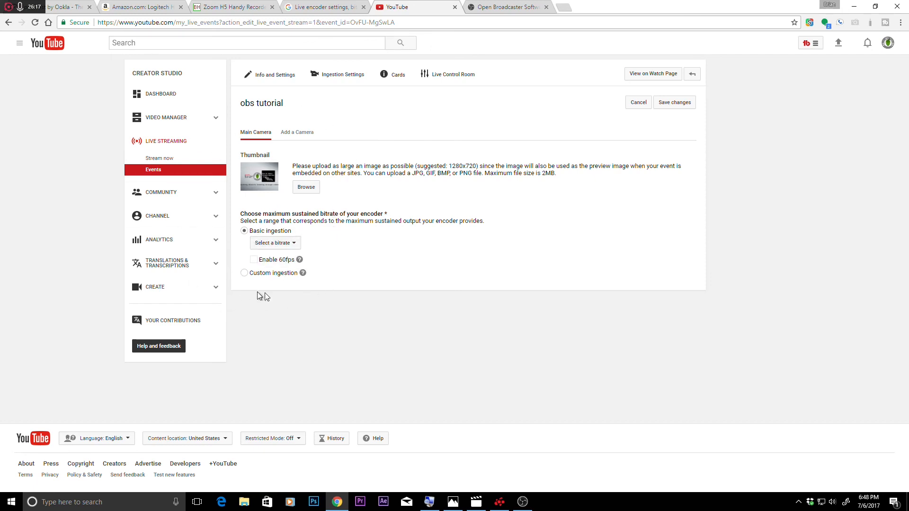
Set the event's basic ingestion bitrate to 3000 Kbps - 6000 Kbps (1080p) and copy its stream name.
left_click(297, 250)
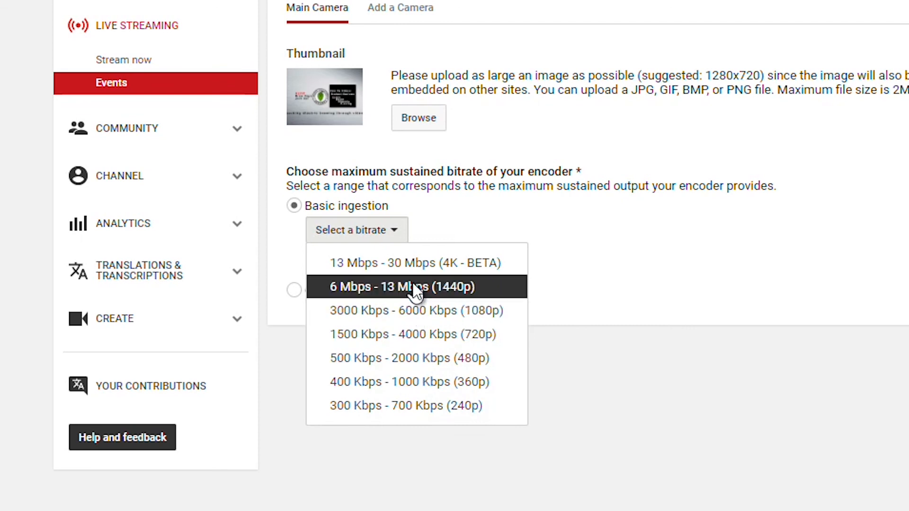
left_click(417, 312)
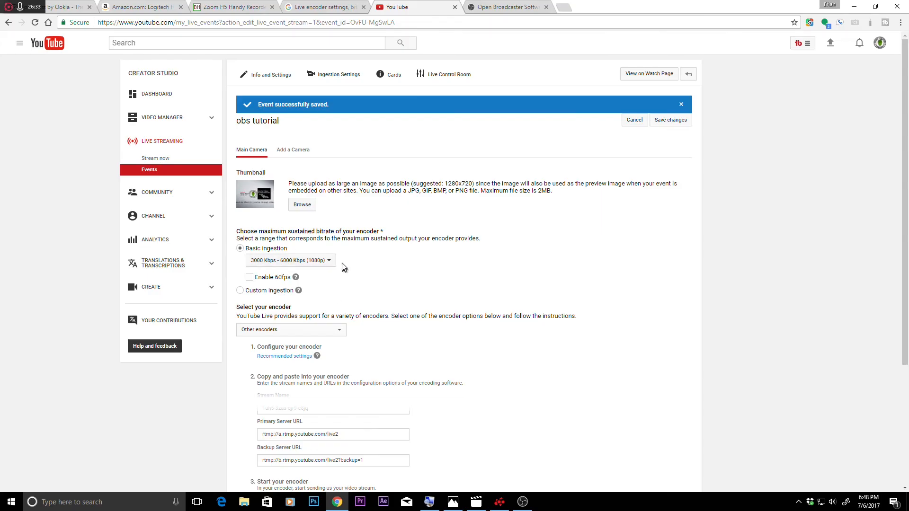
scroll(435, 311, "down", 3)
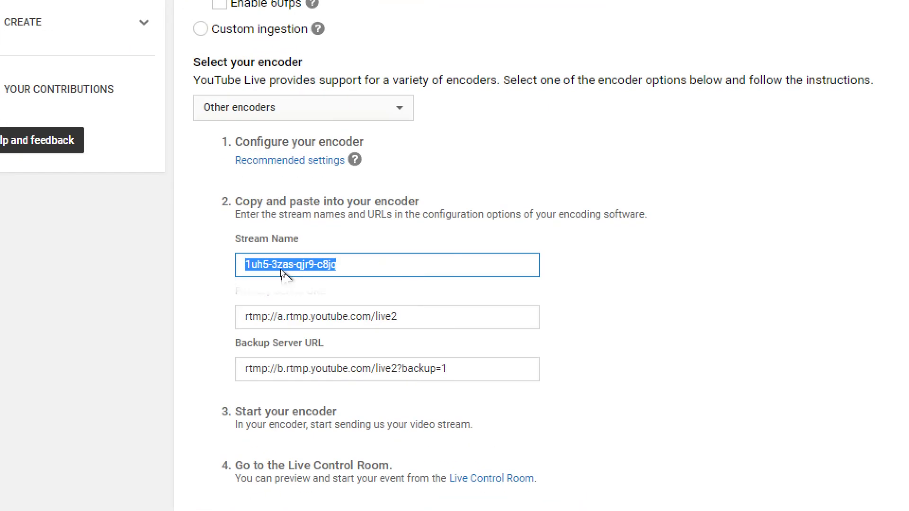
right_click(282, 268)
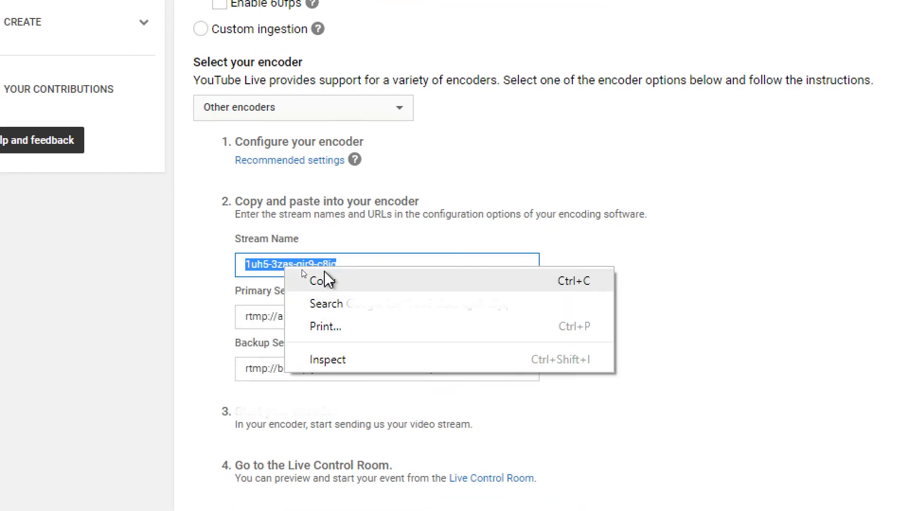
left_click(324, 282)
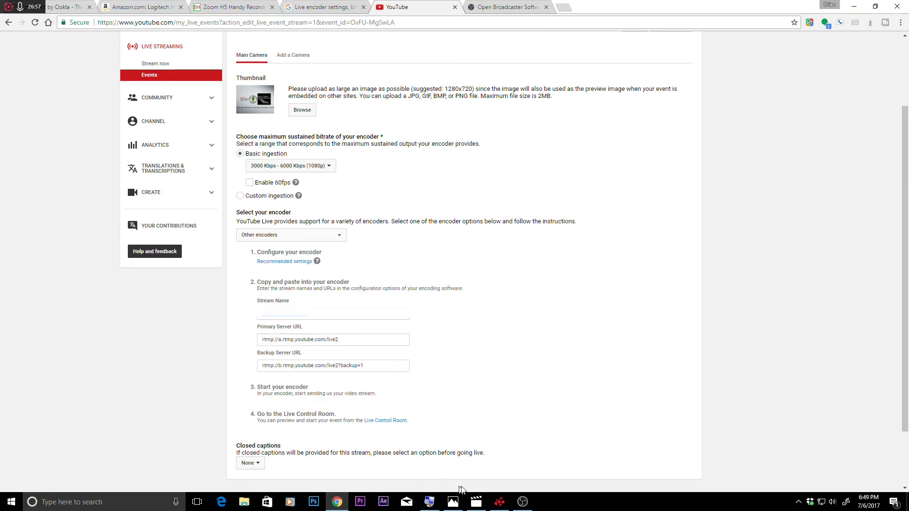
Switch to OBS Studio, replace the custom streaming server's stream key with the copied event stream name and save the settings.
left_click(519, 503)
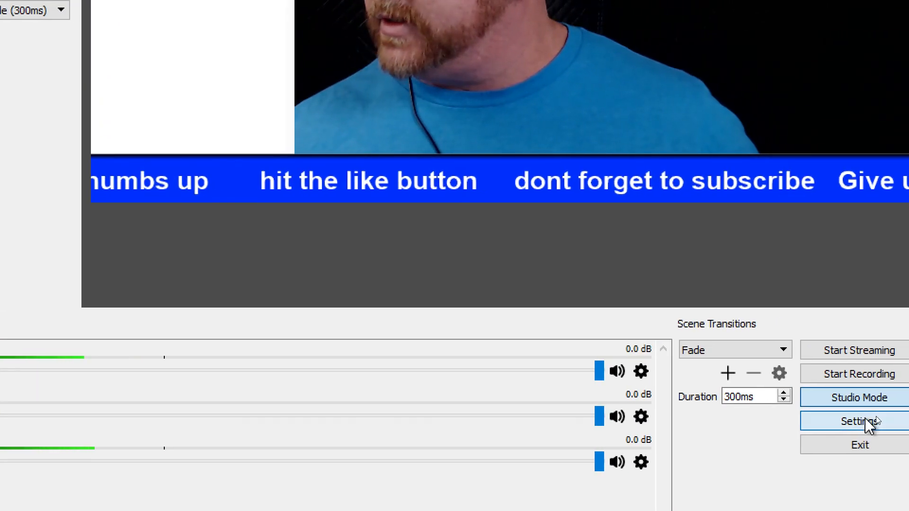
left_click(887, 421)
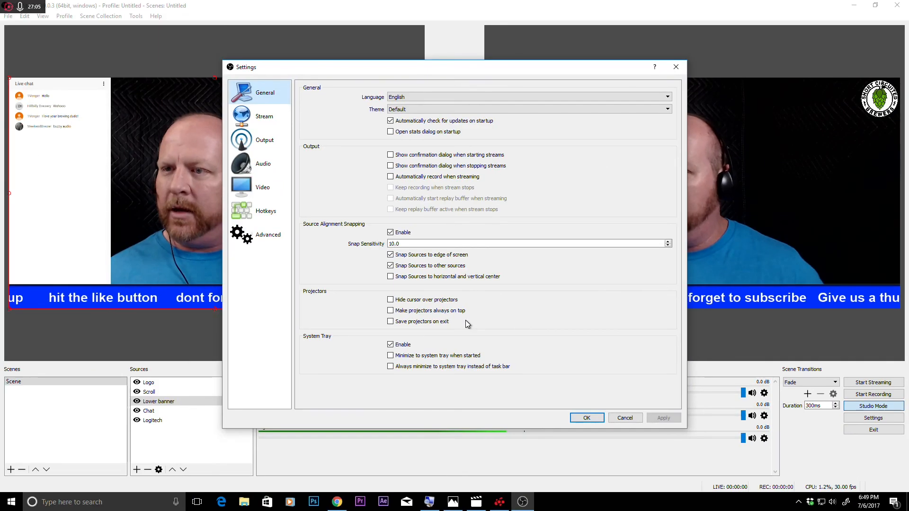
left_click(263, 116)
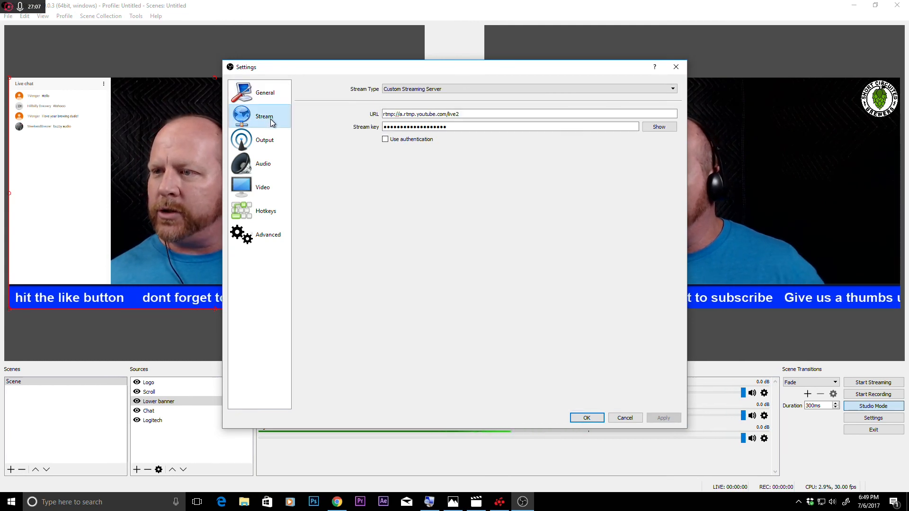
left_click(456, 127)
double_click(455, 128)
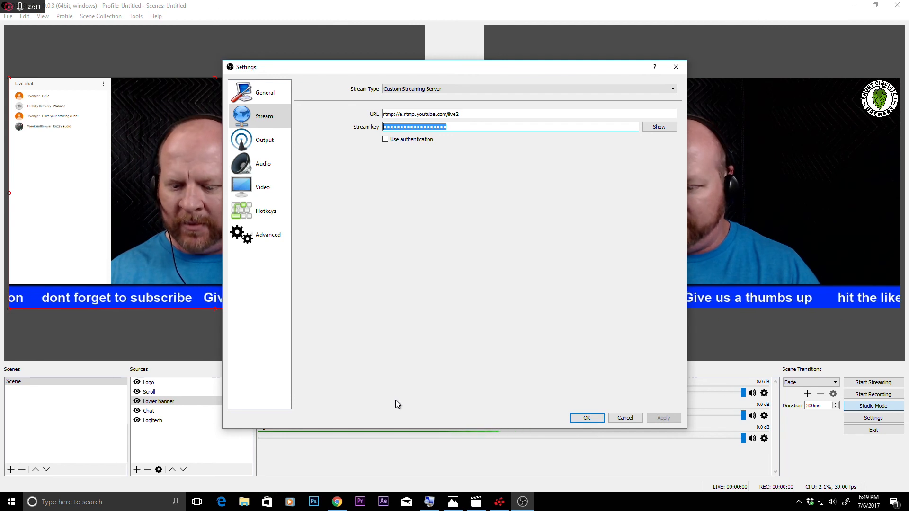
key("ctrl+v")
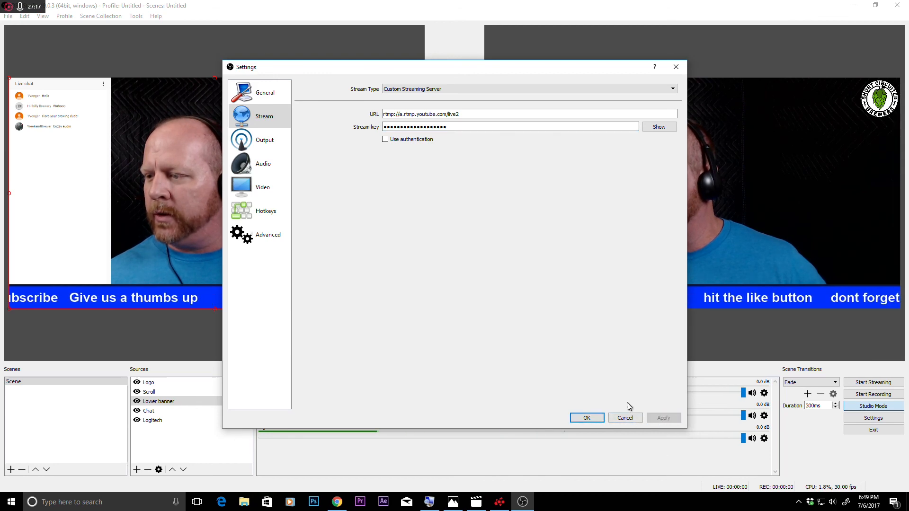
left_click(598, 419)
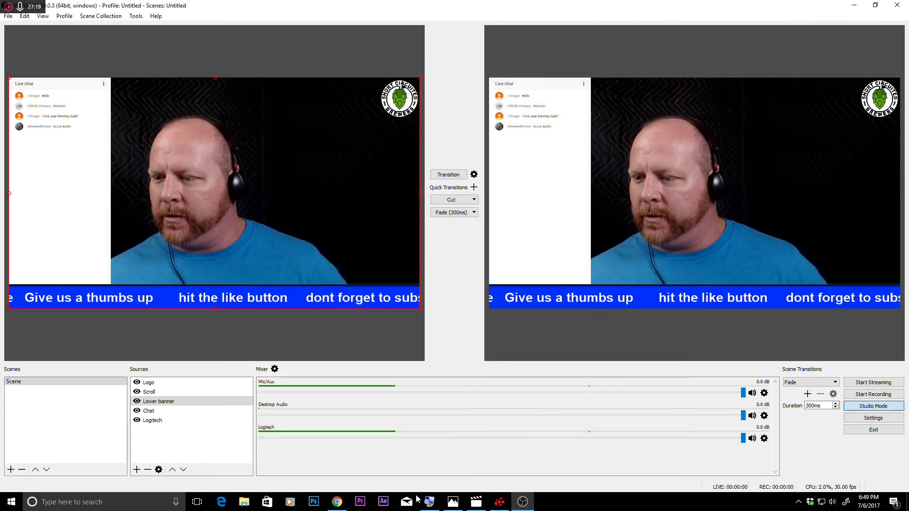
Check the "obs tutorial" event's Live Control Room in Chrome, and switch back to OBS Studio to start streaming.
left_click(336, 502)
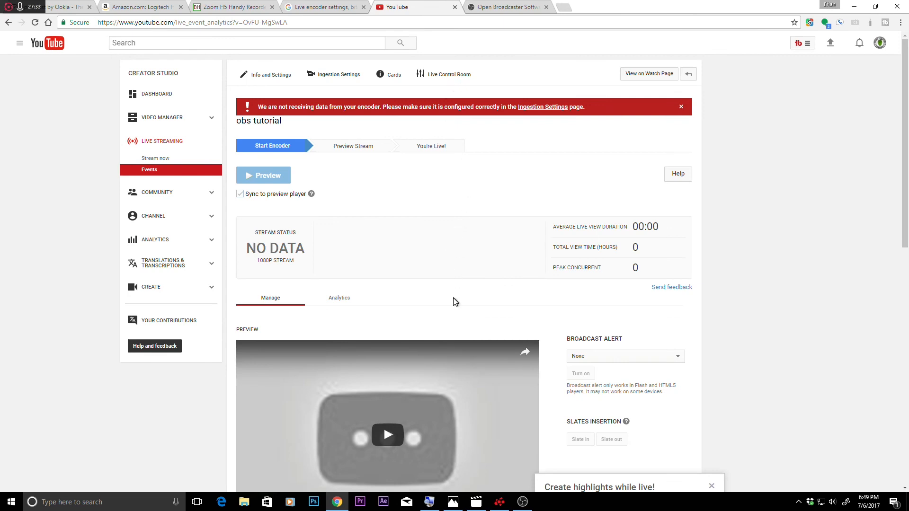
left_click(523, 501)
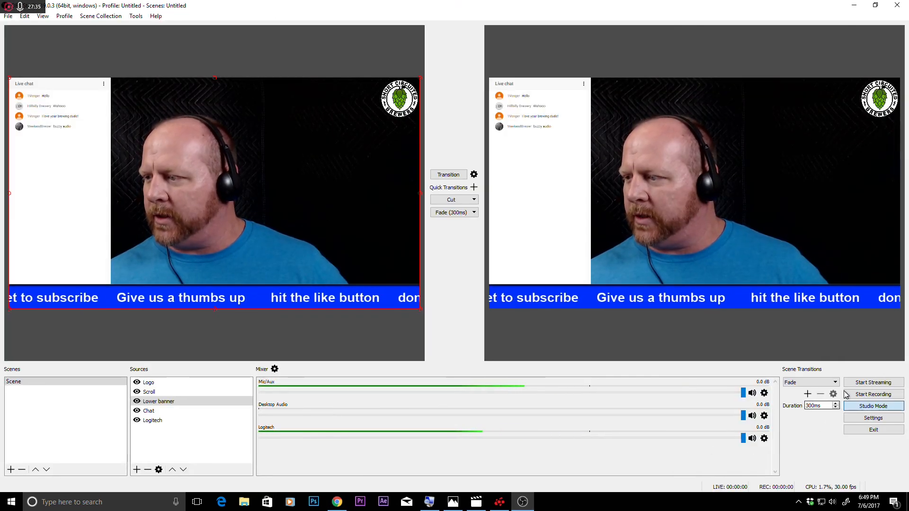
left_click(873, 382)
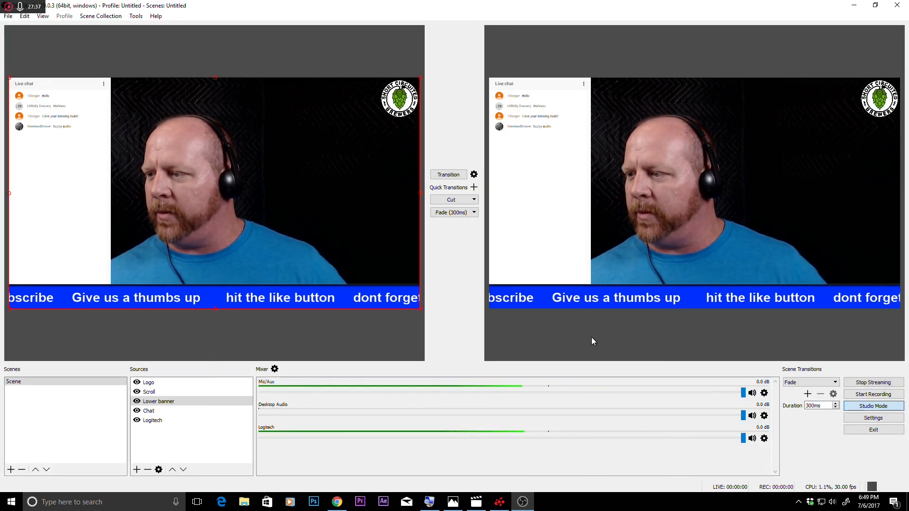
Switch to Chrome, review the event's stream status and control room sections, and dismiss the highlights tip.
left_click(337, 502)
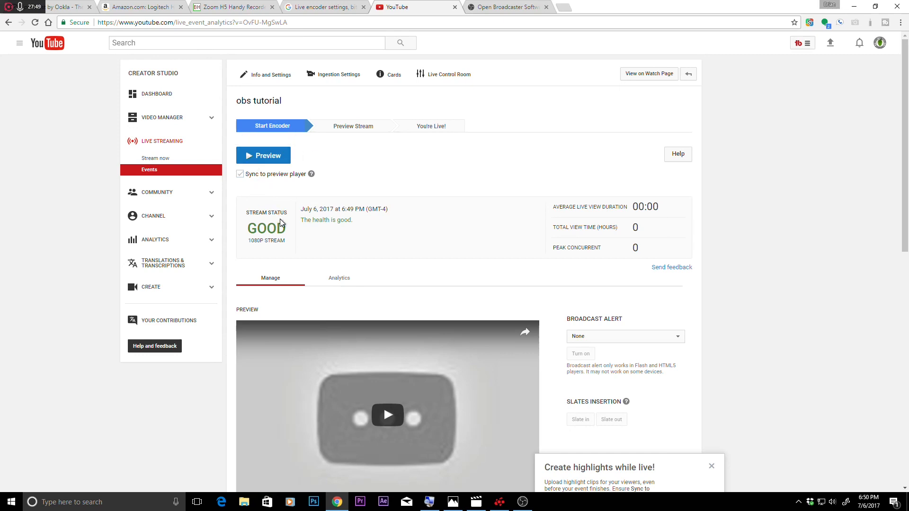
scroll(535, 286, "down", 10)
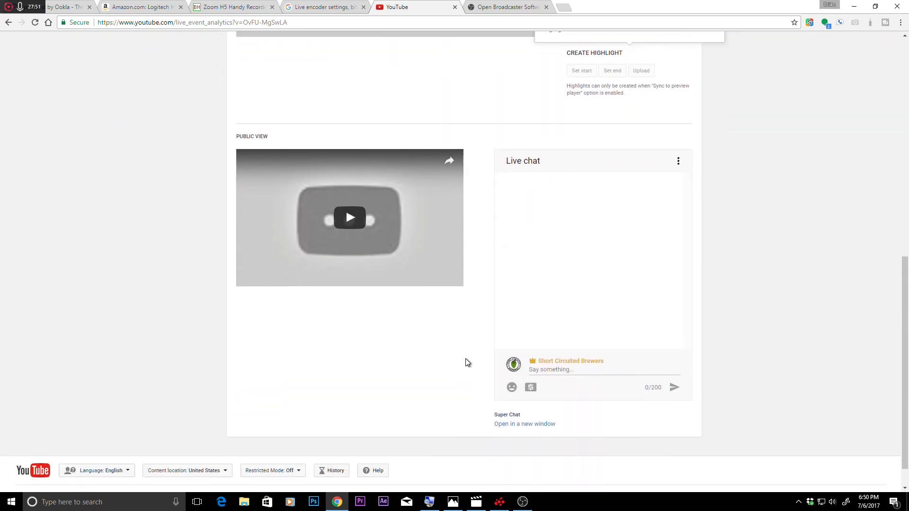
scroll(468, 385, "up", 10)
scroll(503, 331, "down", 4)
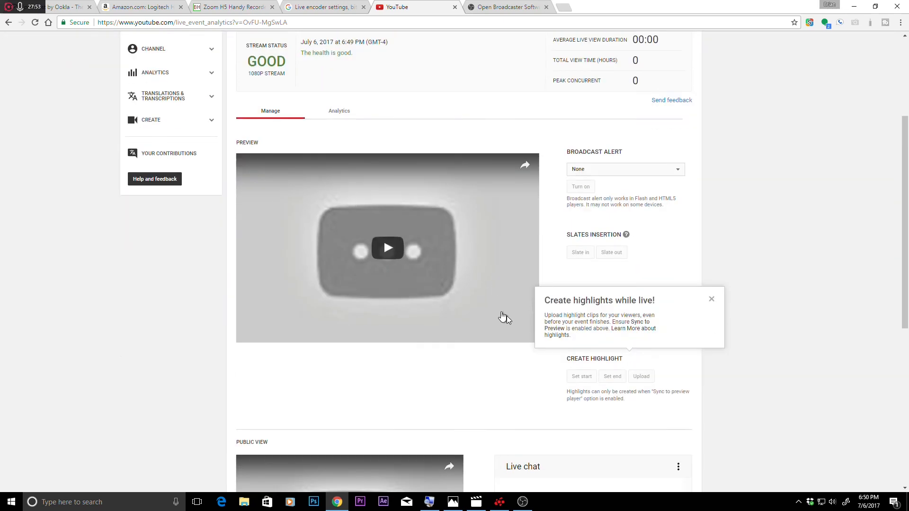
scroll(504, 317, "down", 1)
left_click(712, 277)
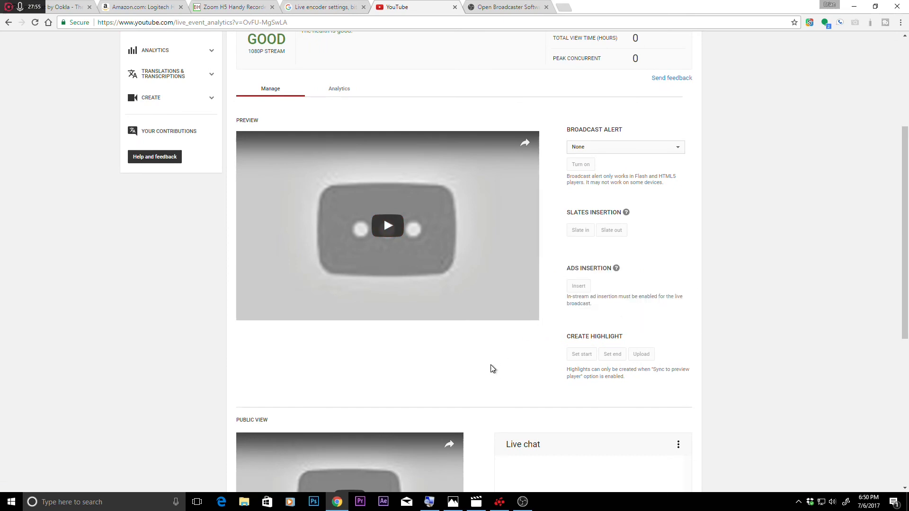
Pop out the event's live chat into its own window and close that window.
scroll(492, 369, "down", 4)
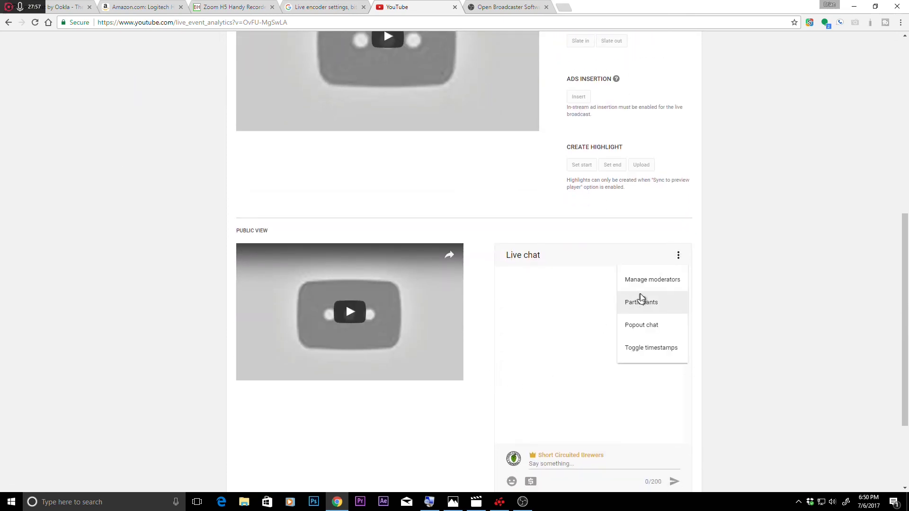
left_click(644, 325)
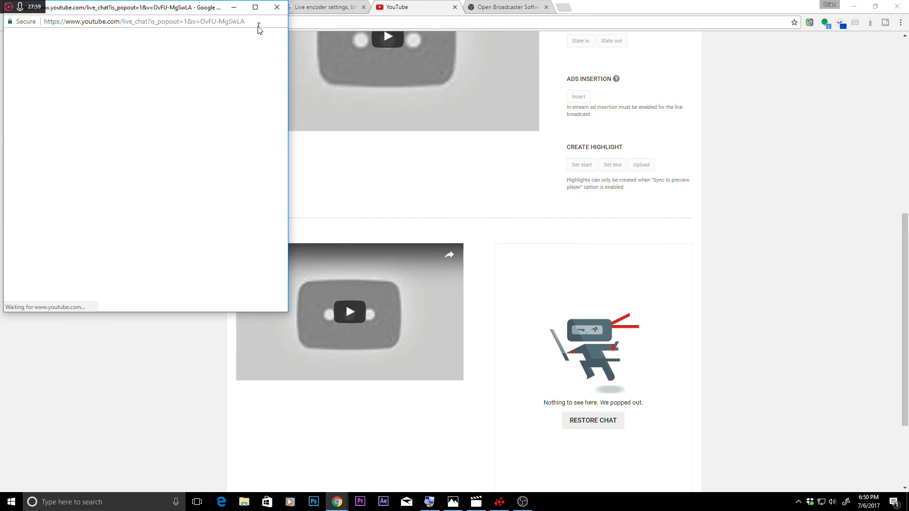
left_click(277, 7)
scroll(503, 331, "up", 6)
scroll(503, 331, "up", 2)
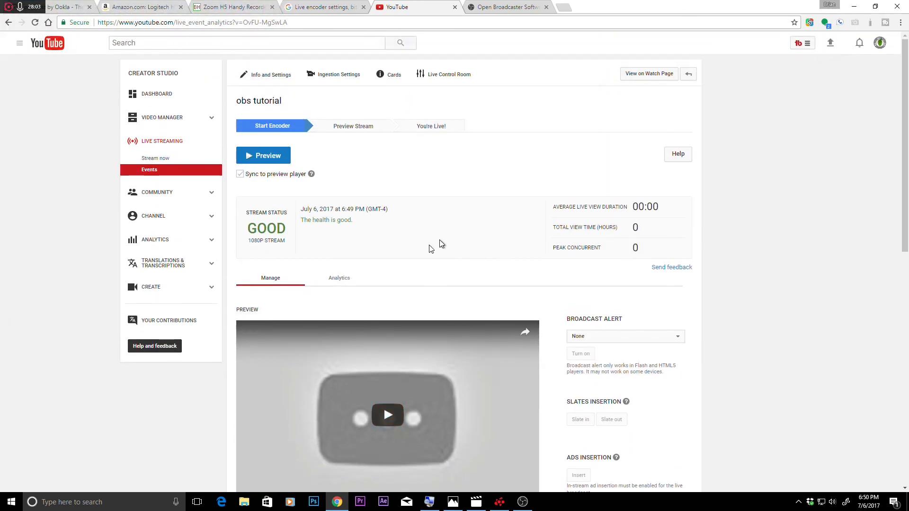
Start the stream preview for the "obs tutorial" event, confirm it and try playing the preview video.
left_click(264, 159)
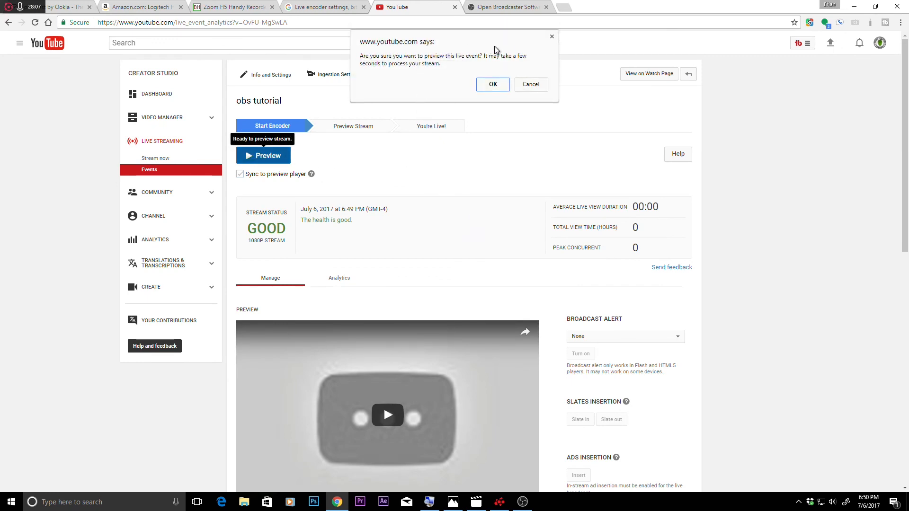
left_click(493, 84)
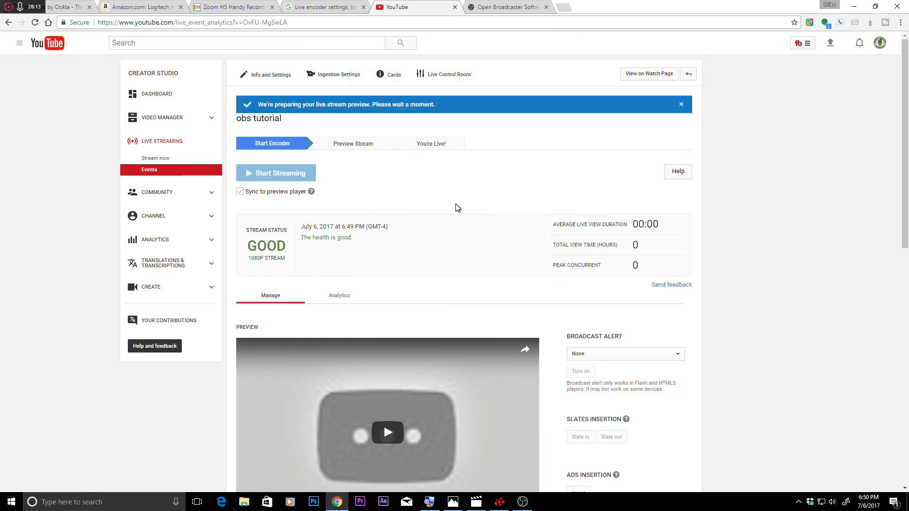
scroll(446, 208, "down", 2)
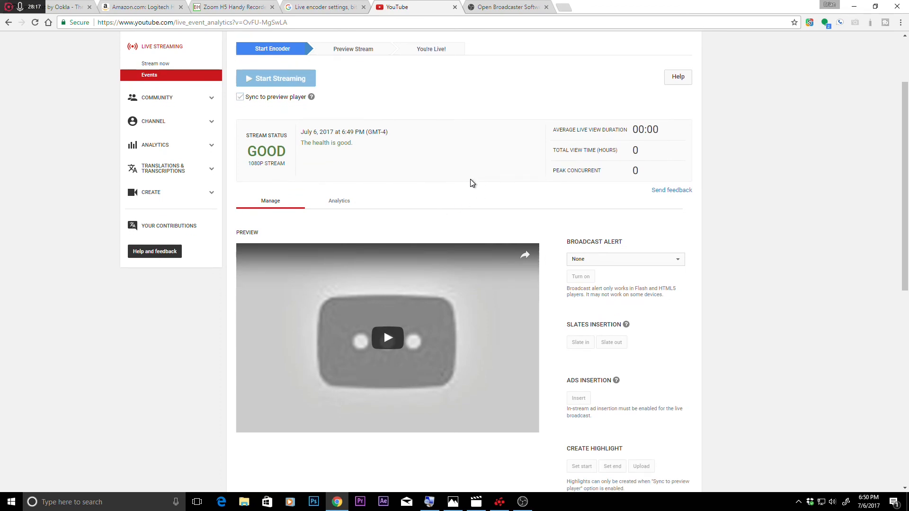
left_click(406, 311)
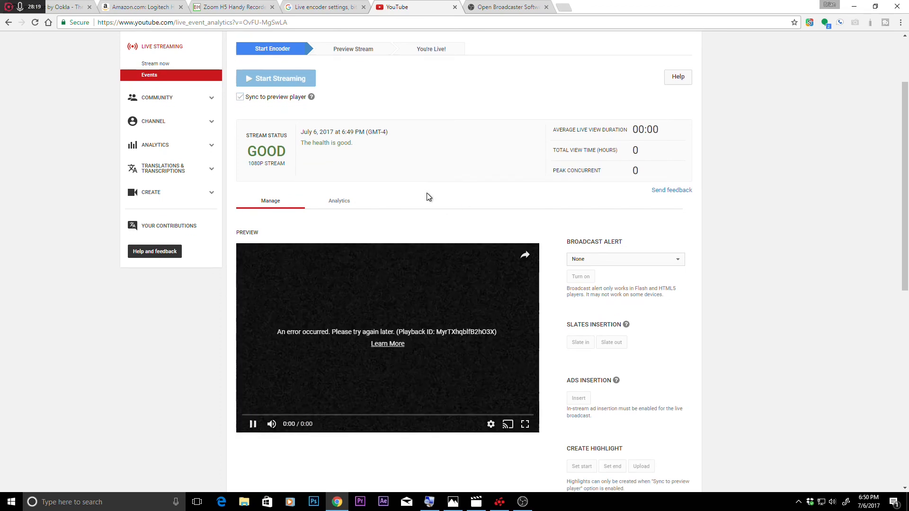
scroll(436, 214, "down", 2)
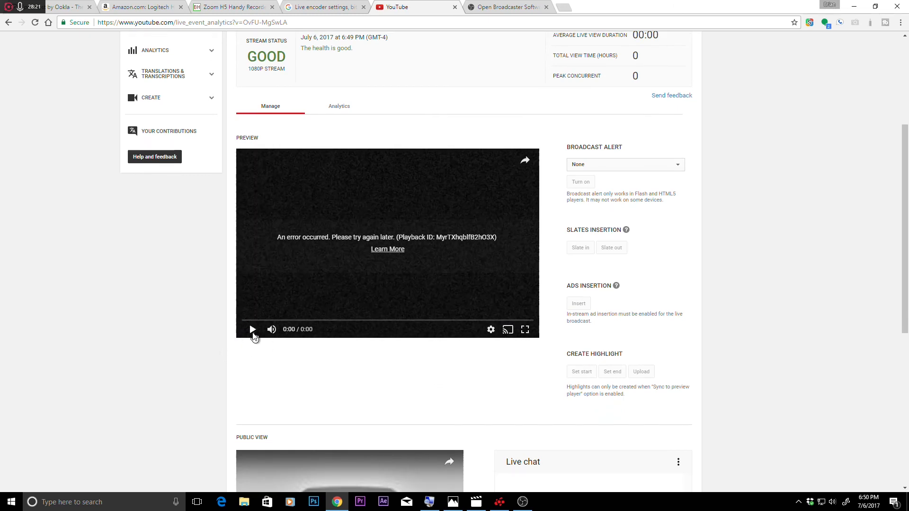
left_click(254, 333)
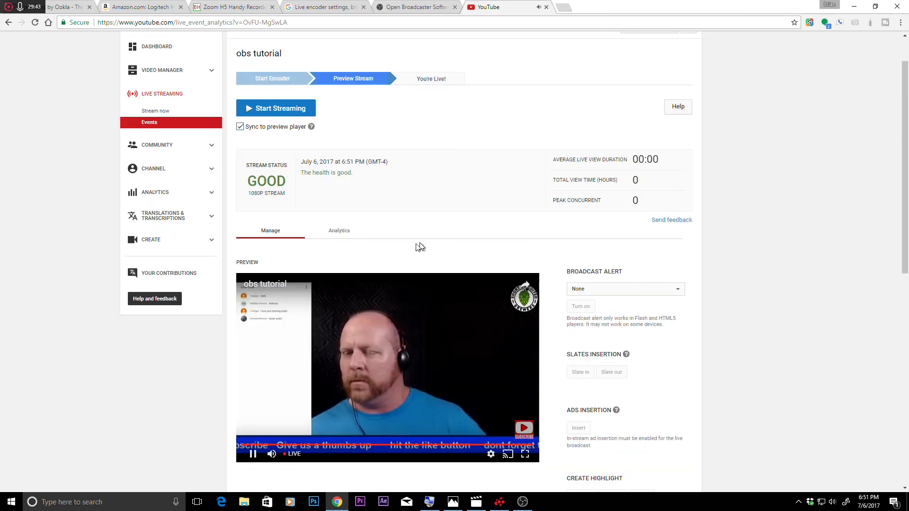
Review the event's preview, mute the Logitech audio source in OBS Studio and return to YouTube in Chrome.
scroll(420, 247, "down", 2)
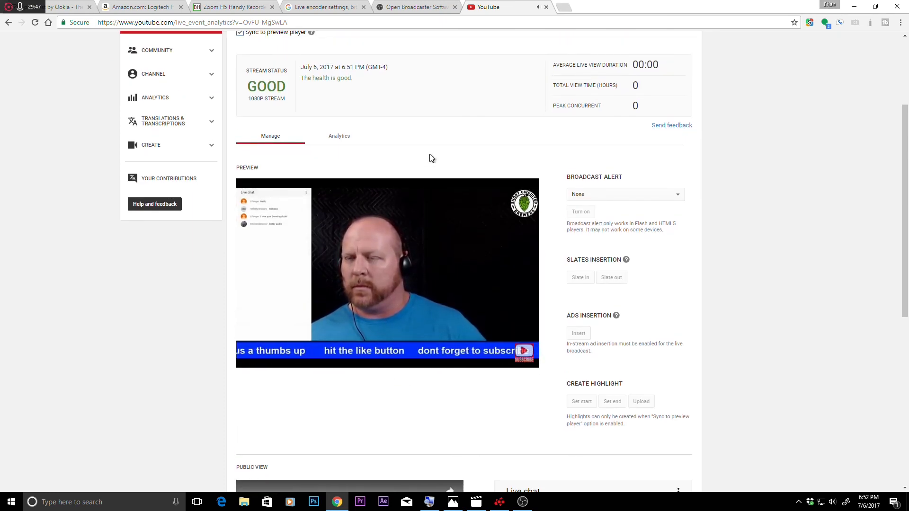
scroll(430, 159, "up", 2)
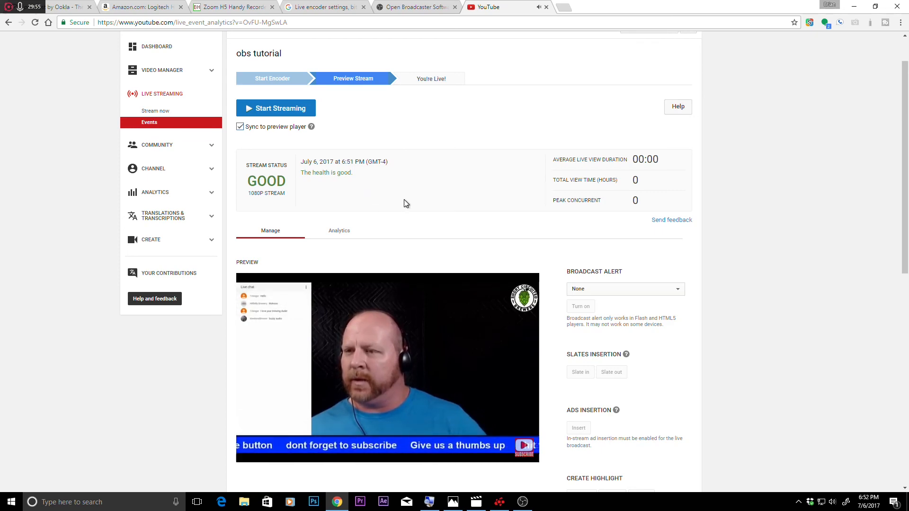
left_click(522, 501)
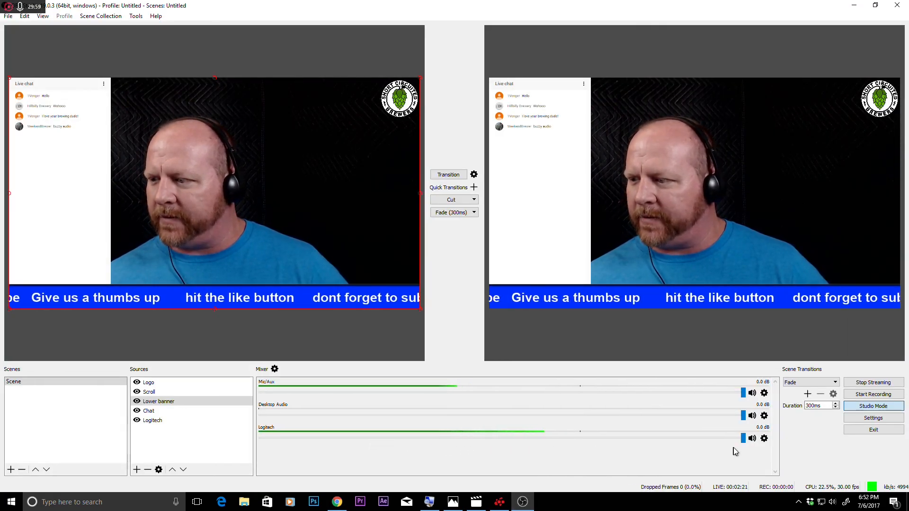
left_click(752, 439)
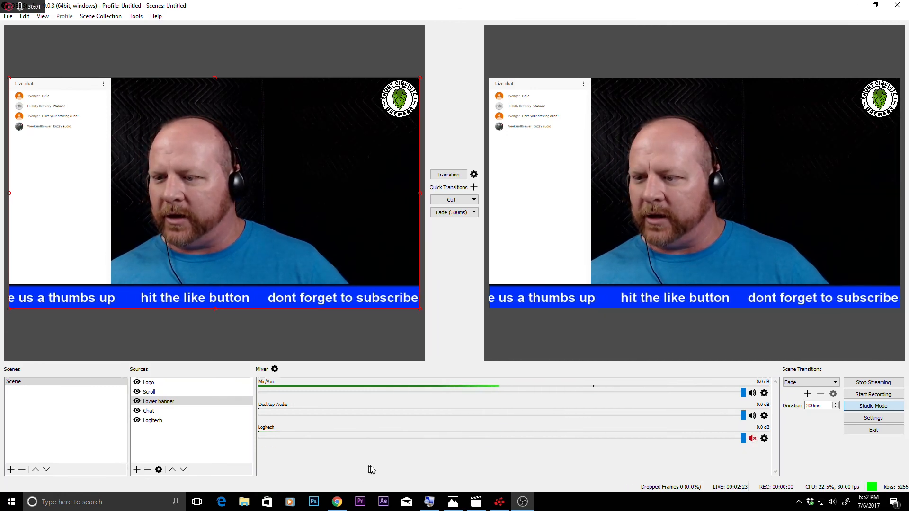
left_click(336, 502)
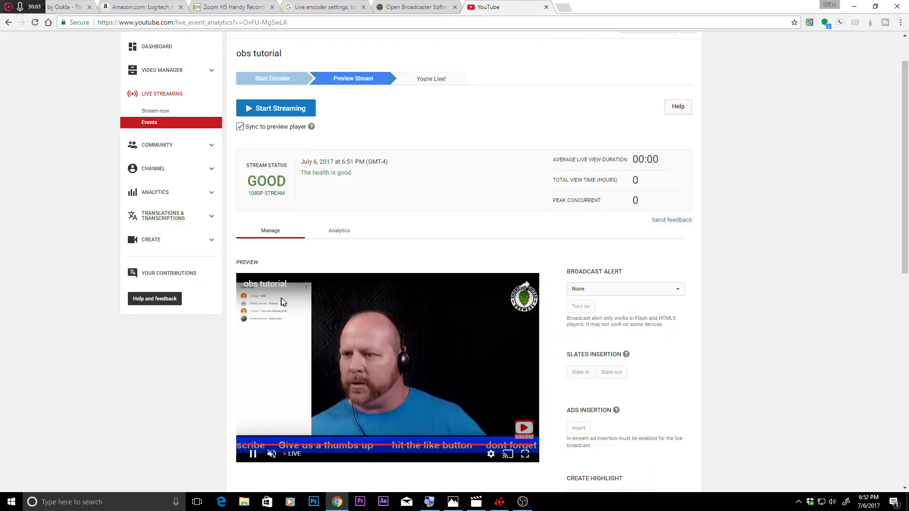
Unmute the event's preview player to check the sound, and pause its playback.
left_click(271, 454)
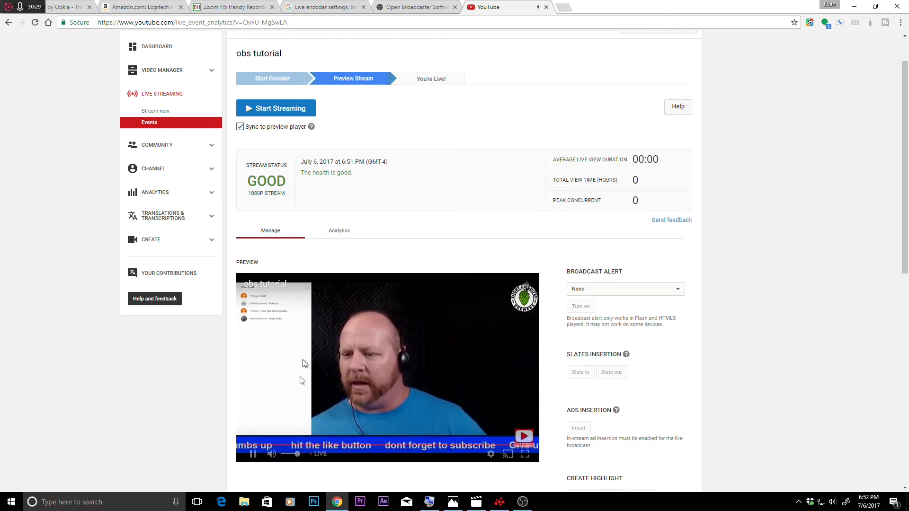
left_click(253, 453)
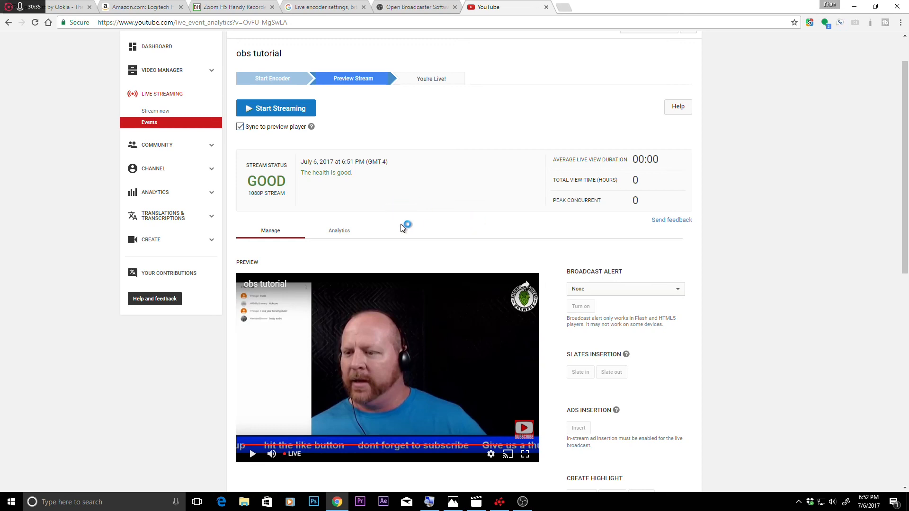
scroll(401, 228, "down", 6)
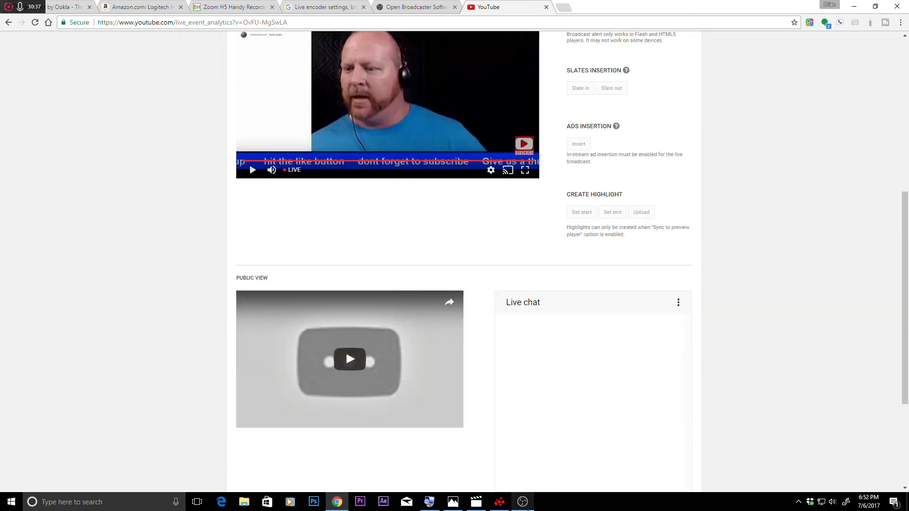
Check the running stream in OBS Studio, and return to the event's Live Control Room in Chrome to review its preview.
left_click(524, 503)
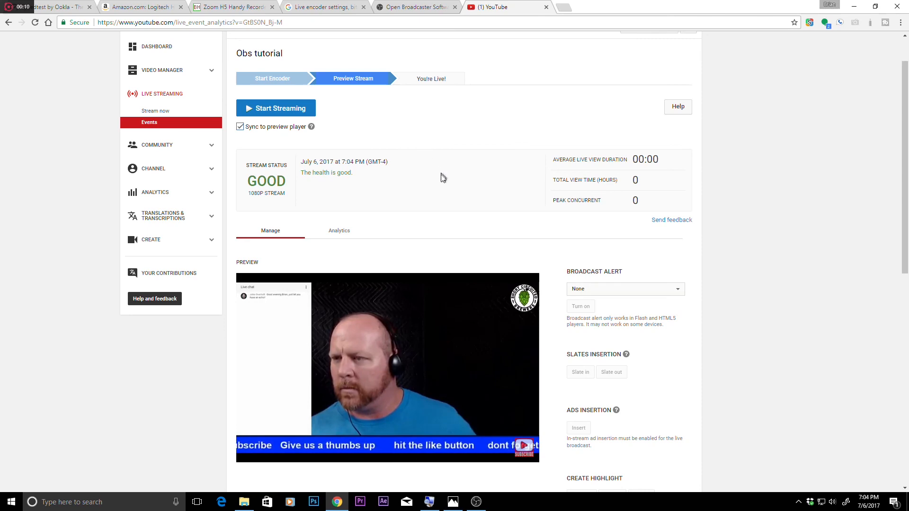
left_click(476, 501)
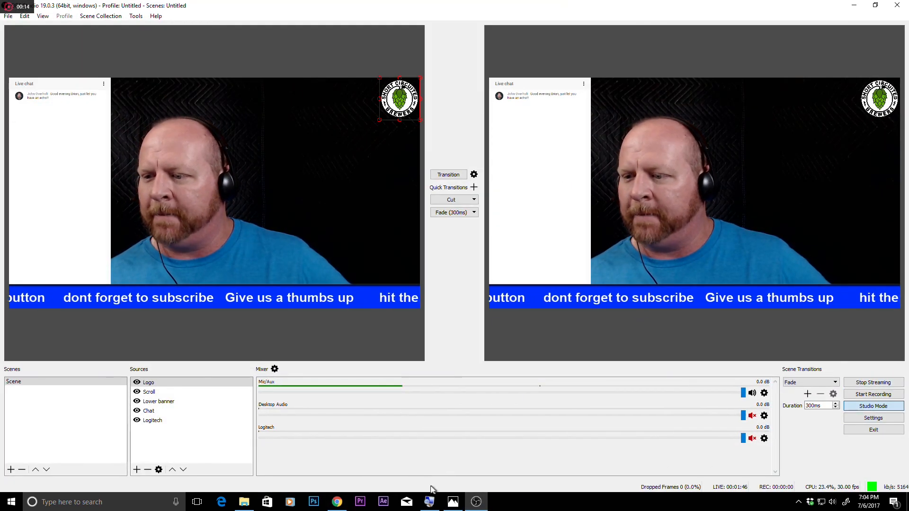
left_click(330, 501)
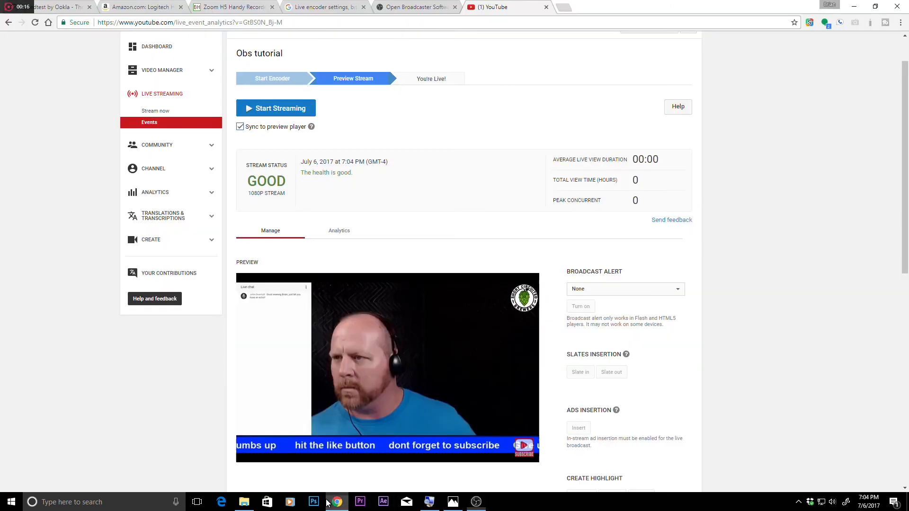
scroll(420, 132, "up", 2)
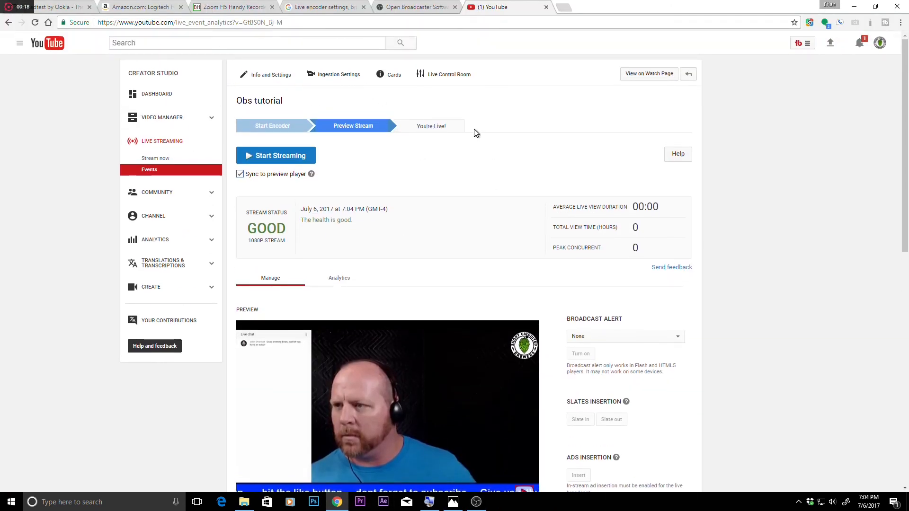
scroll(450, 327, "down", 4)
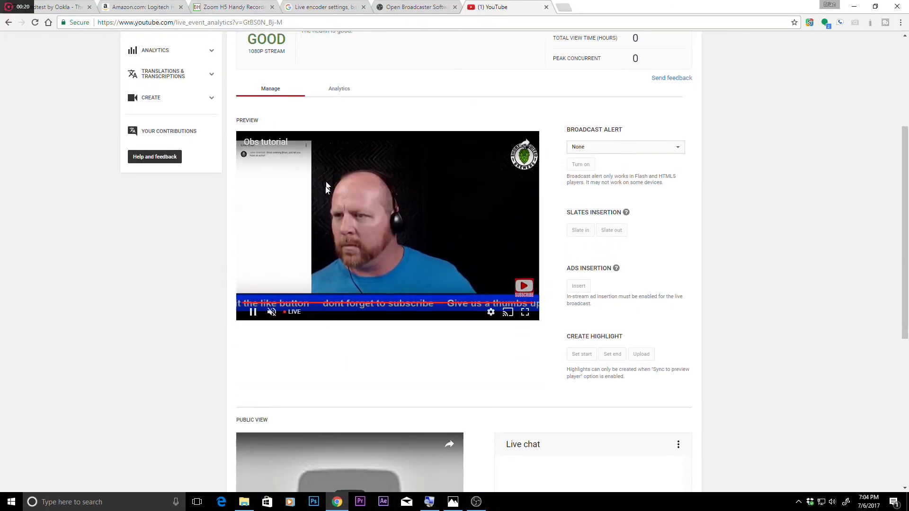
Start streaming the "Obs tutorial" live event and confirm going live.
scroll(450, 360, "up", 4)
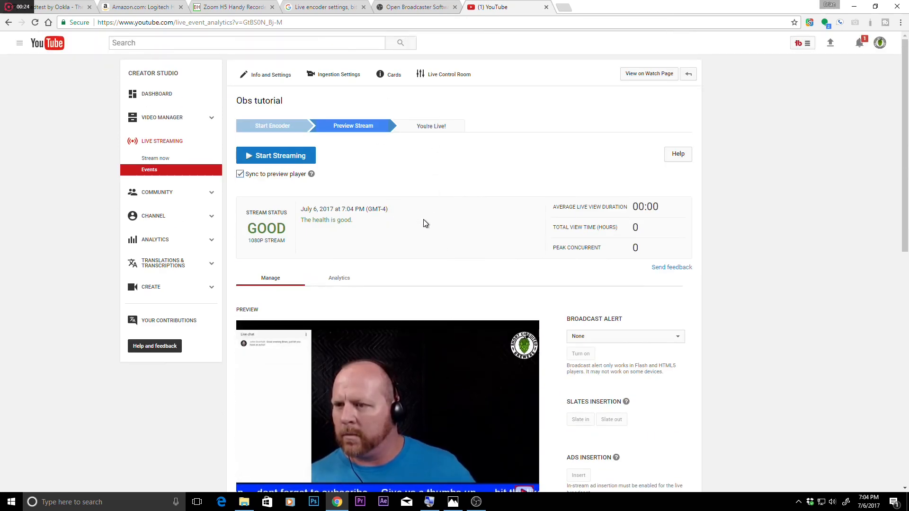
left_click(279, 159)
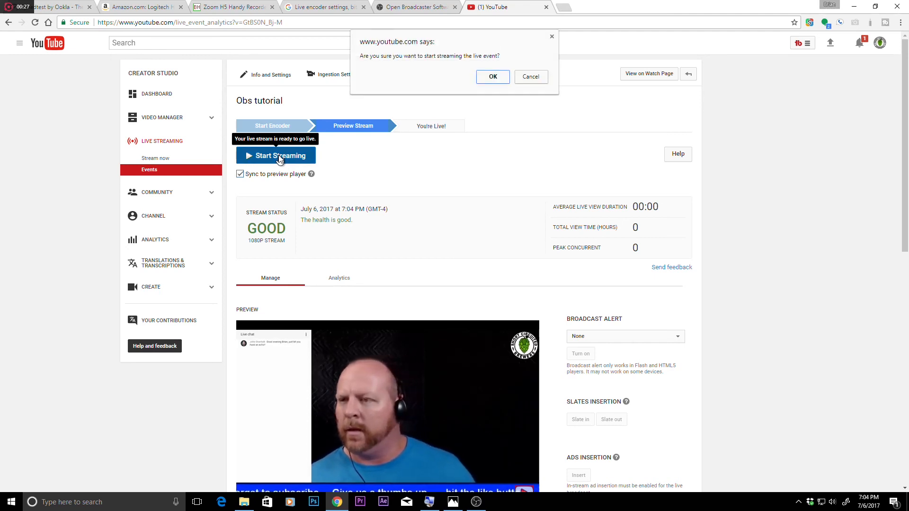
left_click(492, 76)
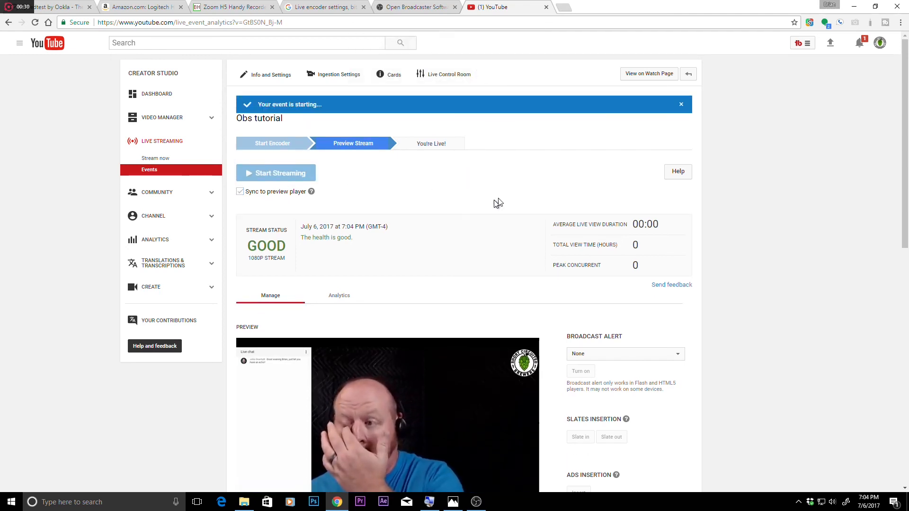
Open the "Obs tutorial" event's watch page in a new browser window.
right_click(654, 77)
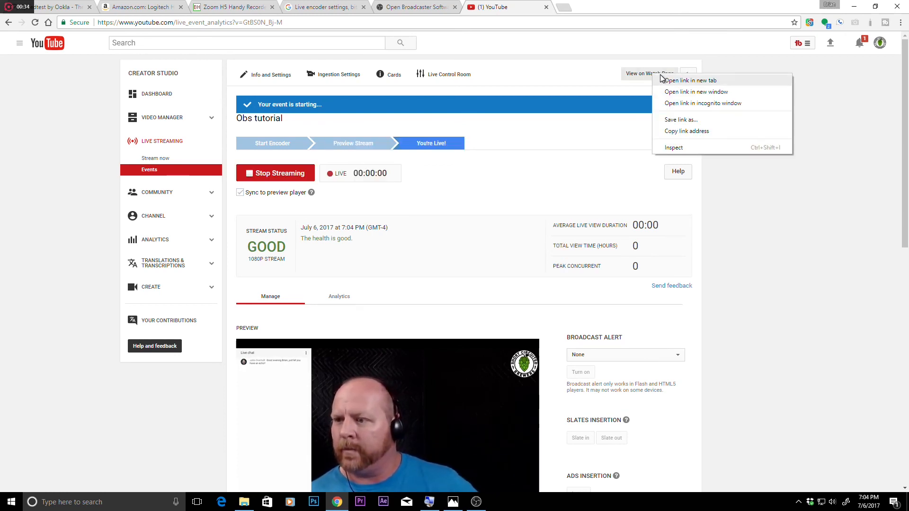
left_click(593, 76)
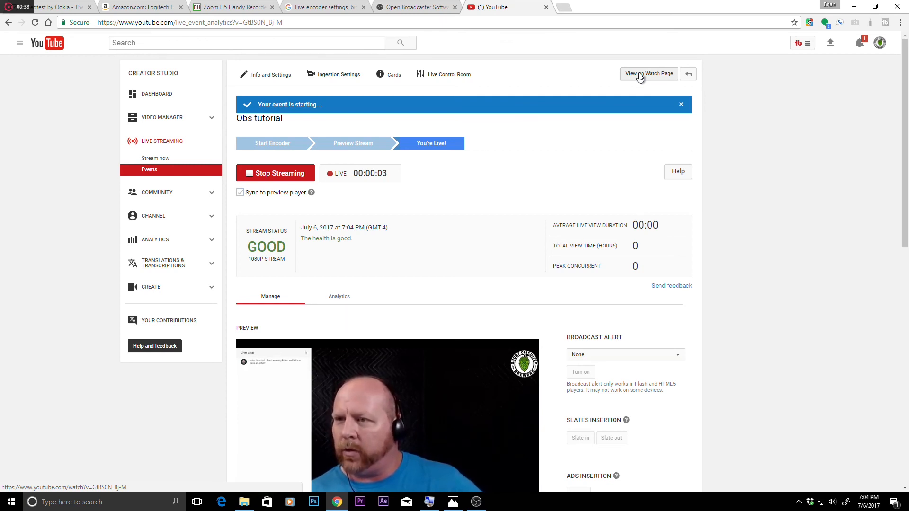
right_click(640, 77)
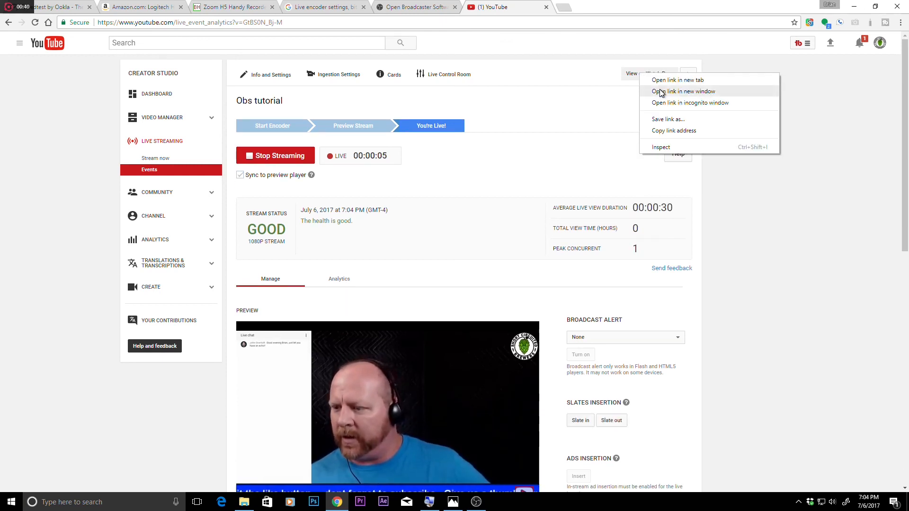
left_click(660, 91)
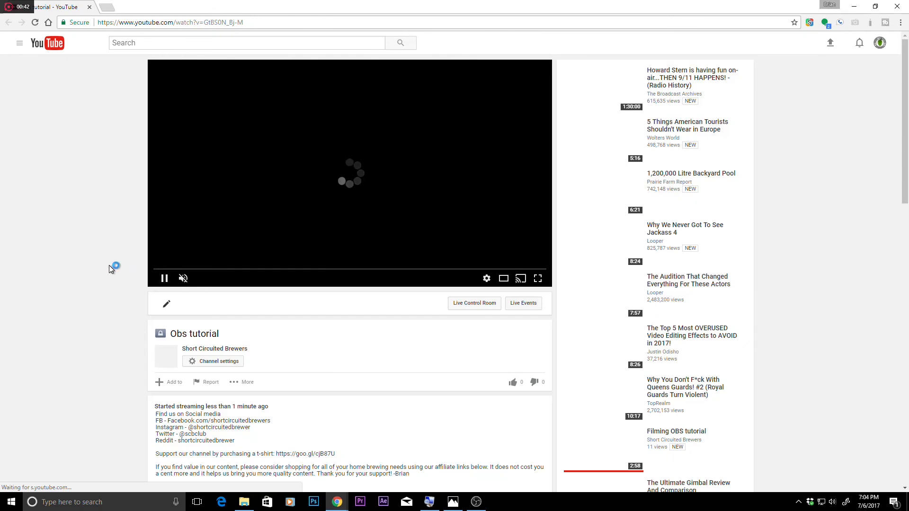